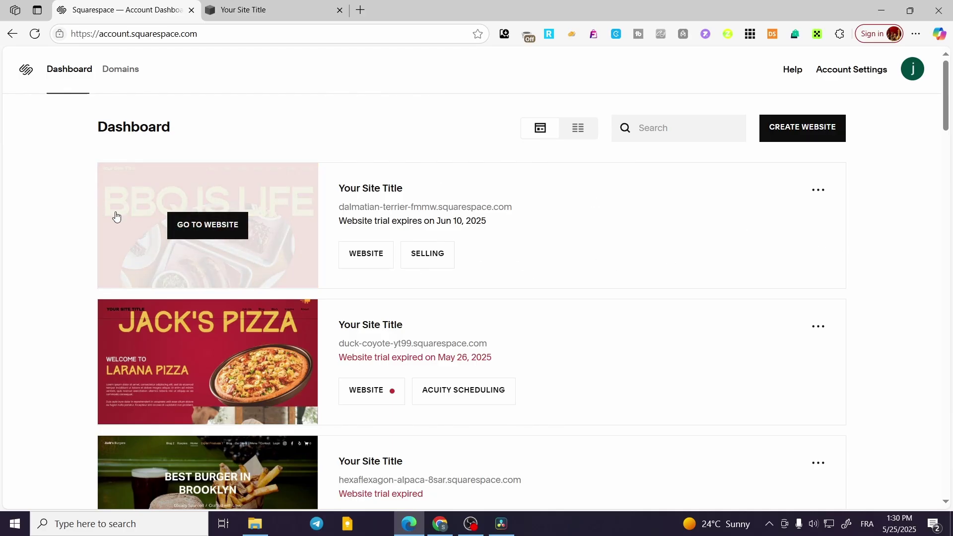
# Step: Open the BBQ website from the dashboard and start editing its Home page
pyautogui.click(180, 224)
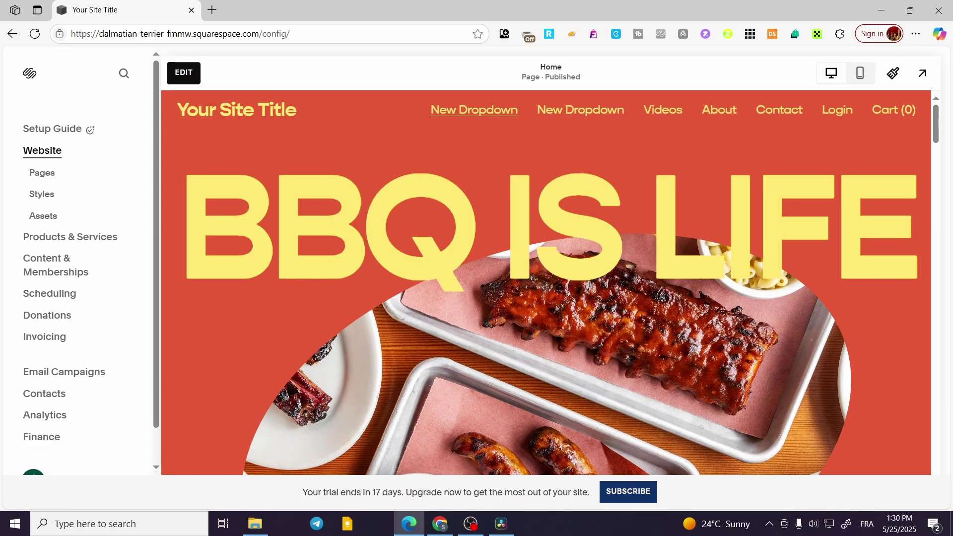
pyautogui.click(46, 173)
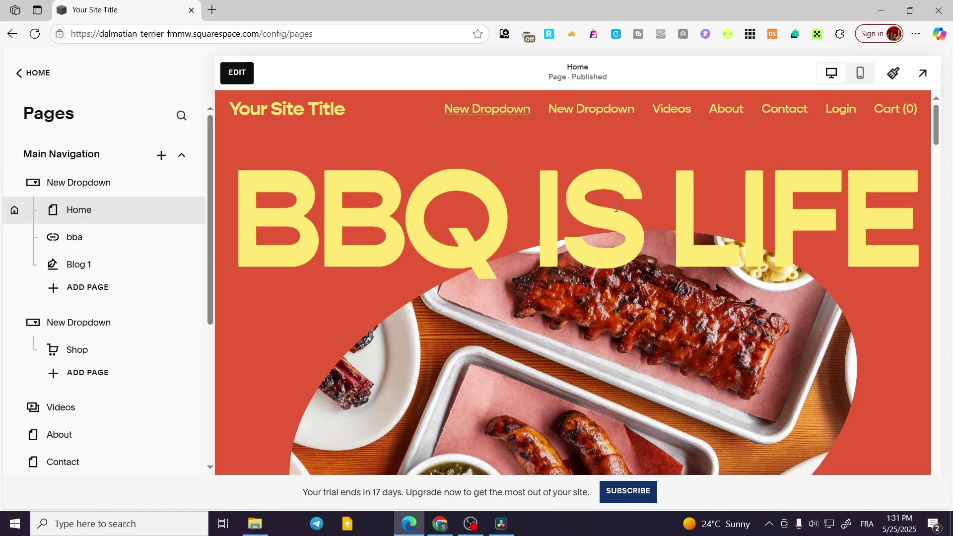
pyautogui.click(239, 73)
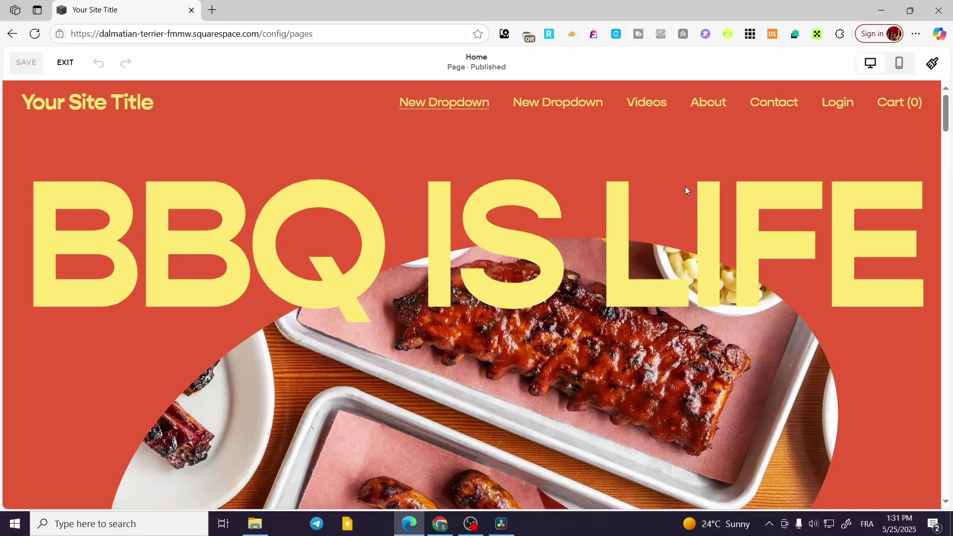
pyautogui.scroll(-5, 683, 182)
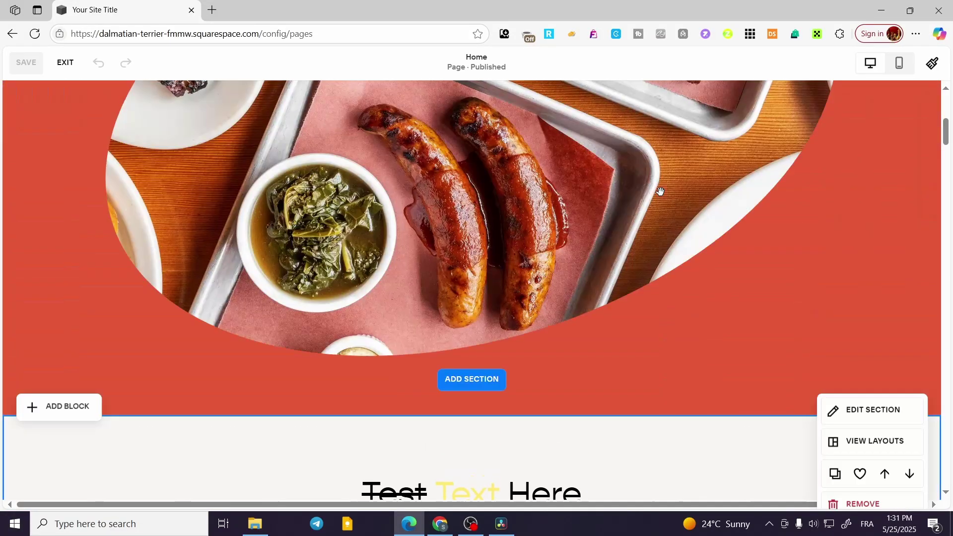
pyautogui.scroll(-10, 663, 195)
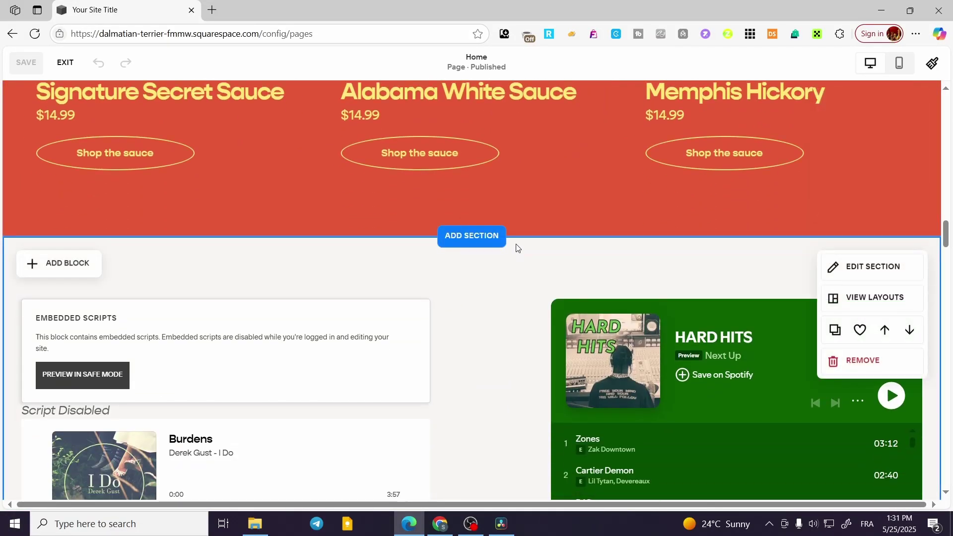
pyautogui.click(471, 236)
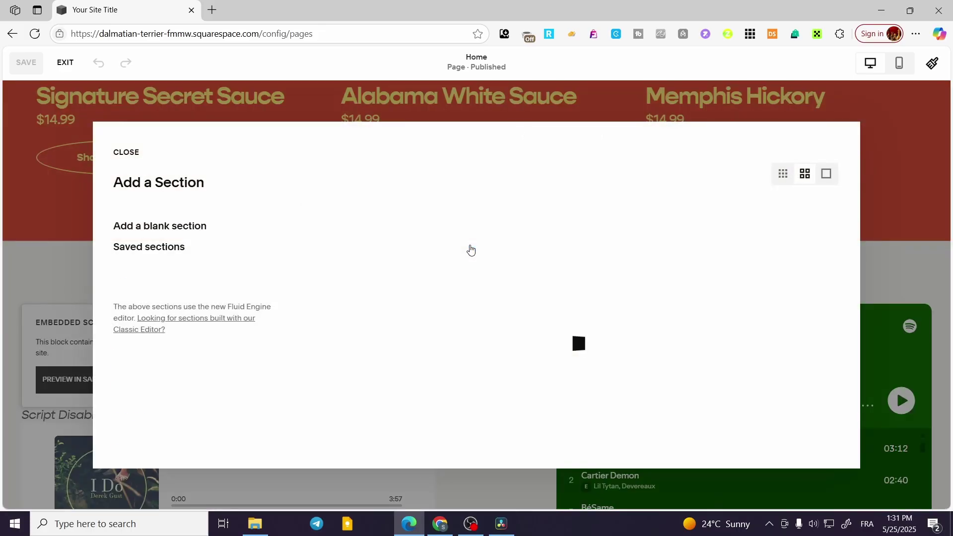
pyautogui.click(157, 226)
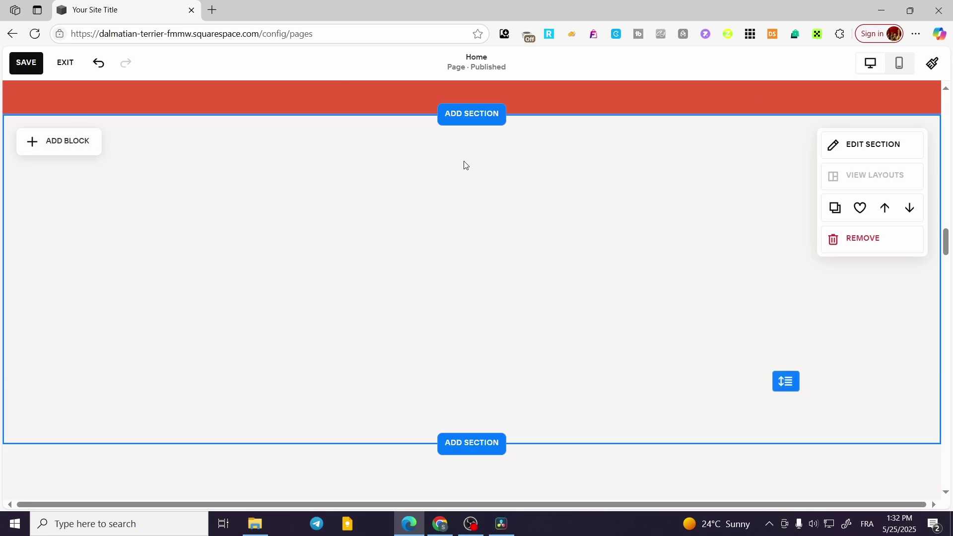
pyautogui.click(888, 248)
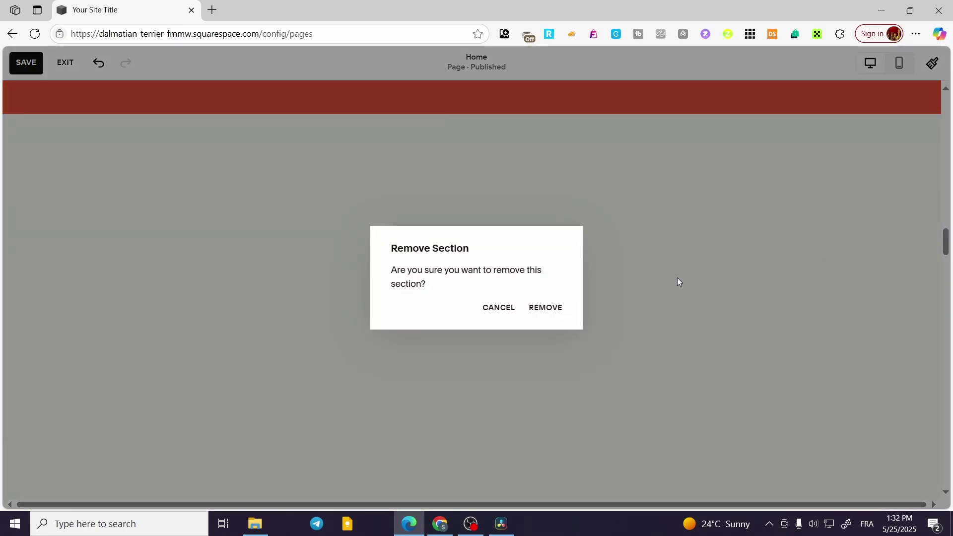
pyautogui.click(545, 307)
# Step: Add a blank section at the end of the Home page, directly above the black footer
pyautogui.scroll(-10, 629, 310)
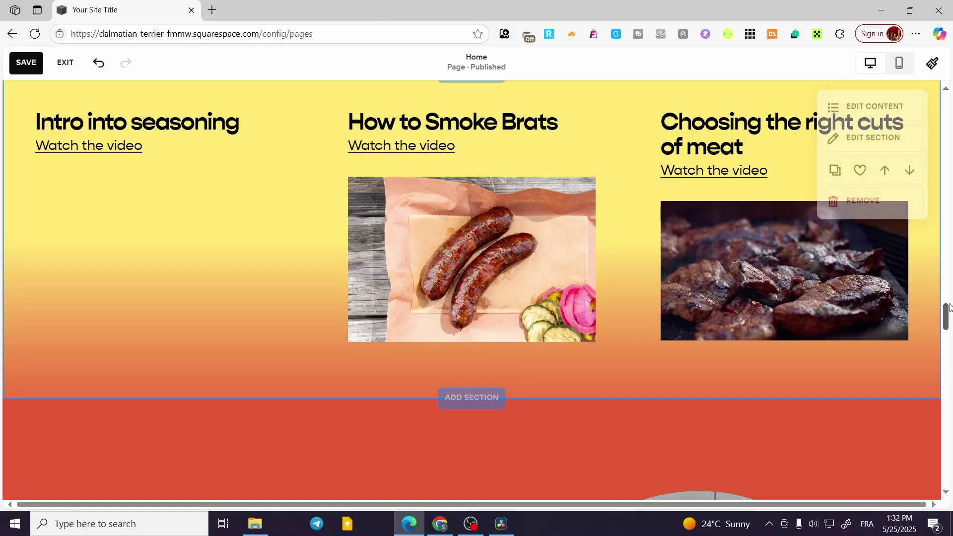
pyautogui.moveTo(946, 320); pyautogui.dragTo(946, 395)
pyautogui.scroll(-5, 623, 368)
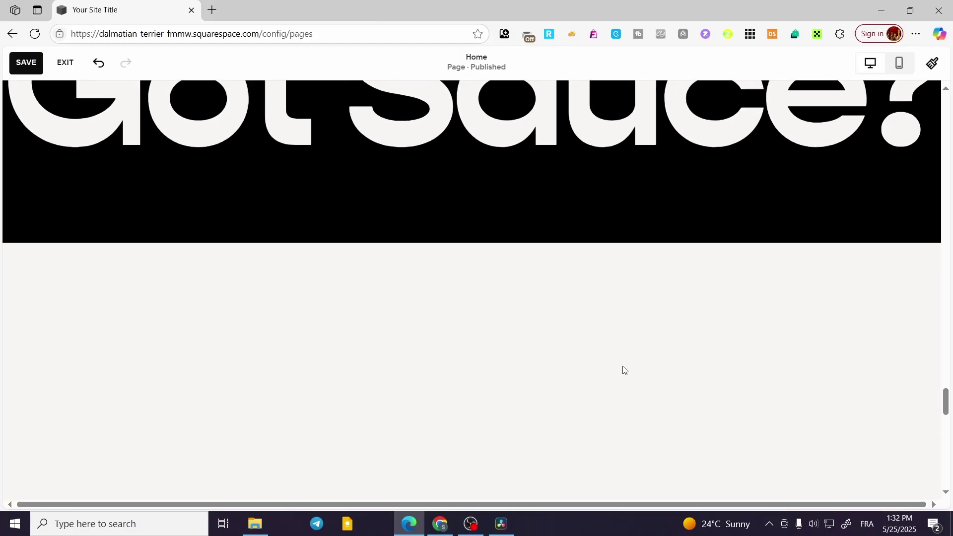
pyautogui.scroll(-2, 701, 359)
pyautogui.moveTo(946, 461); pyautogui.dragTo(898, 361)
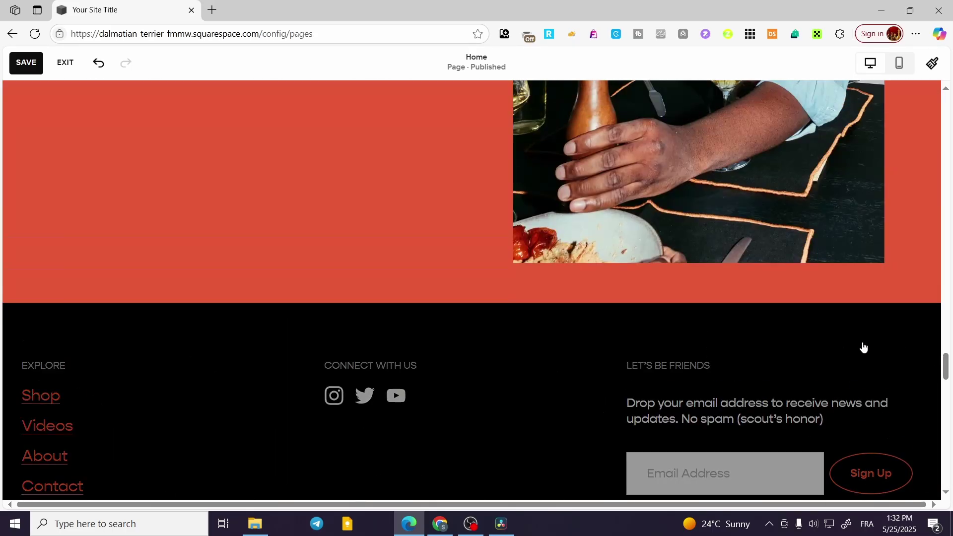
pyautogui.click(471, 301)
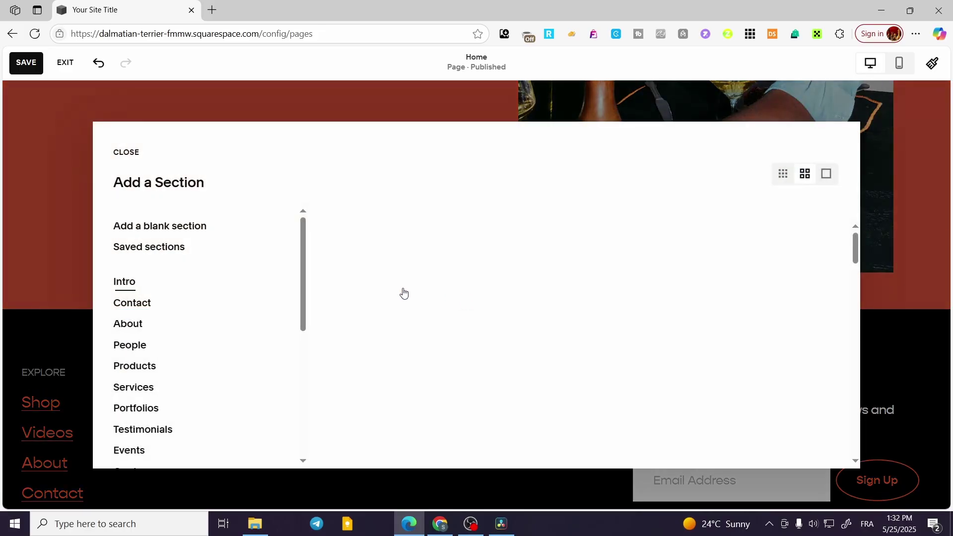
pyautogui.click(167, 231)
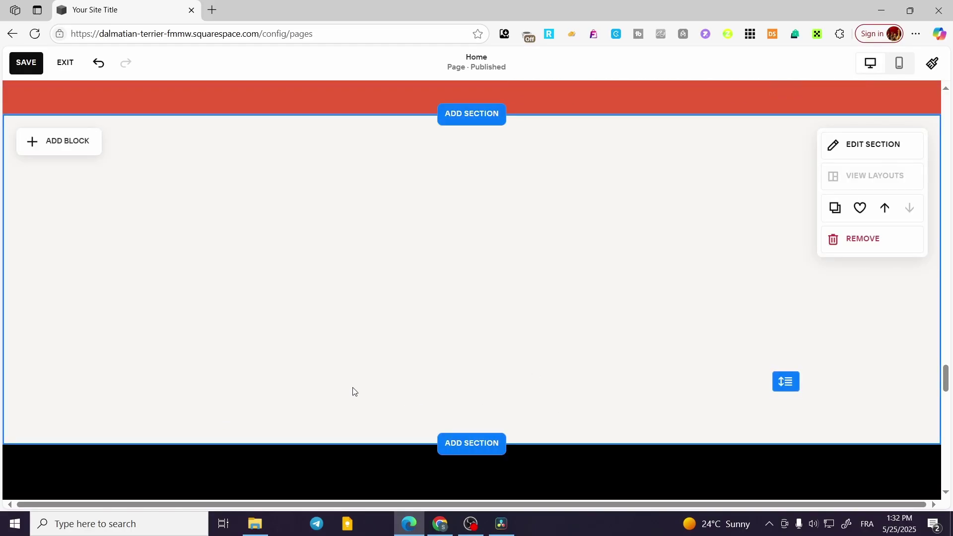
# Step: Add a text block to the blank section reading "More of our Site" in bold Heading 4
pyautogui.click(57, 142)
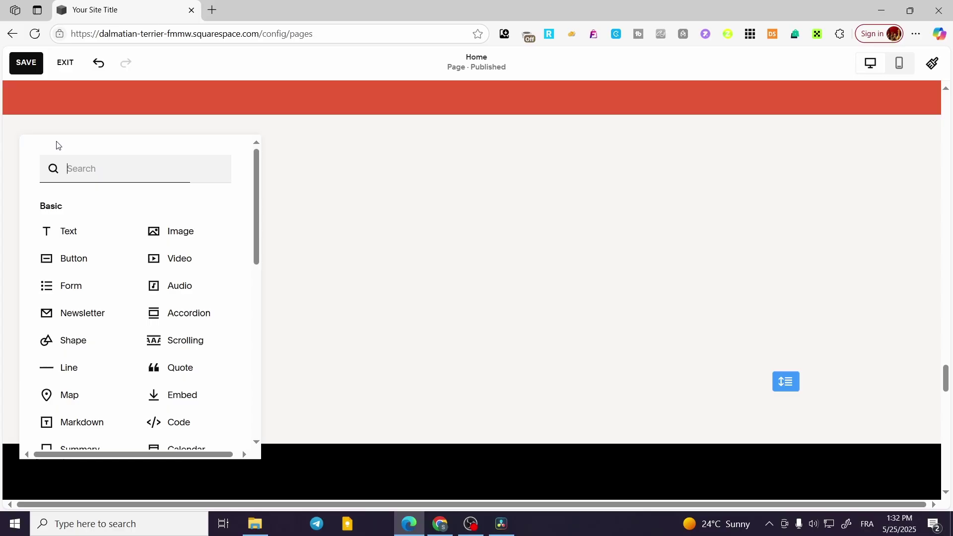
pyautogui.click(76, 236)
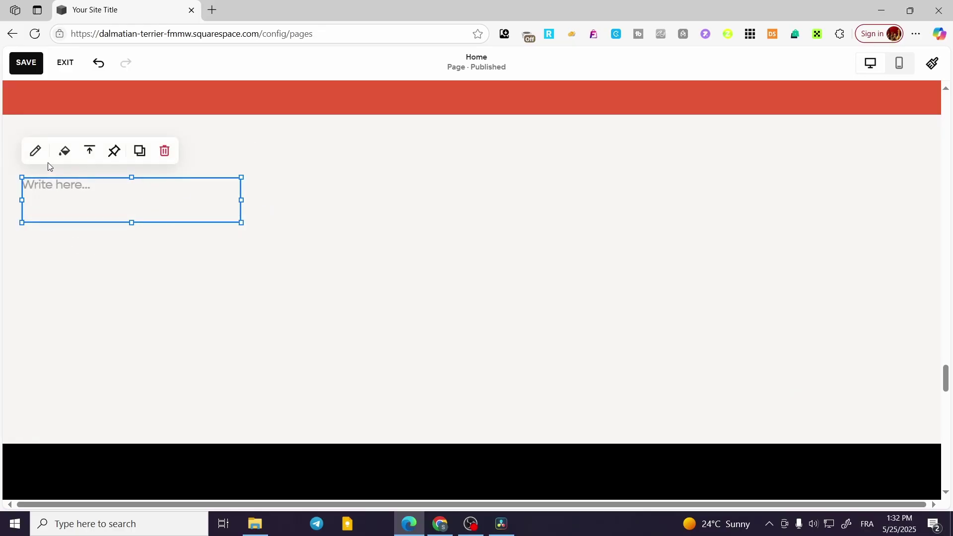
pyautogui.click(84, 146)
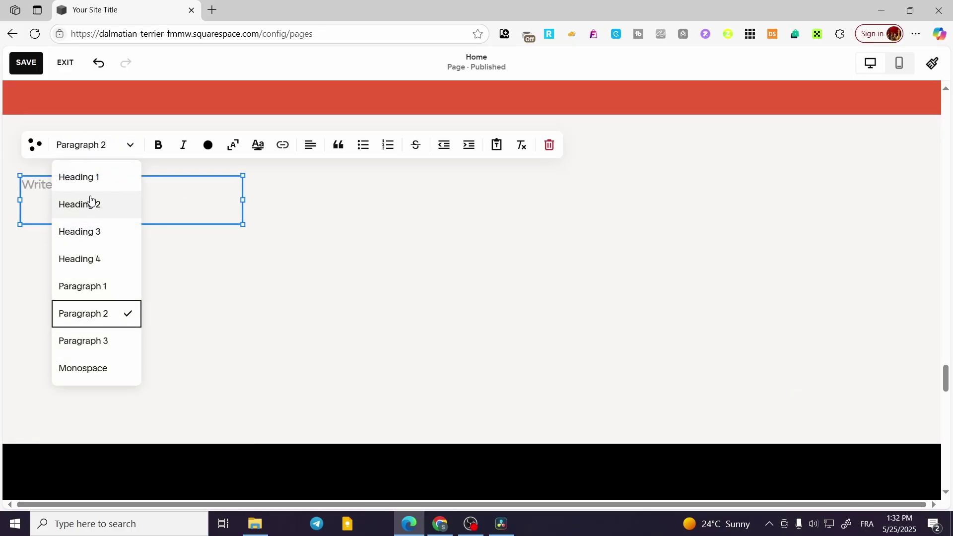
pyautogui.click(80, 260)
pyautogui.click(159, 145)
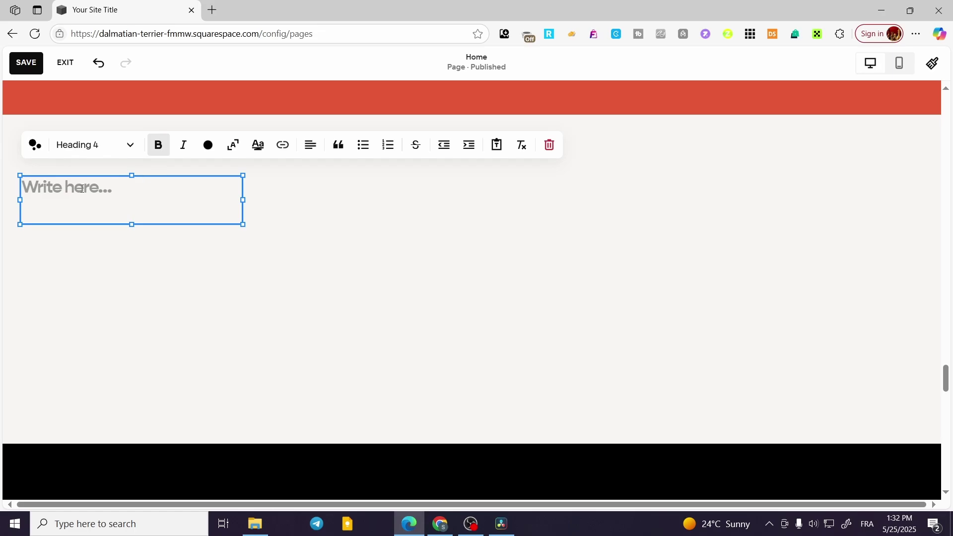
pyautogui.write('More ')
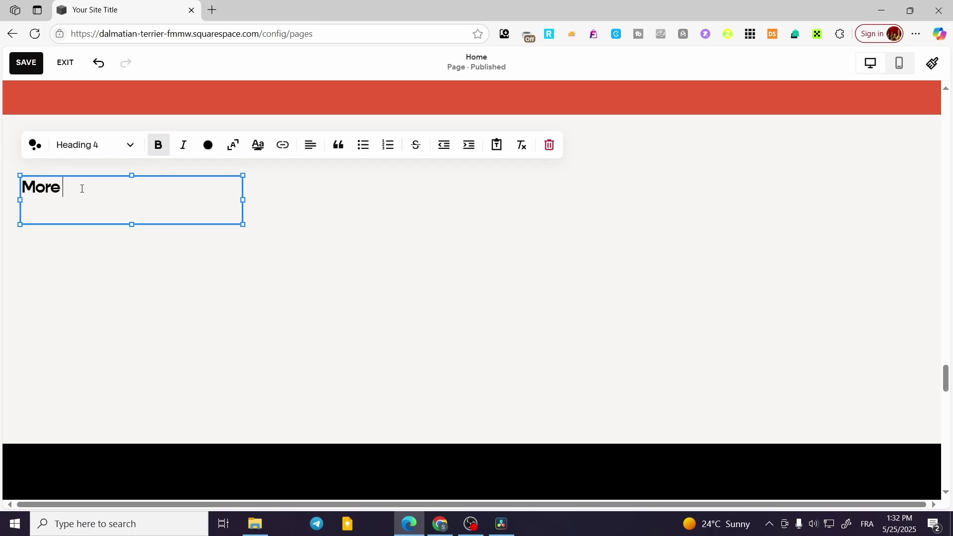
pyautogui.write('of our Site')
pyautogui.click(109, 284)
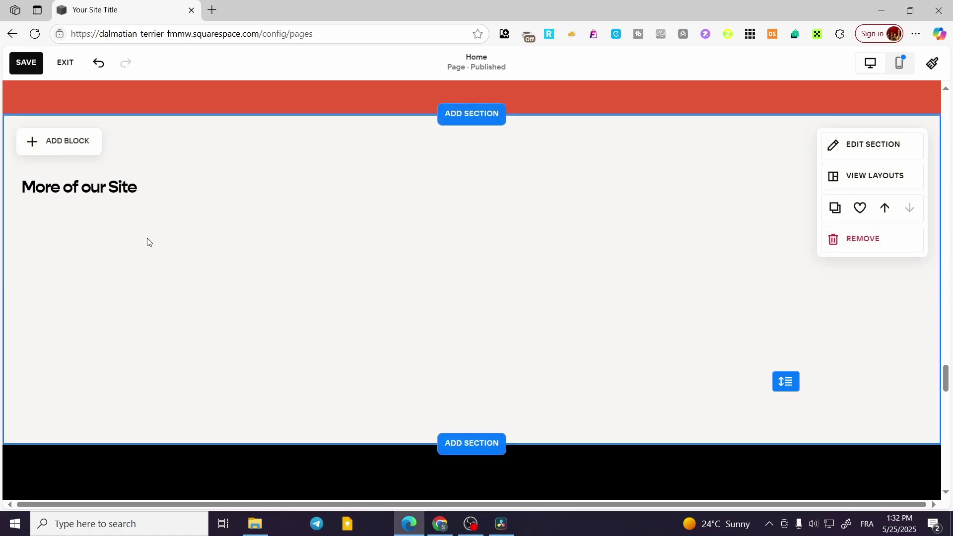
# Step: Add an empty text block and place it just right of the "More of our Site" heading on the same row
pyautogui.click(61, 142)
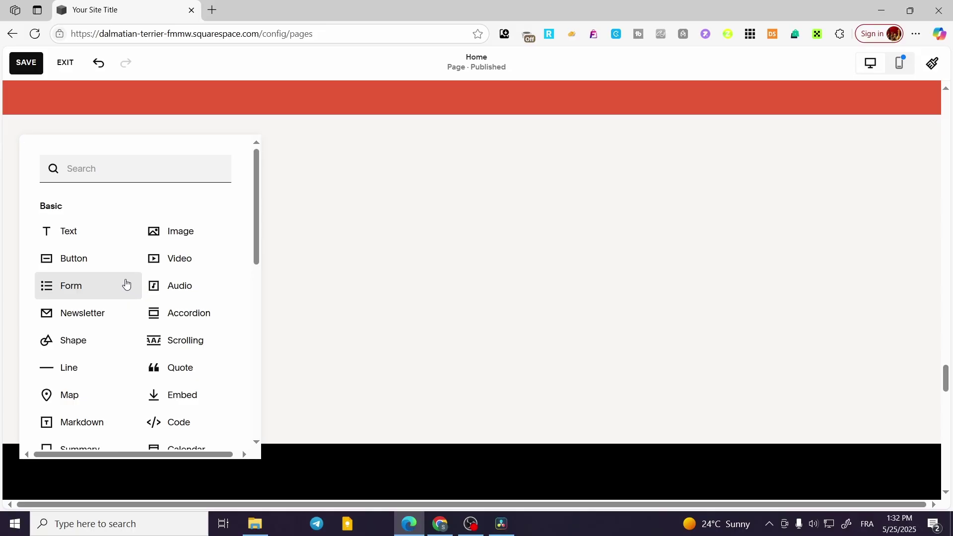
pyautogui.click(91, 247)
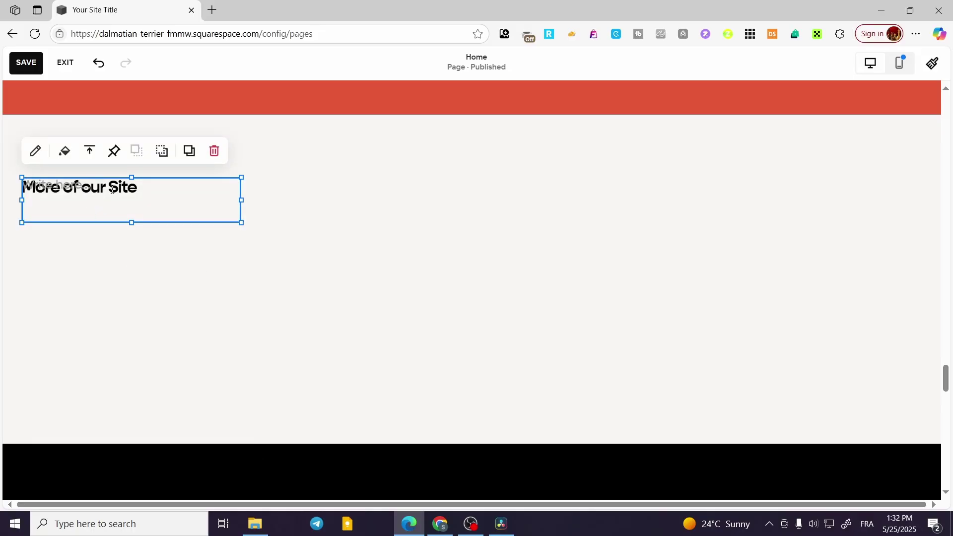
pyautogui.moveTo(131, 209); pyautogui.dragTo(362, 217)
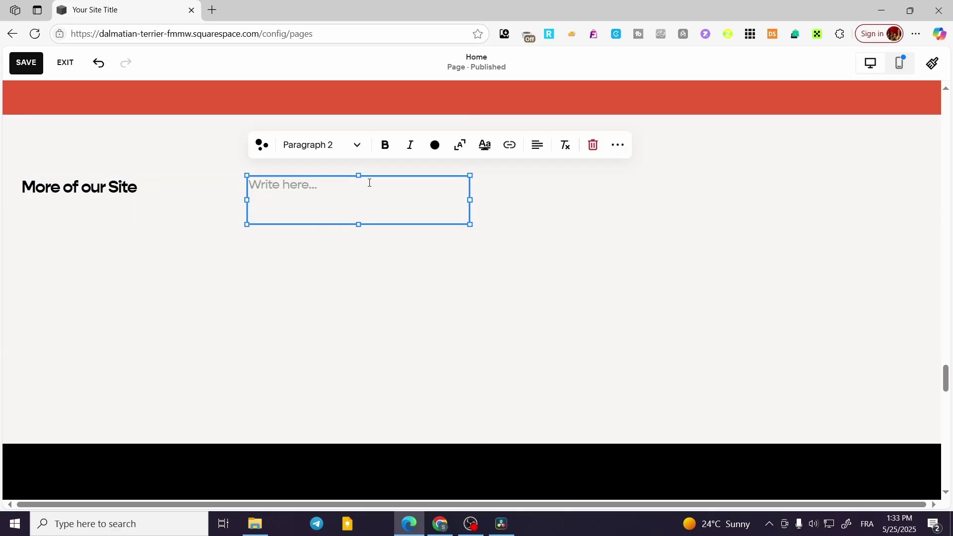
pyautogui.click(618, 145)
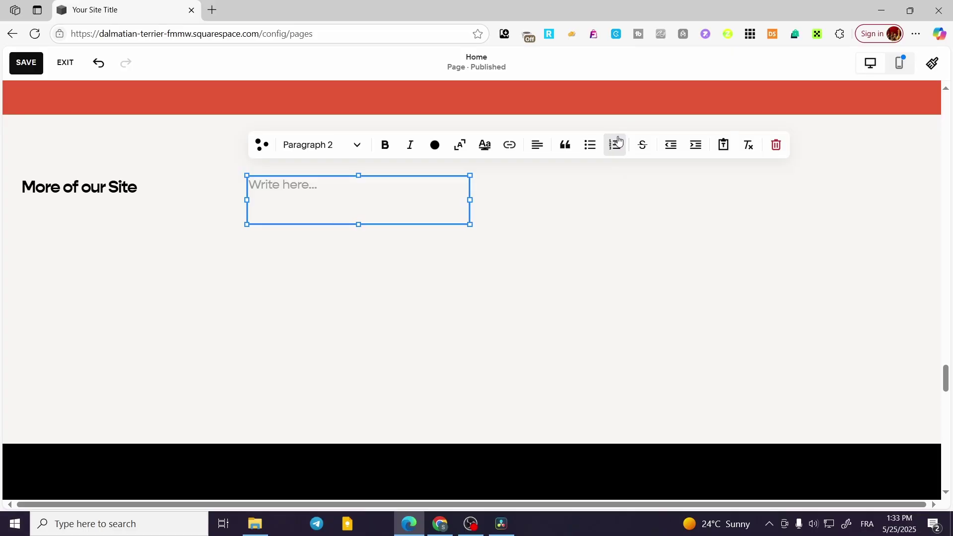
pyautogui.click(511, 275)
# Step: Duplicate the empty text block four times, lining the copies up in a left-aligned column beneath the original
pyautogui.click(353, 194)
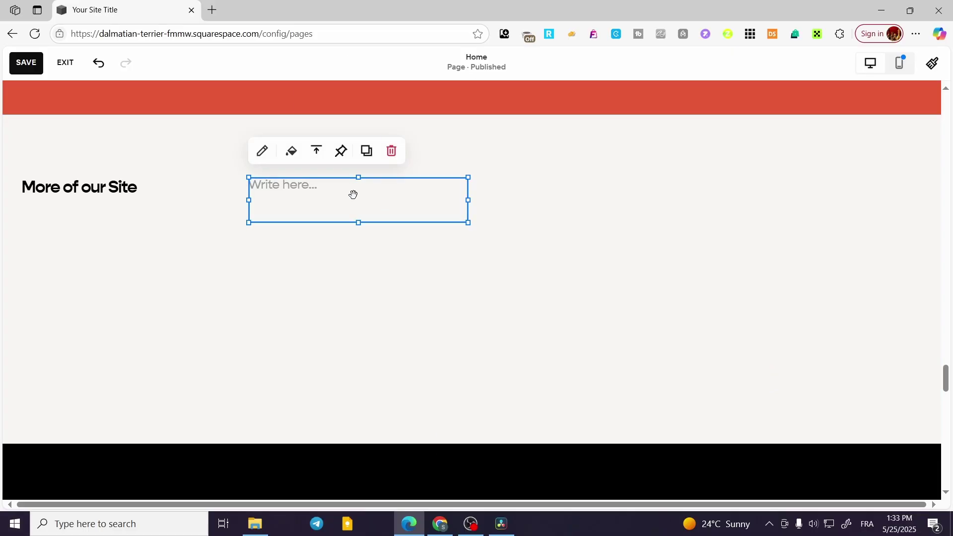
pyautogui.hotkey('ctrl', 'd')
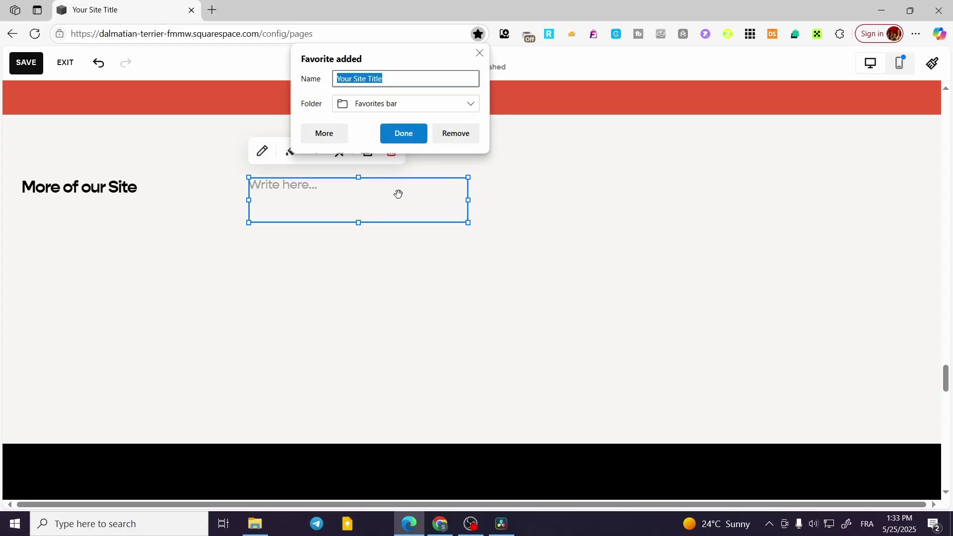
pyautogui.click(479, 53)
pyautogui.click(366, 151)
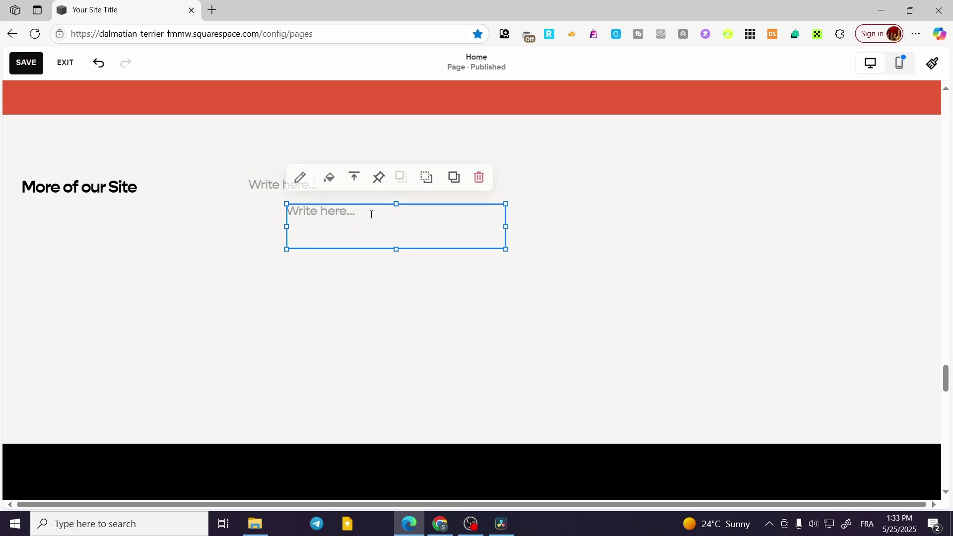
pyautogui.moveTo(371, 213); pyautogui.dragTo(317, 237)
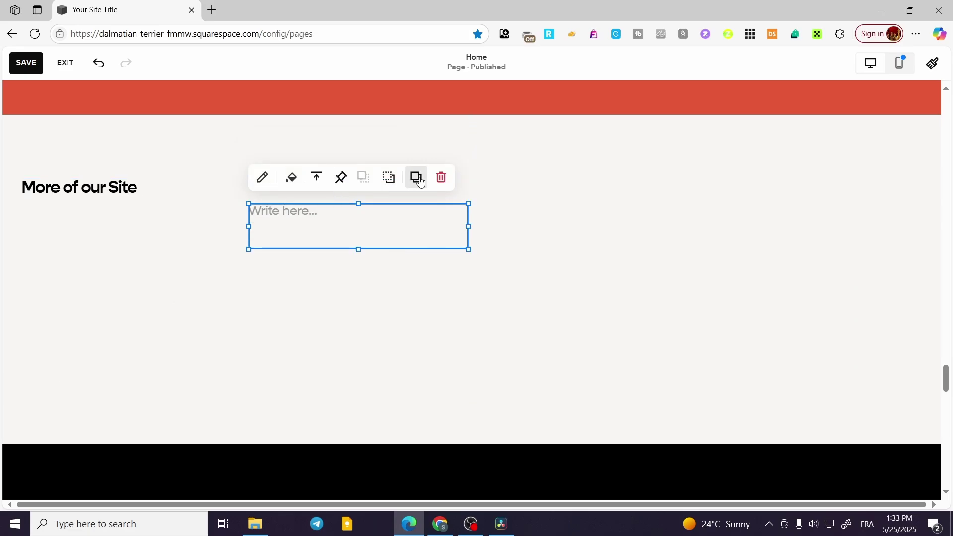
pyautogui.click(421, 181)
pyautogui.moveTo(319, 260); pyautogui.dragTo(300, 264)
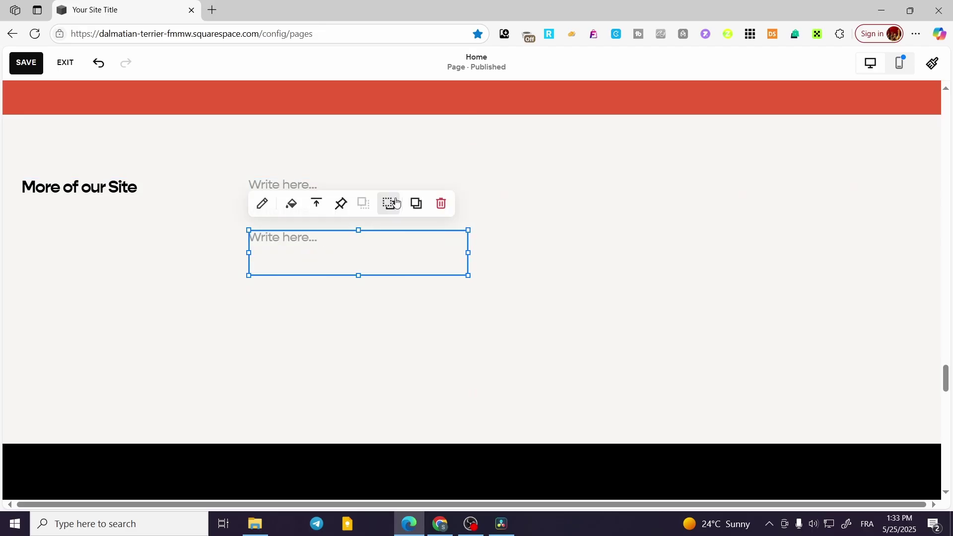
pyautogui.click(416, 203)
pyautogui.moveTo(359, 276); pyautogui.dragTo(314, 282)
pyautogui.click(417, 233)
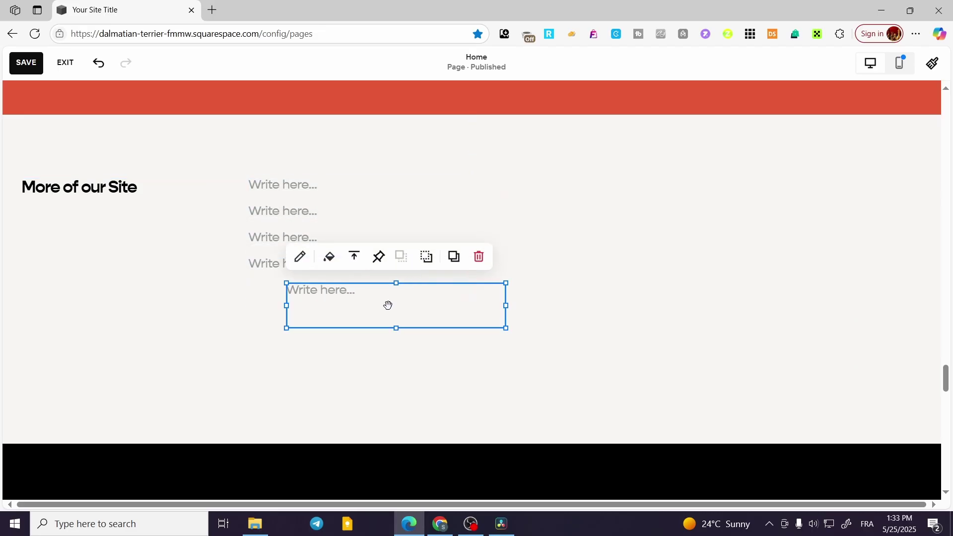
pyautogui.moveTo(389, 306); pyautogui.dragTo(307, 314)
# Step: Spread the five empty text blocks evenly down the column, leaving one block height between consecutive lines
pyautogui.click(538, 308)
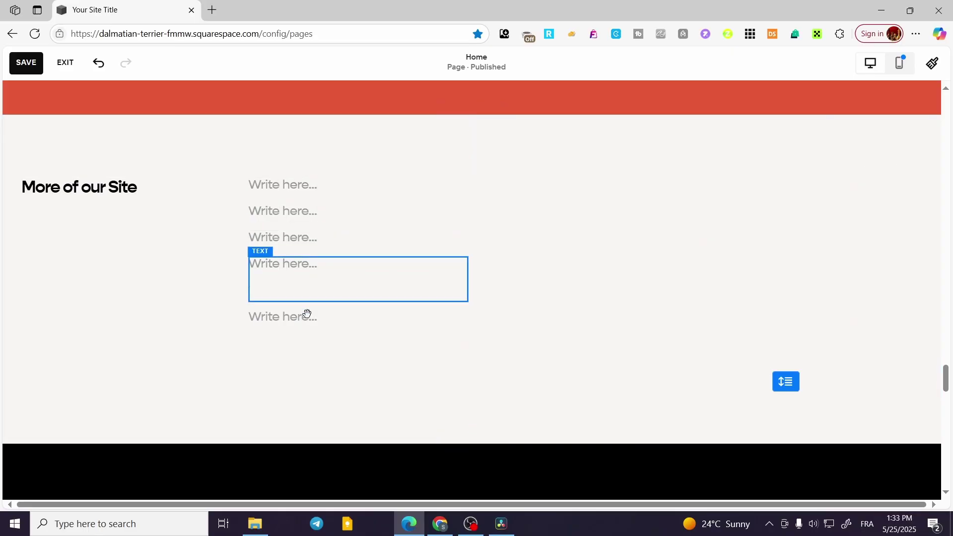
pyautogui.click(308, 314)
pyautogui.moveTo(308, 264); pyautogui.dragTo(313, 274)
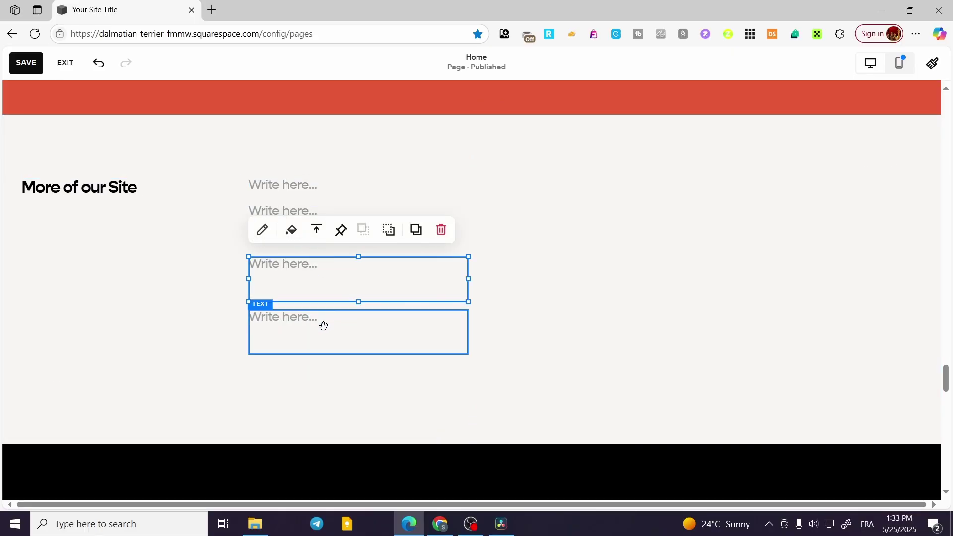
pyautogui.moveTo(323, 326); pyautogui.dragTo(323, 351)
pyautogui.moveTo(326, 269); pyautogui.dragTo(324, 305)
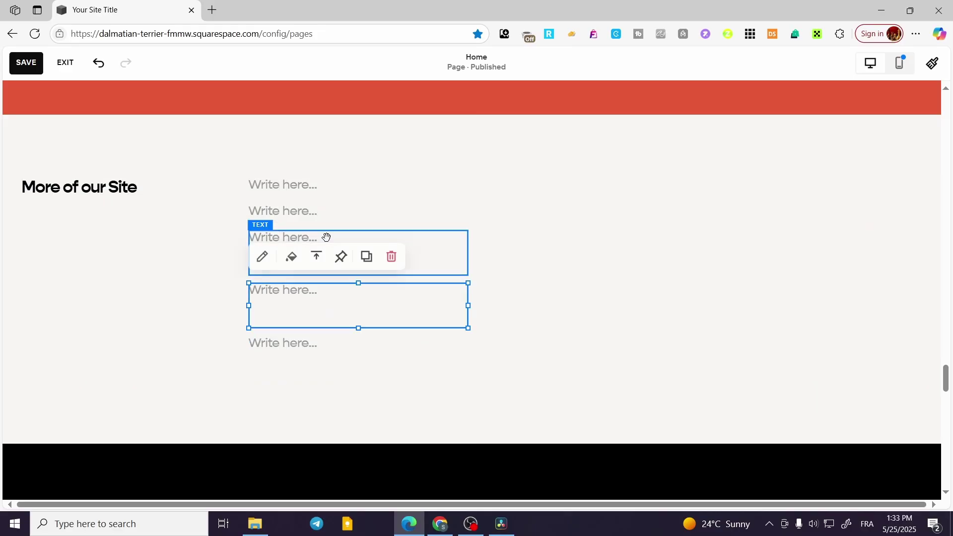
pyautogui.moveTo(327, 238)
pyautogui.mouseDown()
pyautogui.moveTo(327, 261)
pyautogui.moveTo(336, 203)
pyautogui.moveTo(329, 233)
pyautogui.mouseUp()
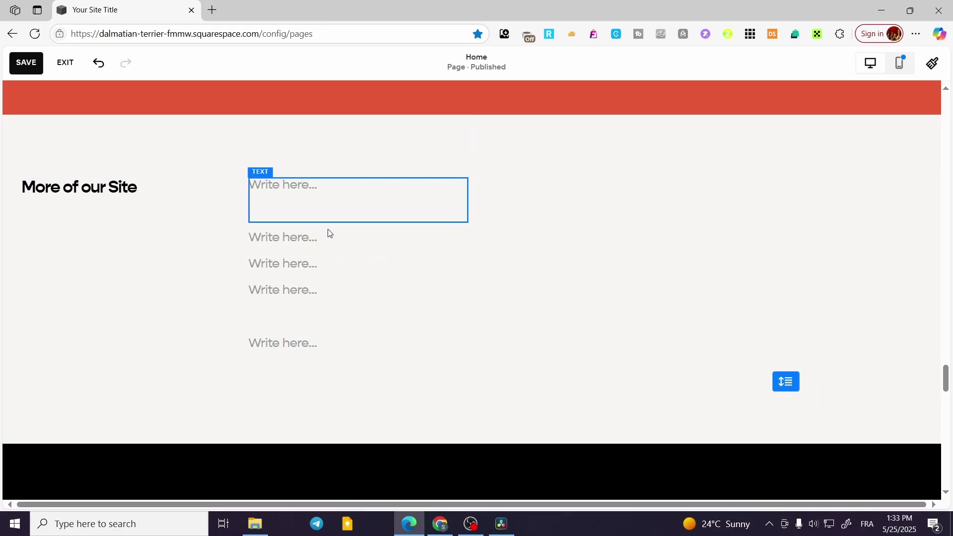
pyautogui.click(330, 234)
pyautogui.moveTo(315, 296); pyautogui.dragTo(313, 373)
pyautogui.moveTo(320, 264); pyautogui.dragTo(304, 323)
pyautogui.click(303, 325)
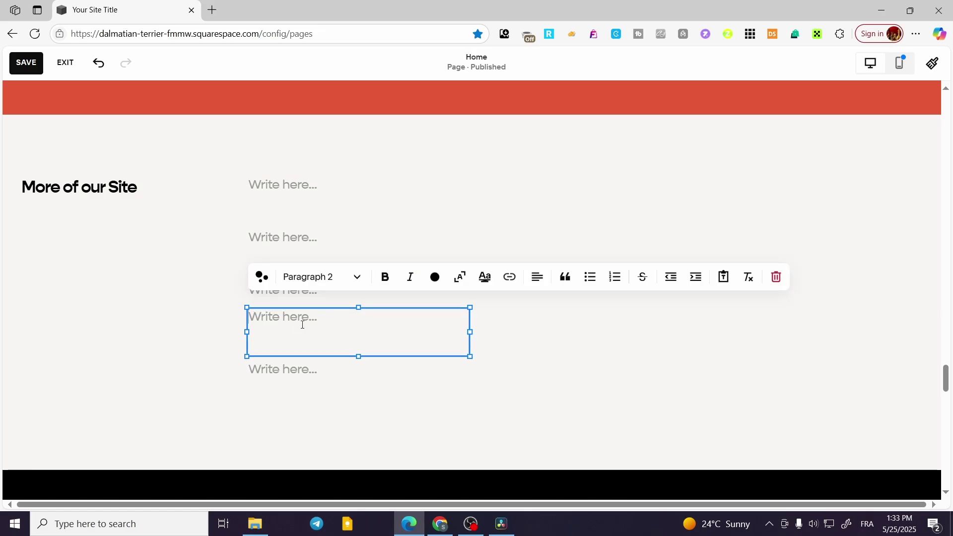
pyautogui.click(376, 234)
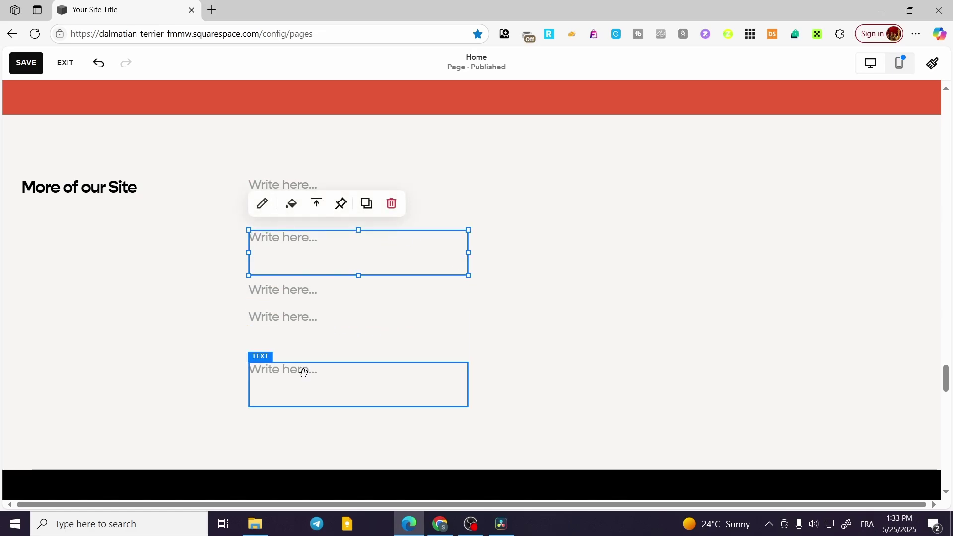
pyautogui.moveTo(305, 372); pyautogui.dragTo(300, 393)
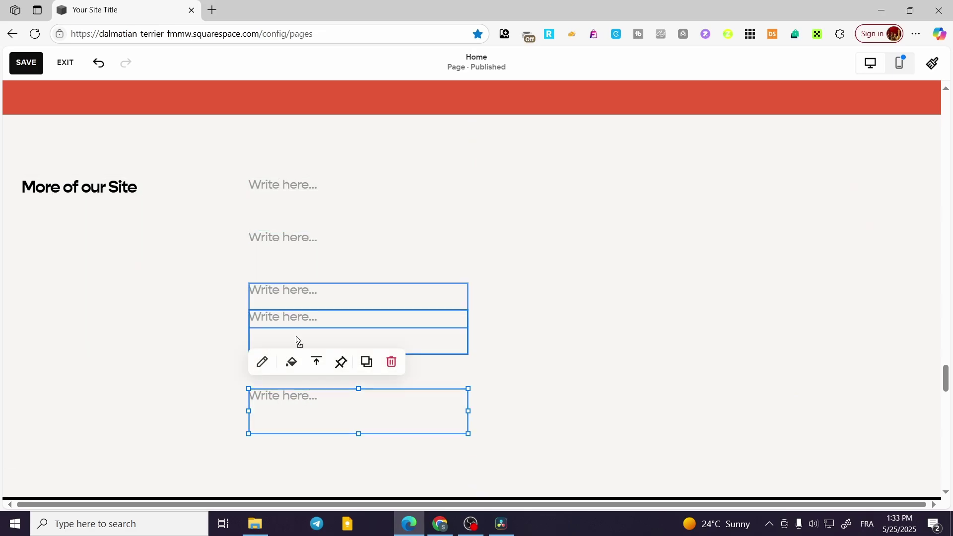
pyautogui.moveTo(298, 338); pyautogui.dragTo(299, 347)
pyautogui.click(629, 228)
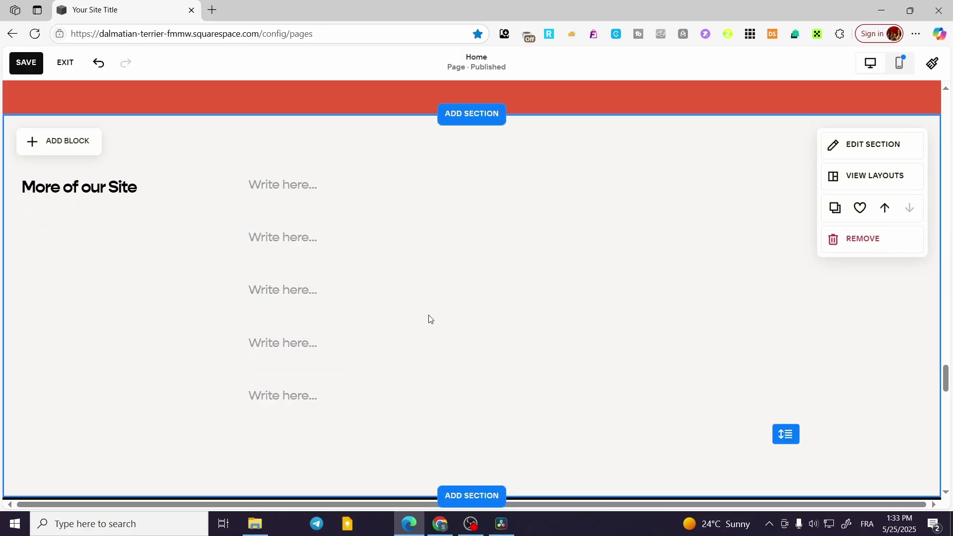
# Step: Add an image block just right of the text column, level with the first text block, and shorten its height
pyautogui.click(73, 149)
pyautogui.click(169, 242)
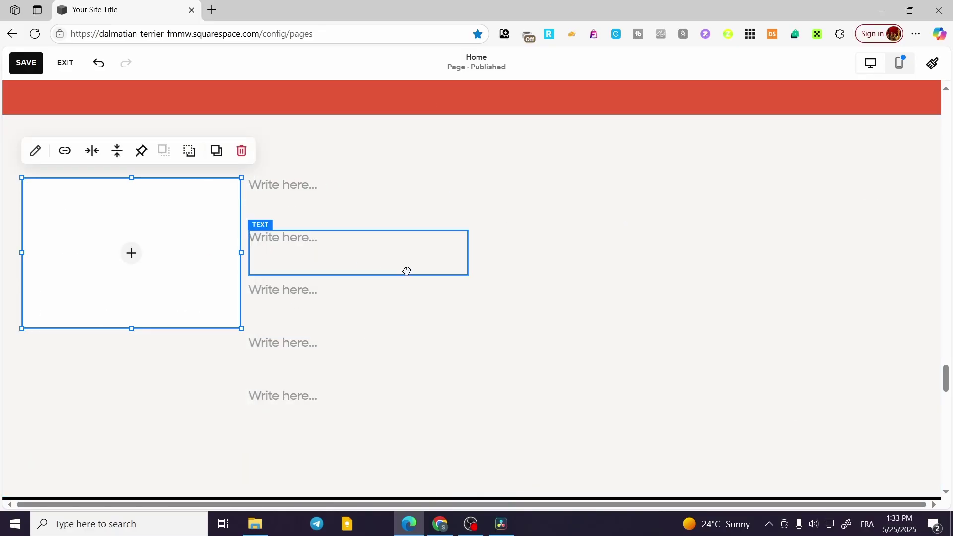
pyautogui.moveTo(172, 234); pyautogui.dragTo(632, 221)
pyautogui.moveTo(586, 324); pyautogui.dragTo(546, 328)
# Step: Duplicate the image block three times and arrange the four blocks in a two-by-two grid beside the text column
pyautogui.click(620, 151)
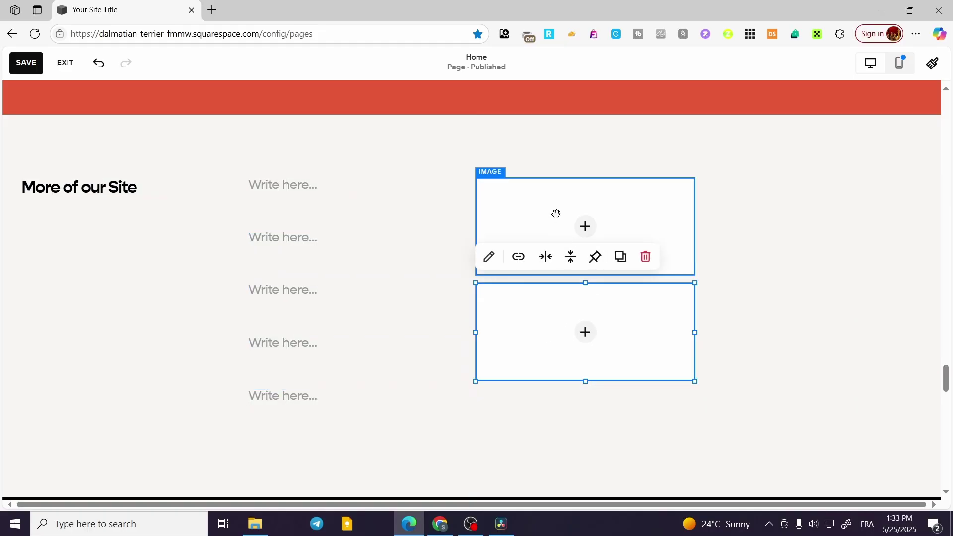
pyautogui.click(620, 257)
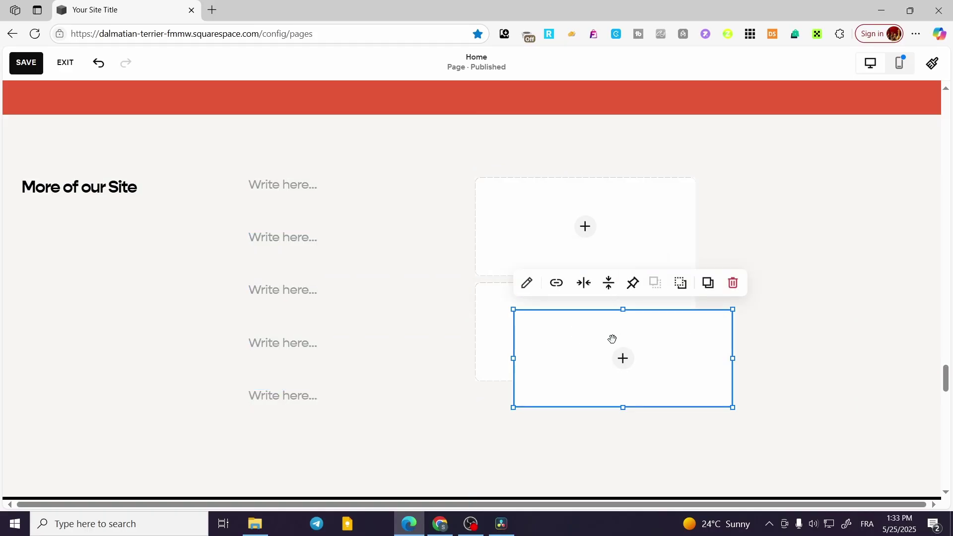
pyautogui.moveTo(613, 336); pyautogui.dragTo(807, 217)
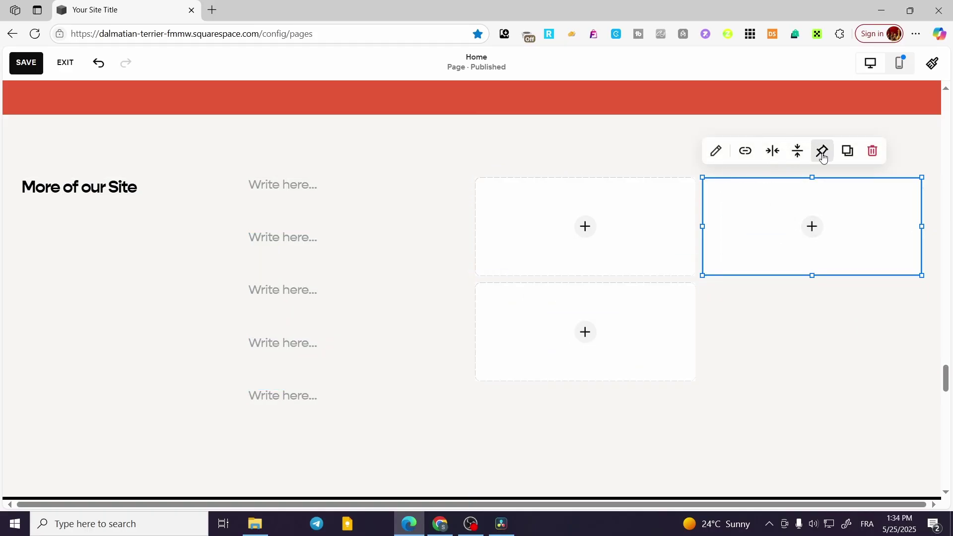
pyautogui.click(847, 151)
pyautogui.moveTo(779, 254); pyautogui.dragTo(768, 341)
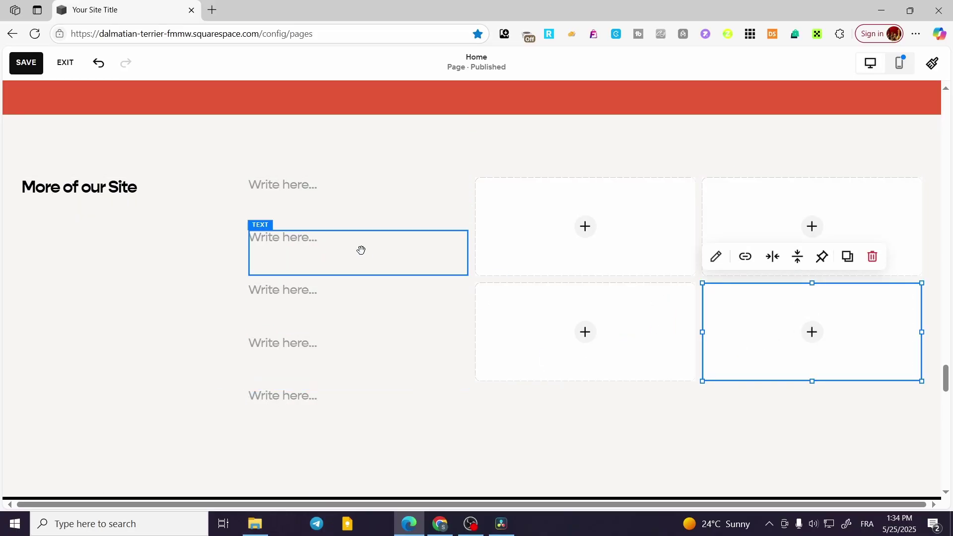
# Step: Delete the lowest of the five empty text blocks
pyautogui.click(306, 401)
pyautogui.click(392, 360)
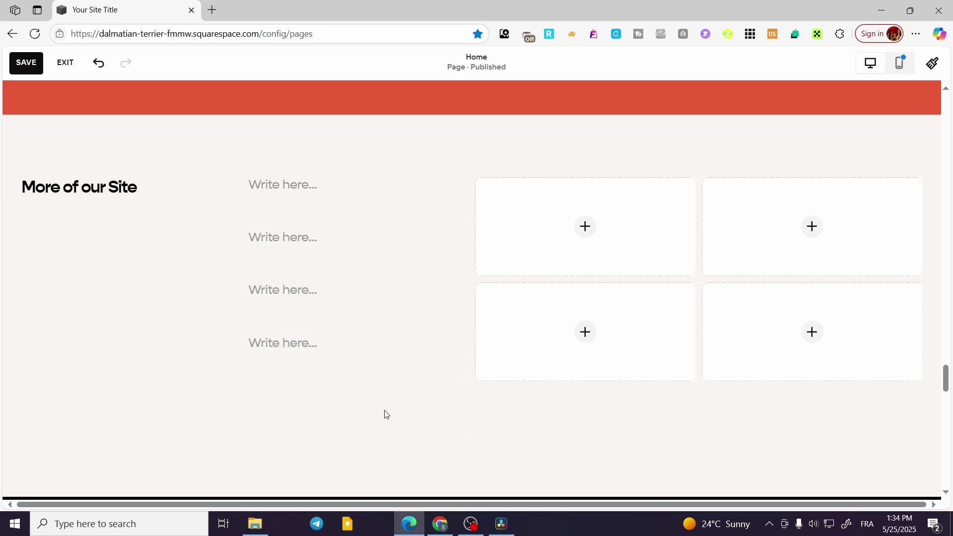
# Step: Open the topmost empty text block, beside the "More of our Site" heading, for text editing
pyautogui.click(332, 191)
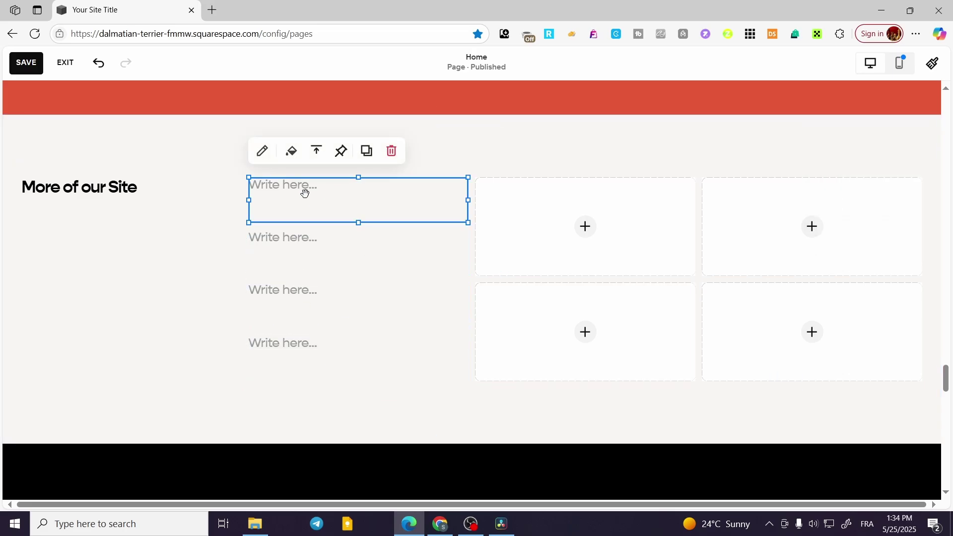
pyautogui.scroll(3, 313, 311)
pyautogui.click(277, 308)
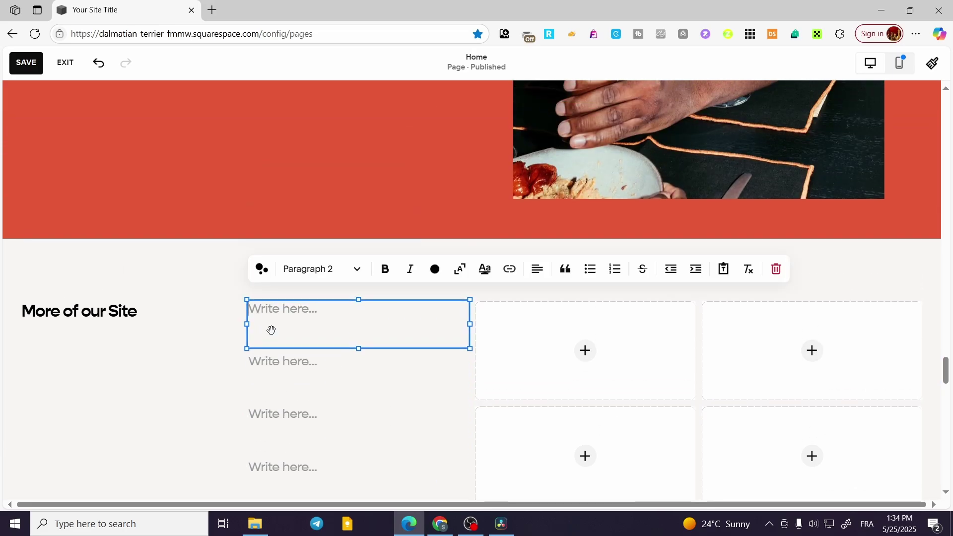
pyautogui.click(250, 423)
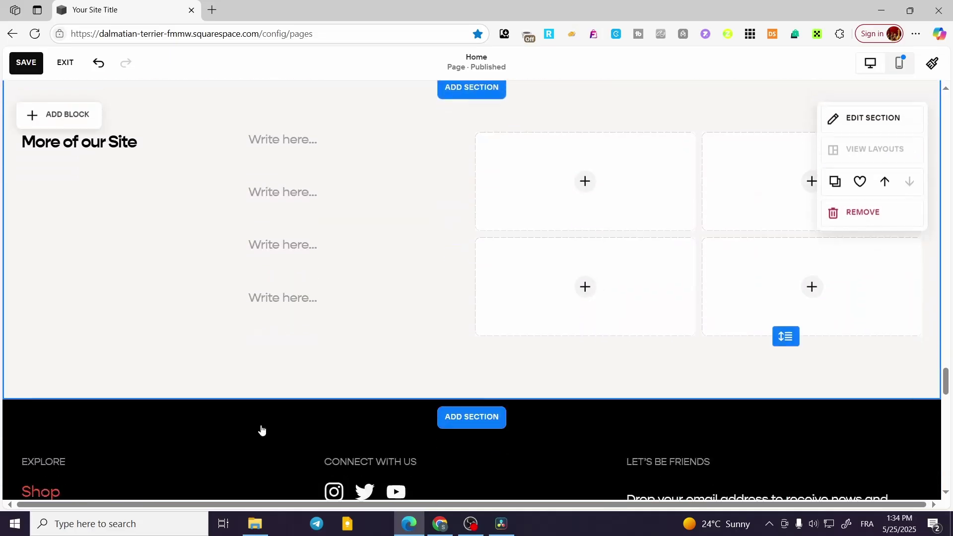
pyautogui.scroll(2, 262, 430)
pyautogui.click(284, 247)
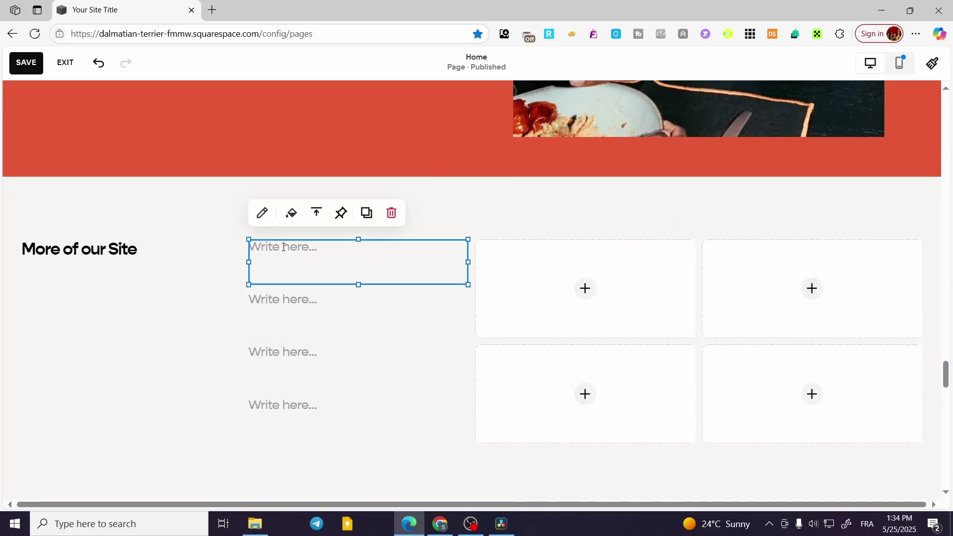
pyautogui.click(281, 245)
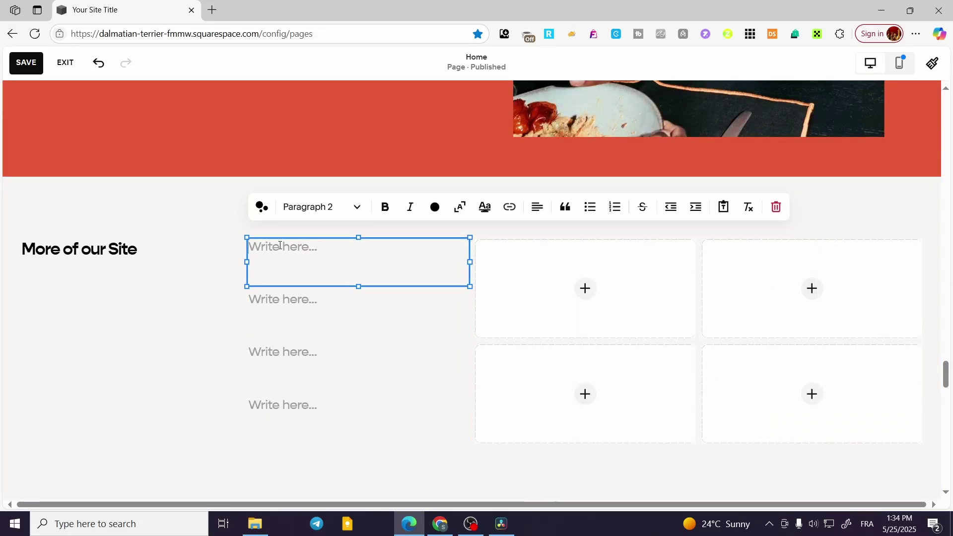
pyautogui.click(310, 207)
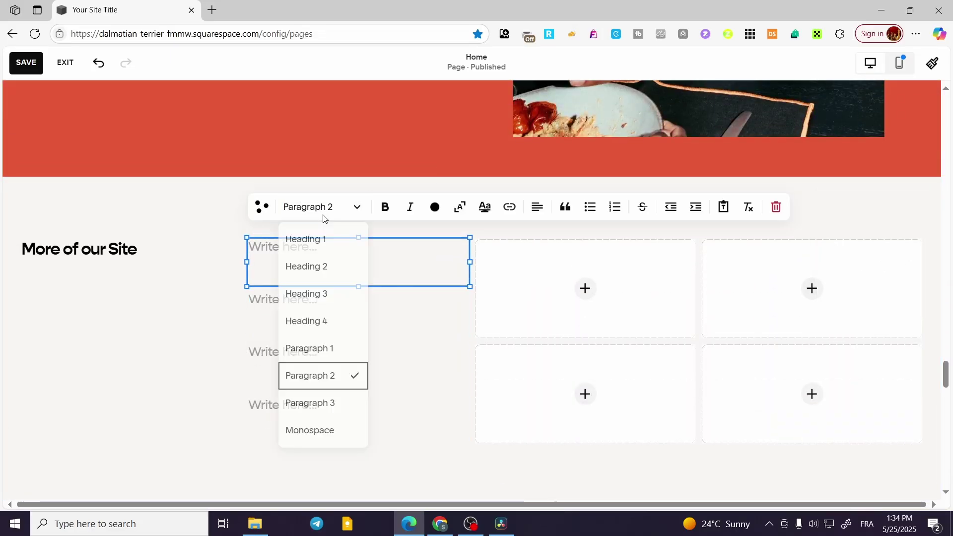
pyautogui.click(329, 292)
pyautogui.write('S')
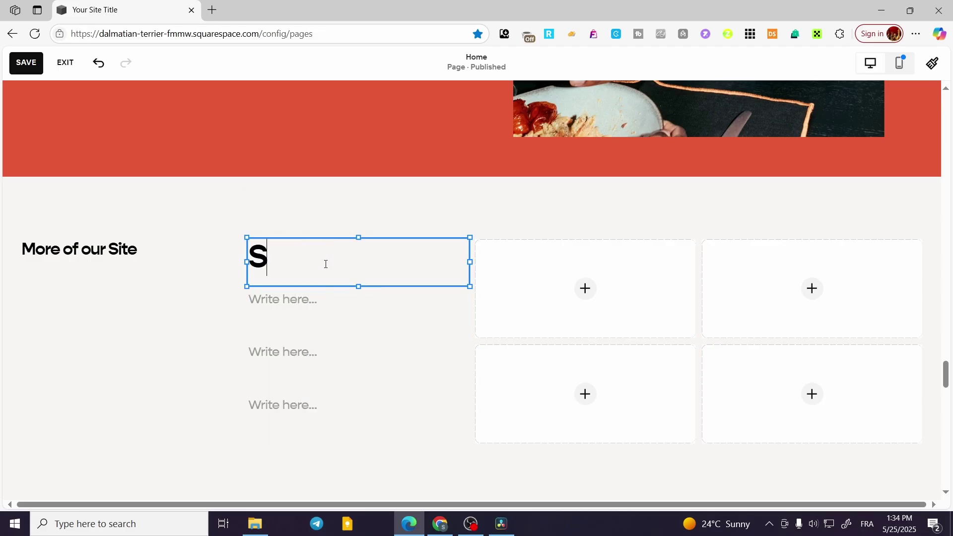
pyautogui.press('BackSpace')
pyautogui.press('BackSpace')
# Step: Format the topmost text block as Heading 4 and enter "Shop"
pyautogui.click(307, 209)
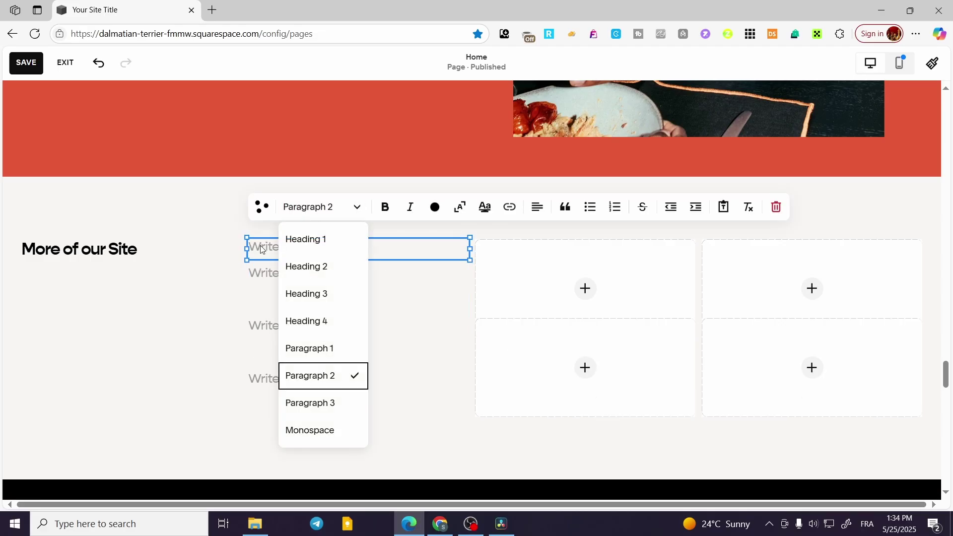
pyautogui.click(307, 322)
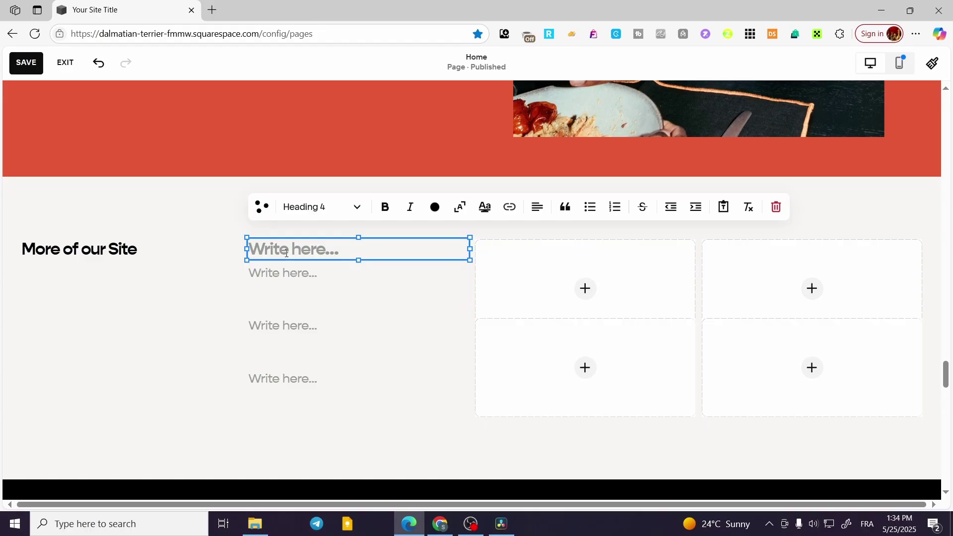
pyautogui.write('Shop')
# Step: Format the second text block, directly below "Shop", as Heading 4 and enter "Discounts"
pyautogui.click(267, 283)
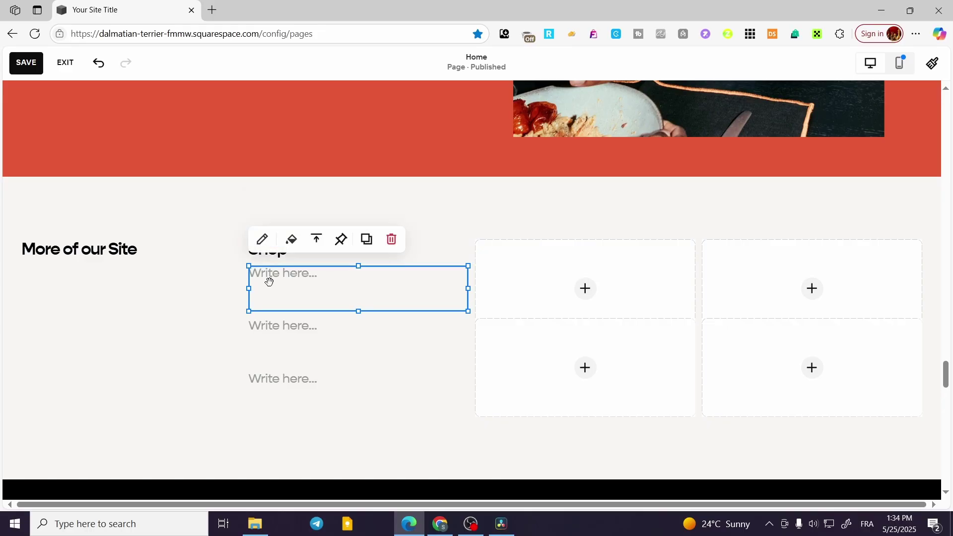
pyautogui.click(269, 282)
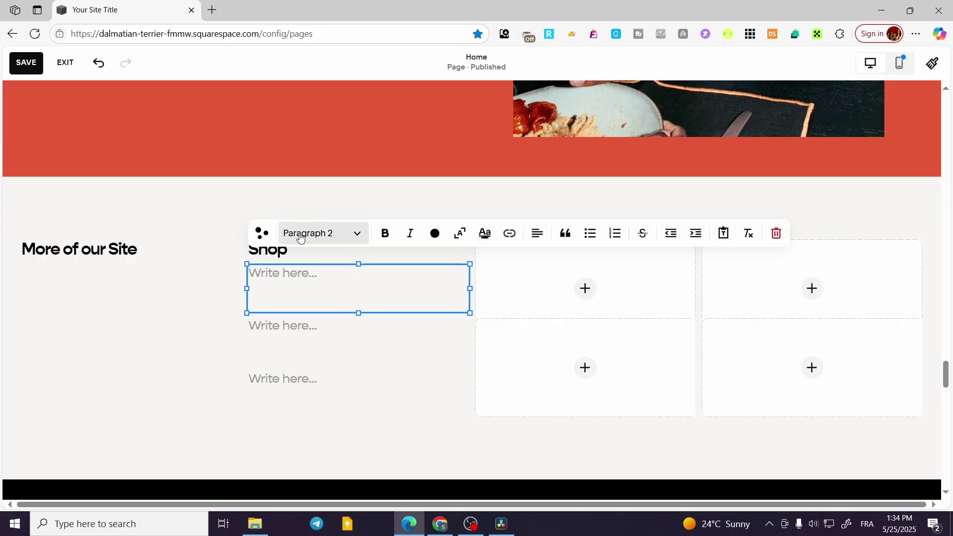
pyautogui.click(320, 233)
pyautogui.click(326, 357)
pyautogui.write('Discounts')
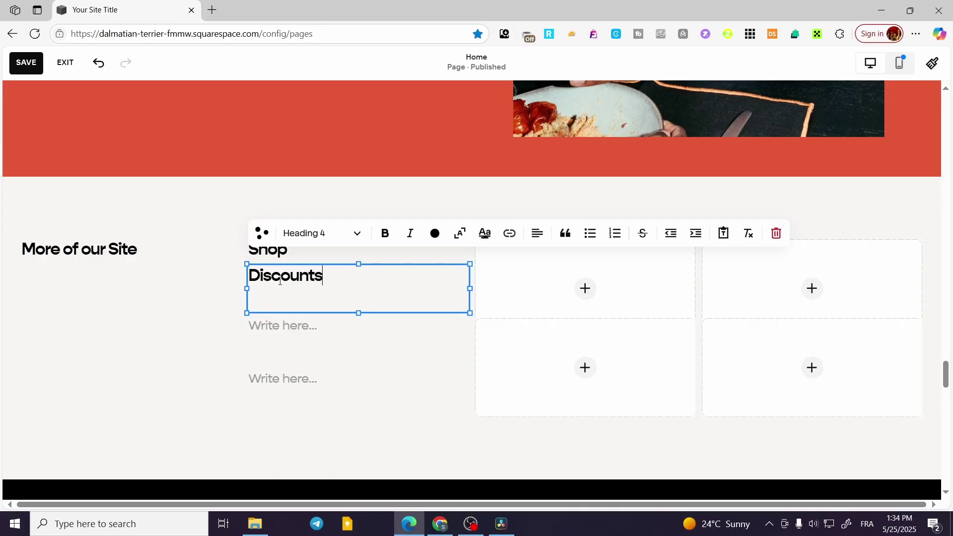
# Step: Format the third text block, below "Discounts", as Heading 4 and enter "New Arrival"
pyautogui.click(296, 352)
pyautogui.click(292, 334)
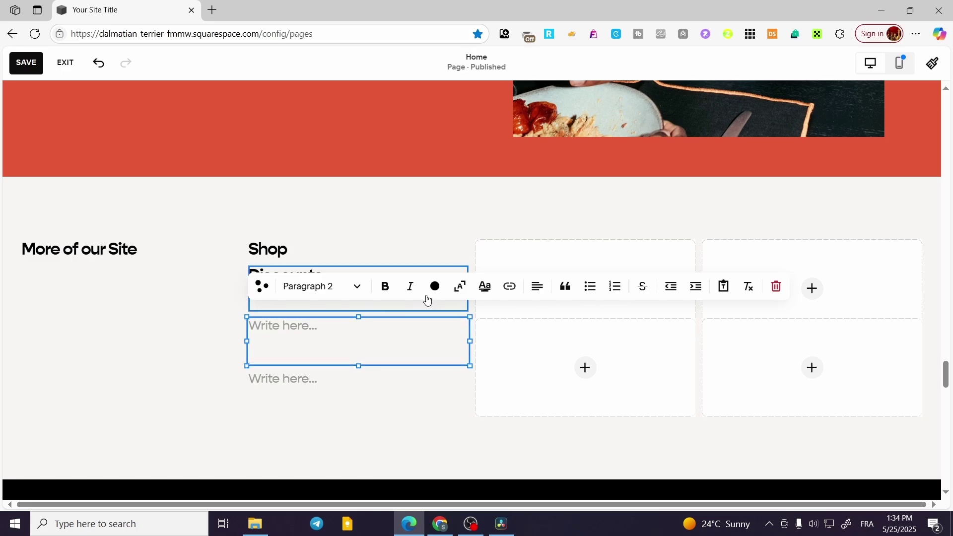
pyautogui.click(338, 284)
pyautogui.click(308, 398)
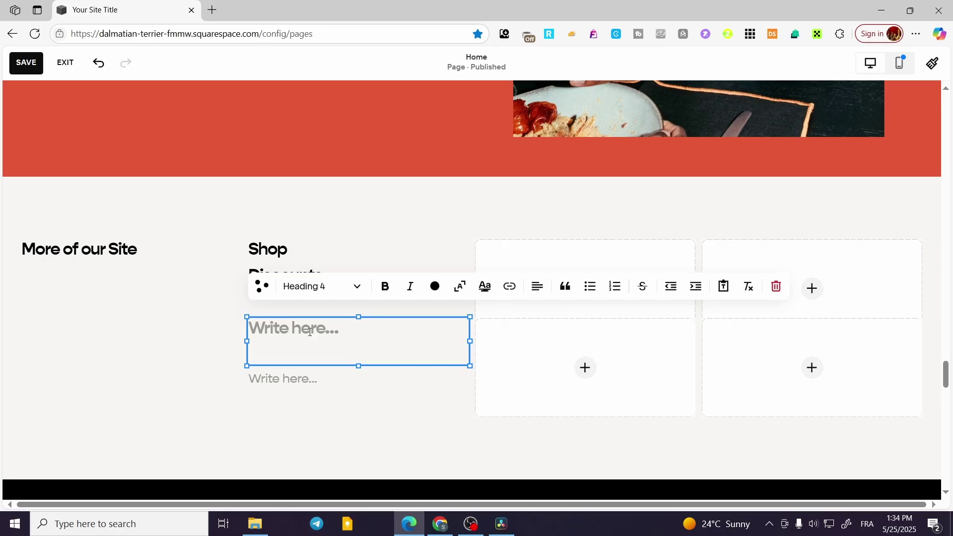
pyautogui.write('N')
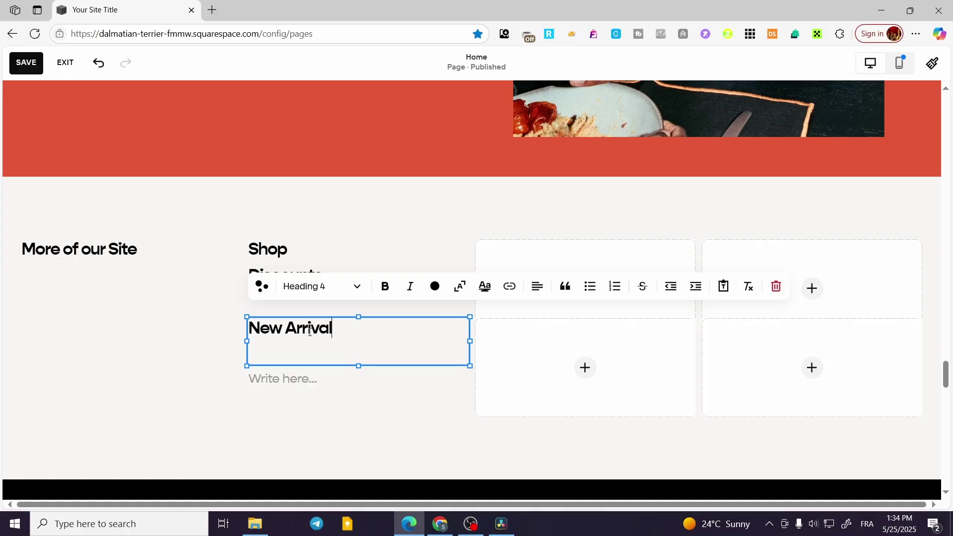
pyautogui.write('ew Arrival')
pyautogui.click(299, 387)
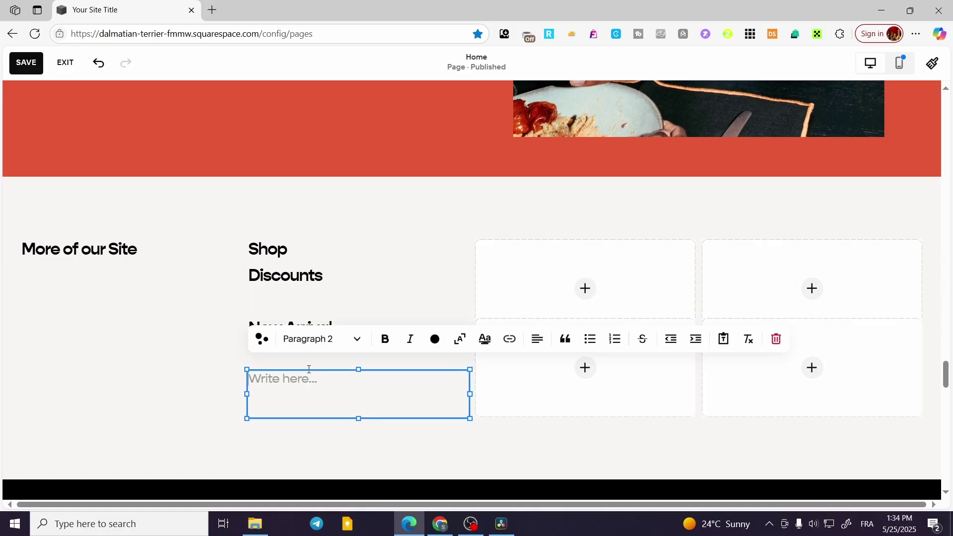
pyautogui.click(335, 272)
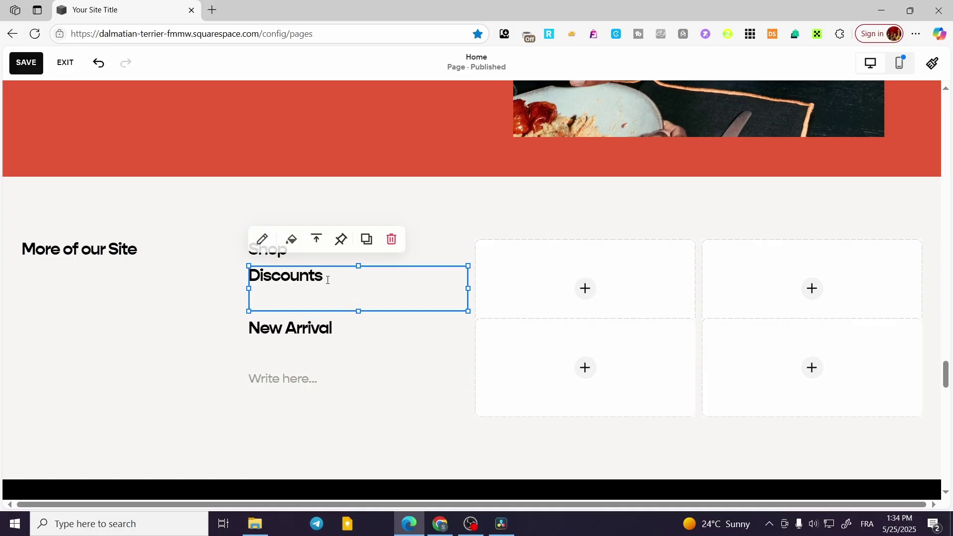
pyautogui.click(294, 392)
# Step: Extend the "Shop" block to the height of the others and move the three text blocks below it down to equal spacing
pyautogui.click(301, 251)
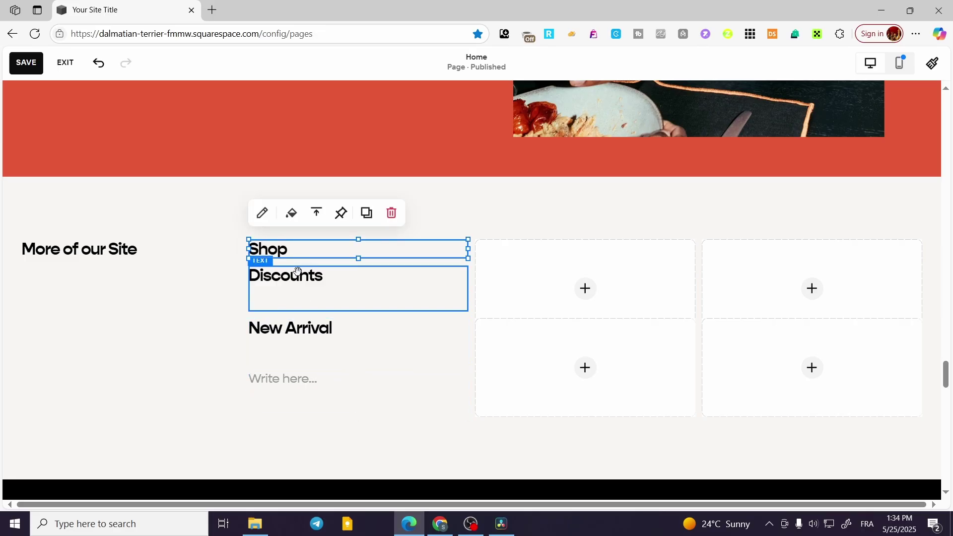
pyautogui.keyDown('shift'); pyautogui.click(356, 279); pyautogui.keyUp('shift')
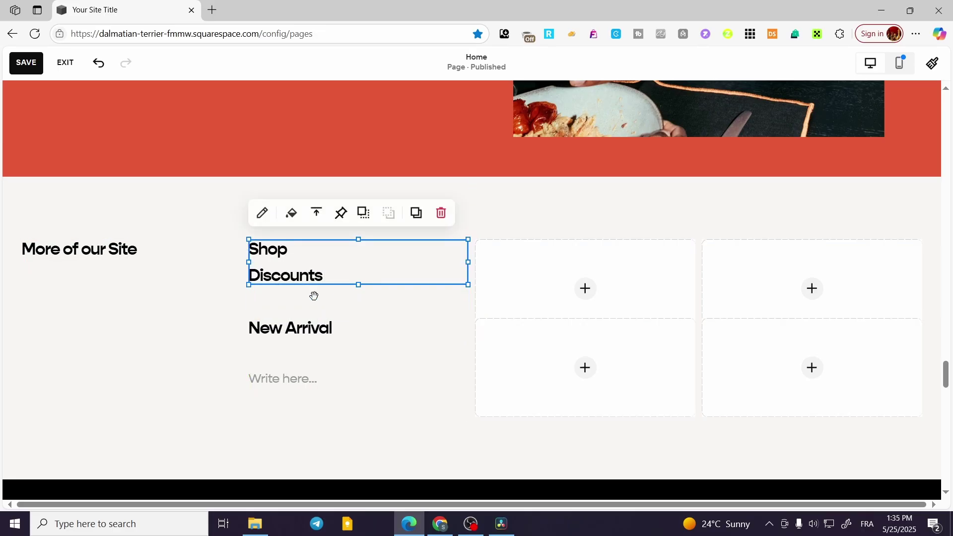
pyautogui.moveTo(304, 381); pyautogui.dragTo(303, 406)
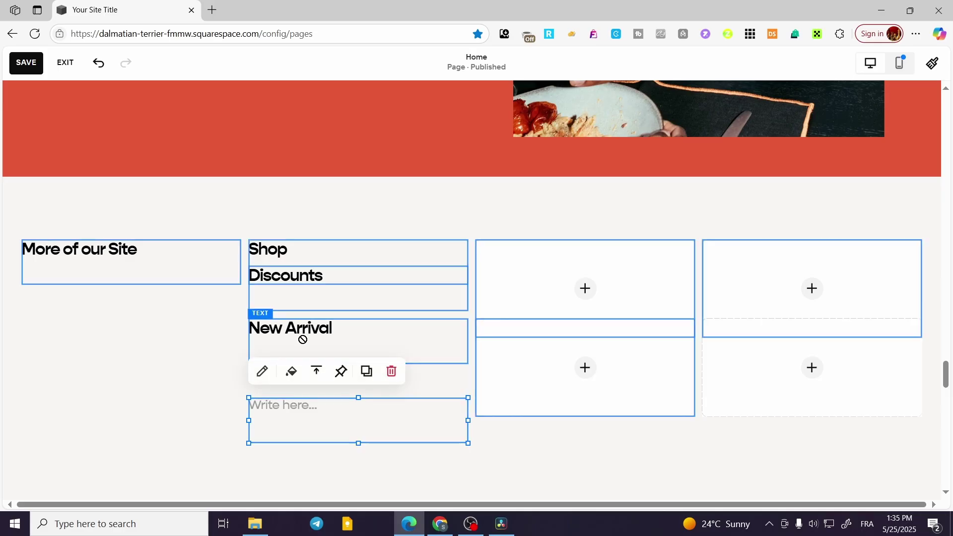
pyautogui.moveTo(302, 336); pyautogui.dragTo(302, 355)
pyautogui.moveTo(302, 277); pyautogui.dragTo(311, 312)
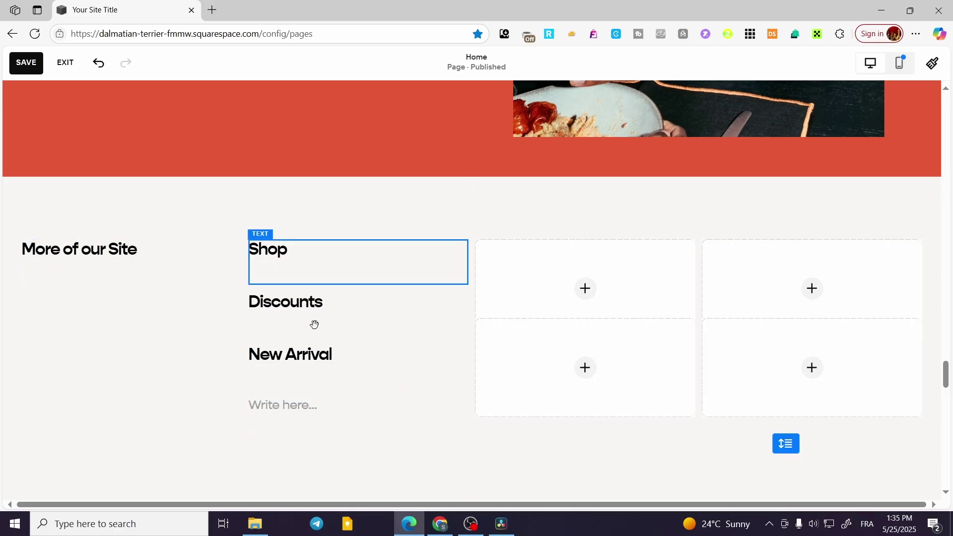
# Step: Format the fourth text block, below "New Arrival", as Heading 4 and enter "Most Sold"
pyautogui.click(302, 405)
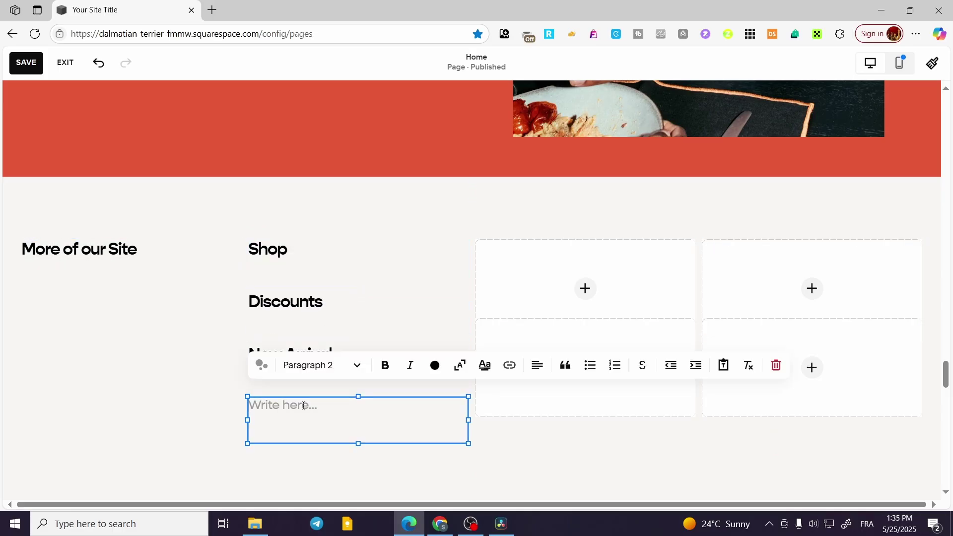
pyautogui.click(327, 366)
pyautogui.click(324, 223)
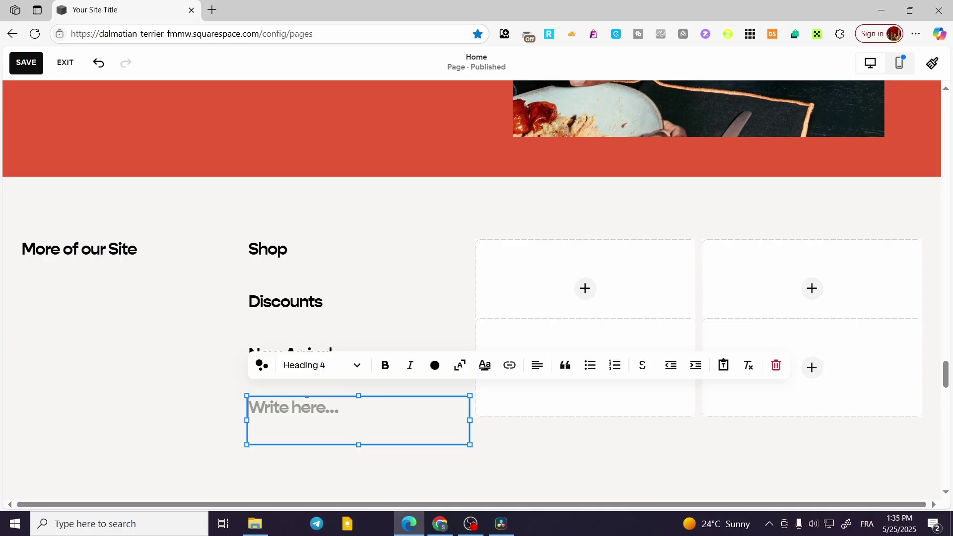
pyautogui.write('Most Sold')
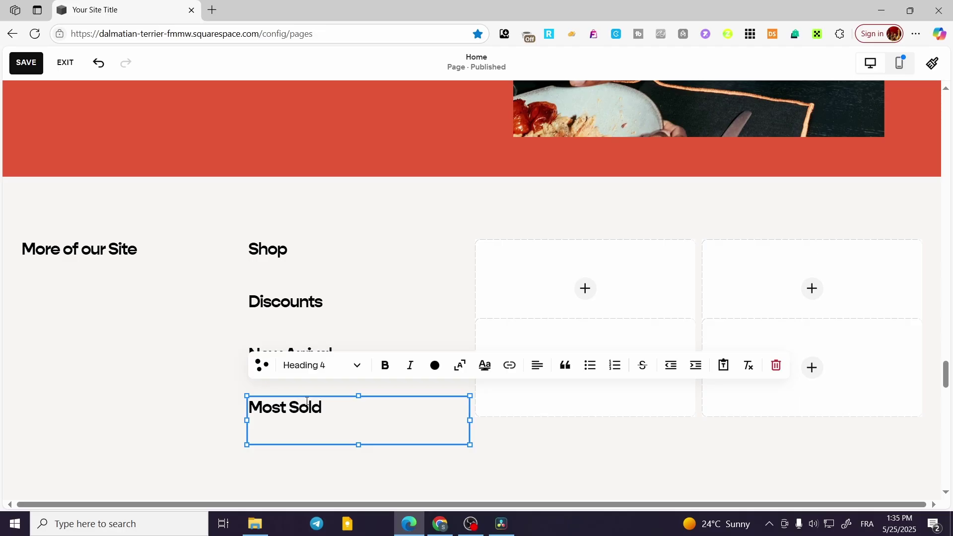
pyautogui.press('Escape')
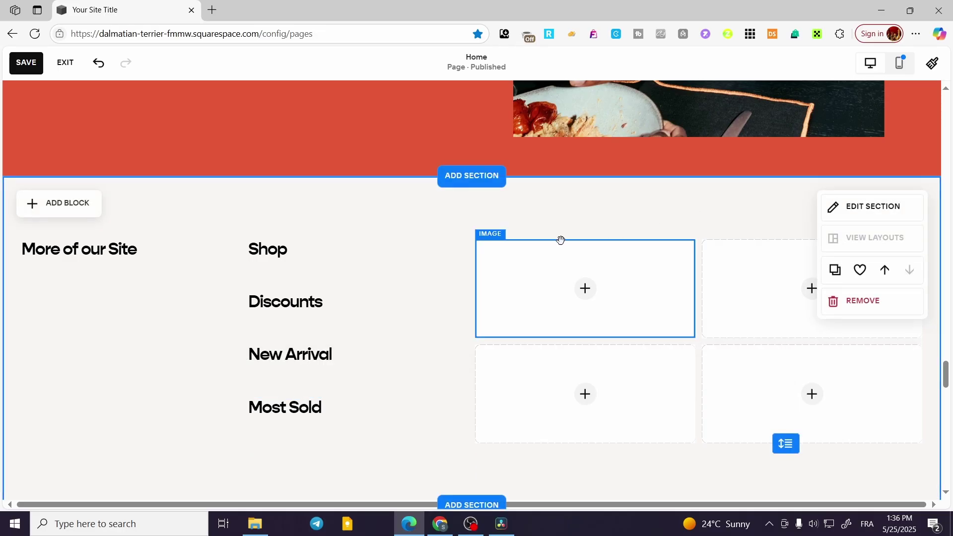
# Step: Search stock images for "Clothes" and add the photo of a rust knit hat, jeans and tulips to the grid's upper-left image block
pyautogui.click(587, 289)
pyautogui.click(586, 289)
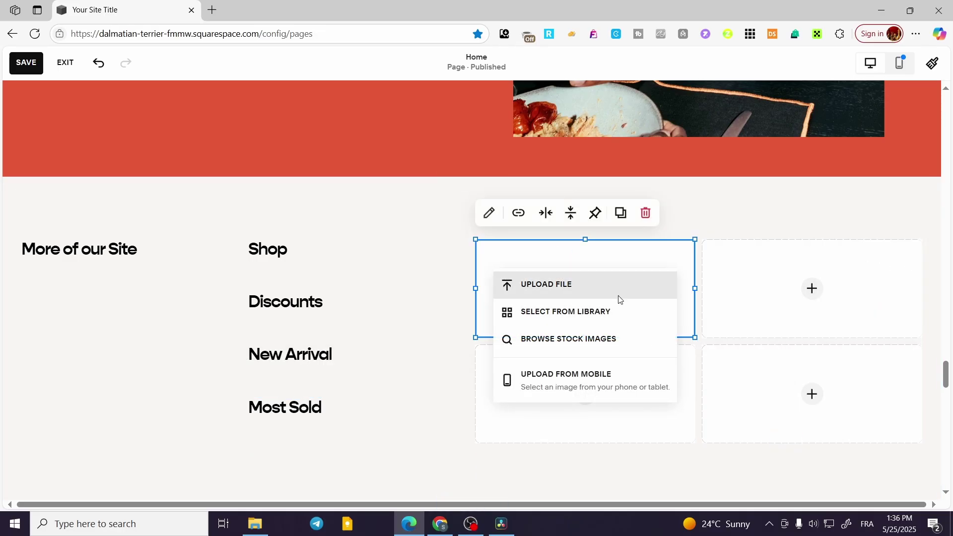
pyautogui.click(626, 313)
pyautogui.click(310, 124)
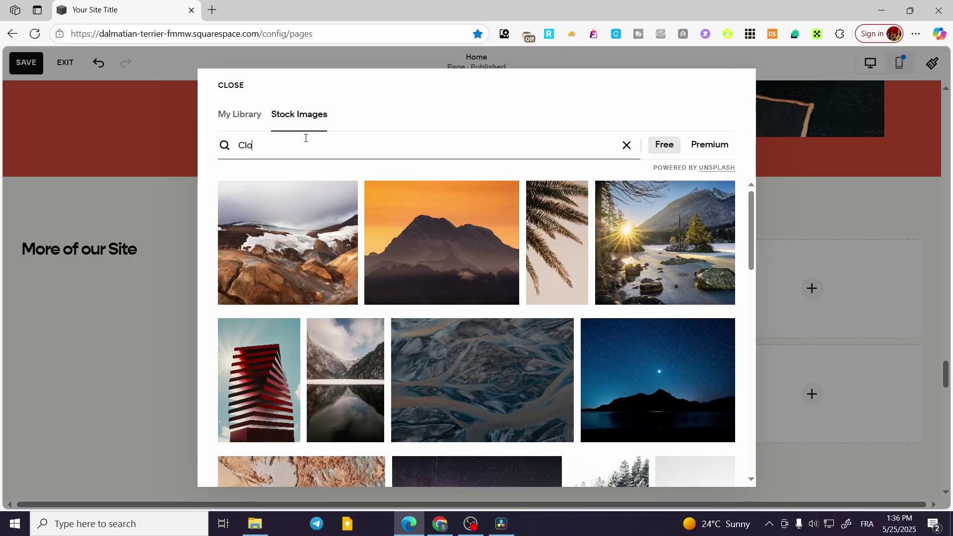
pyautogui.press('Return')
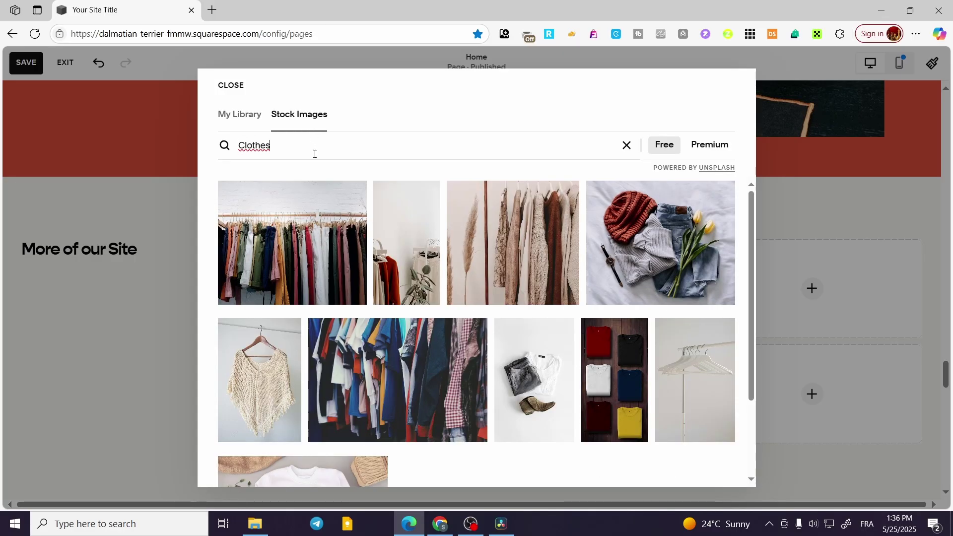
pyautogui.click(697, 288)
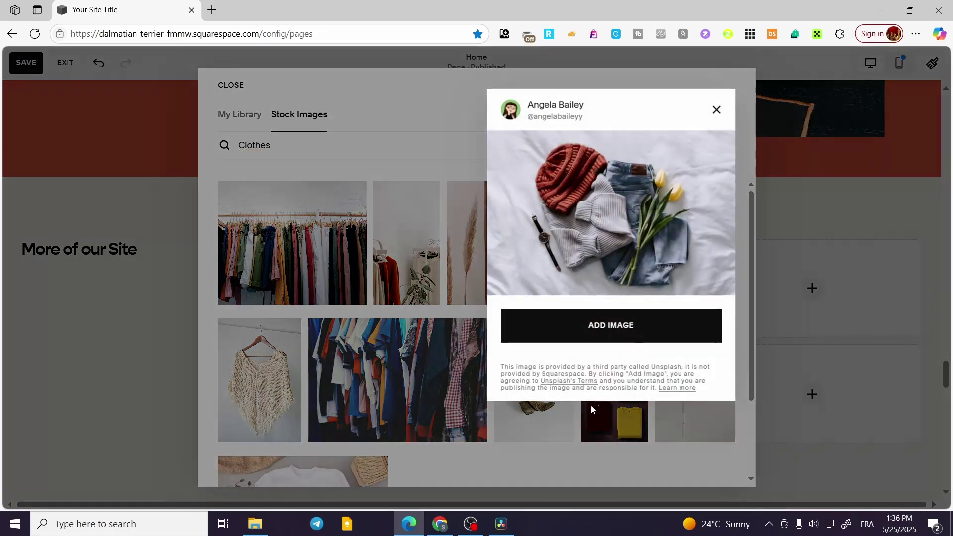
pyautogui.click(644, 323)
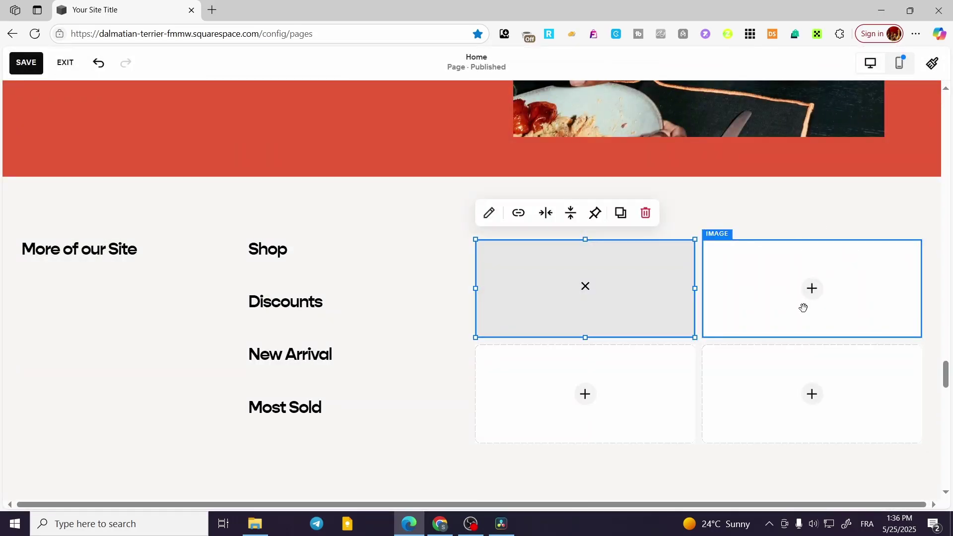
# Step: Add the stock photo of a dark clothing store interior to the grid's upper-right image block
pyautogui.click(813, 294)
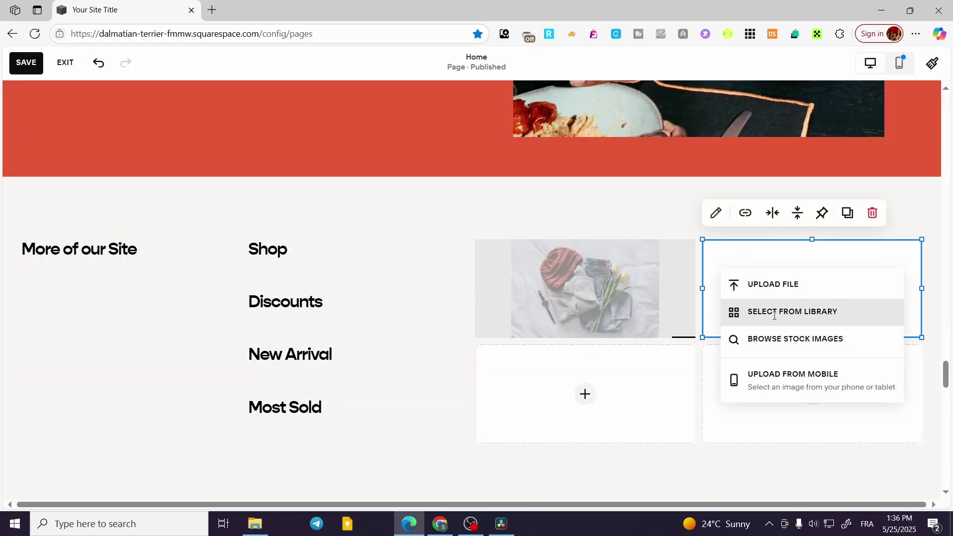
pyautogui.click(779, 314)
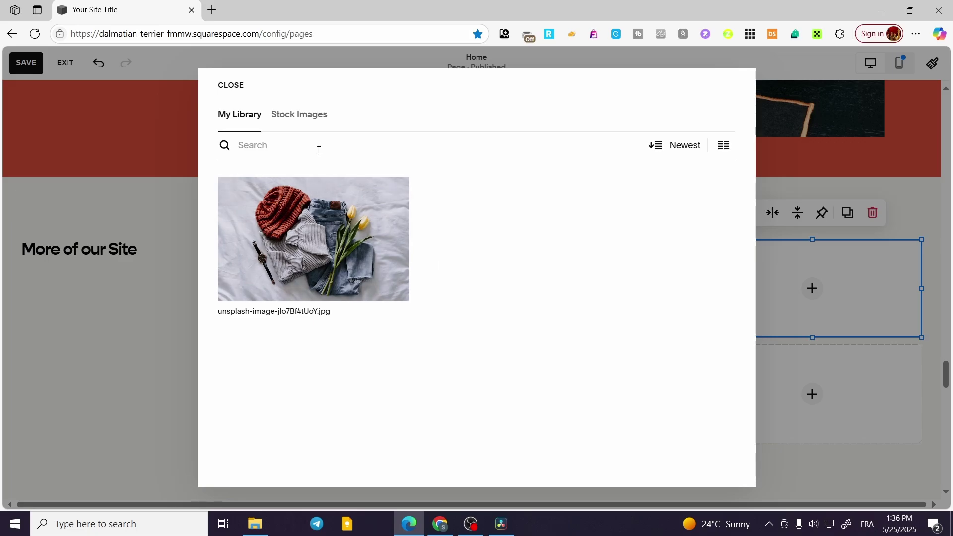
pyautogui.click(303, 117)
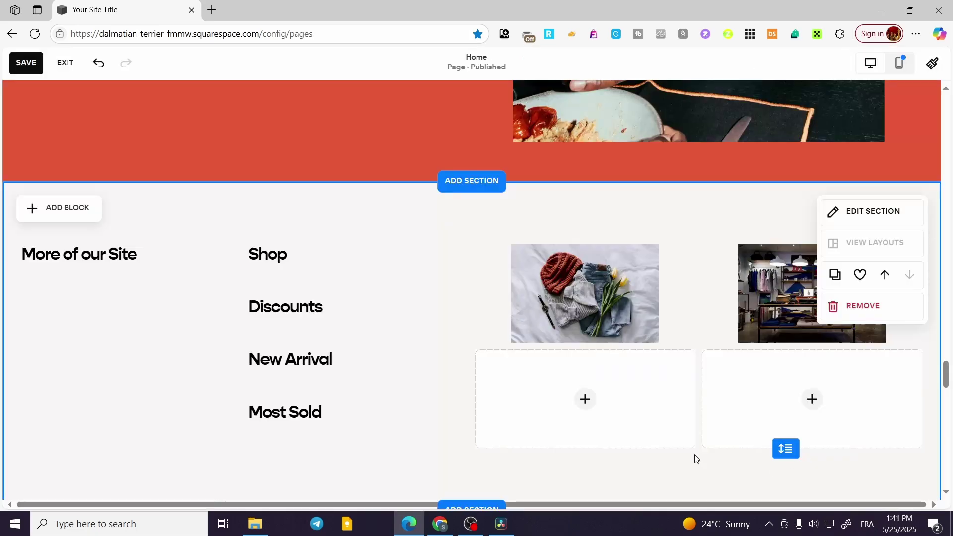
# Step: Search stock images for "Clothes" and add the photo of a hanging white hoodie with jeans to the lower-left image block
pyautogui.click(593, 400)
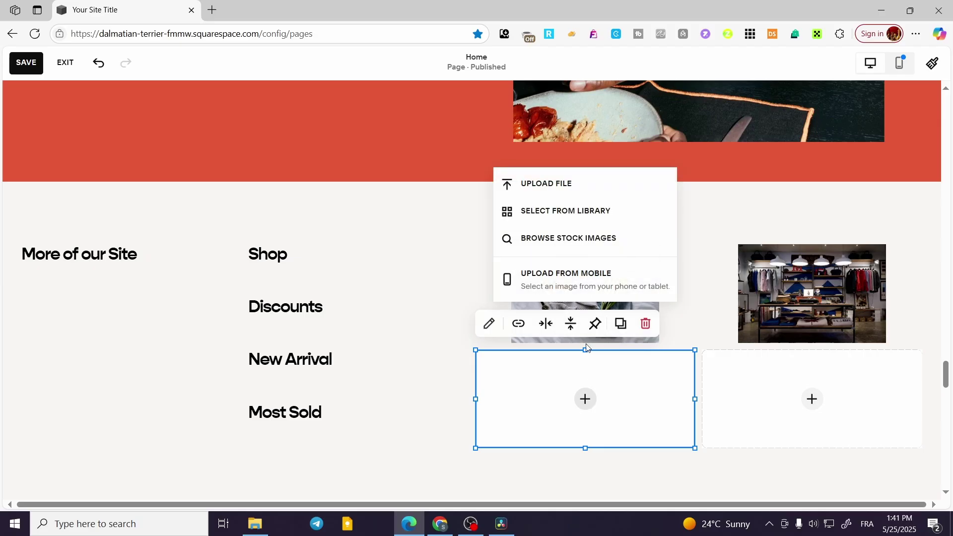
pyautogui.click(564, 210)
pyautogui.click(308, 115)
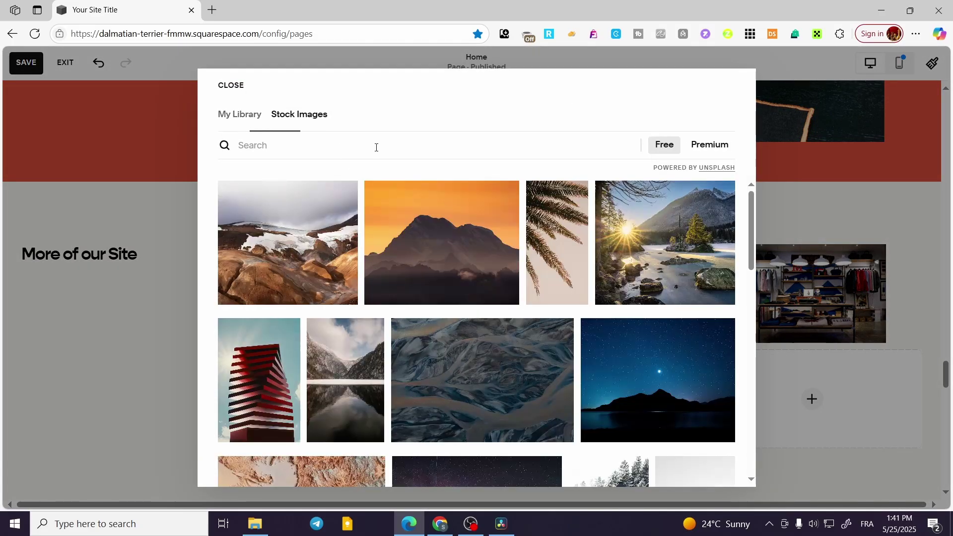
pyautogui.click(384, 147)
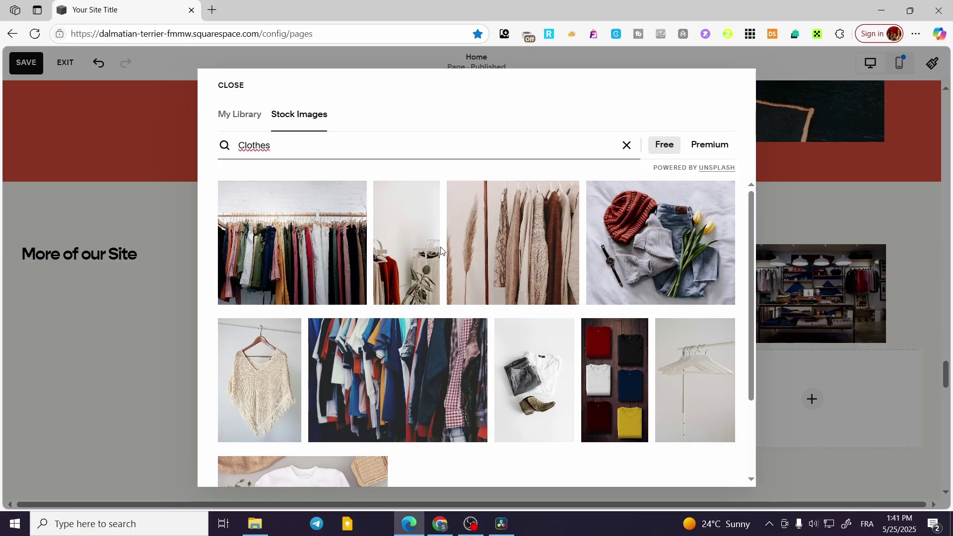
pyautogui.scroll(-5, 441, 251)
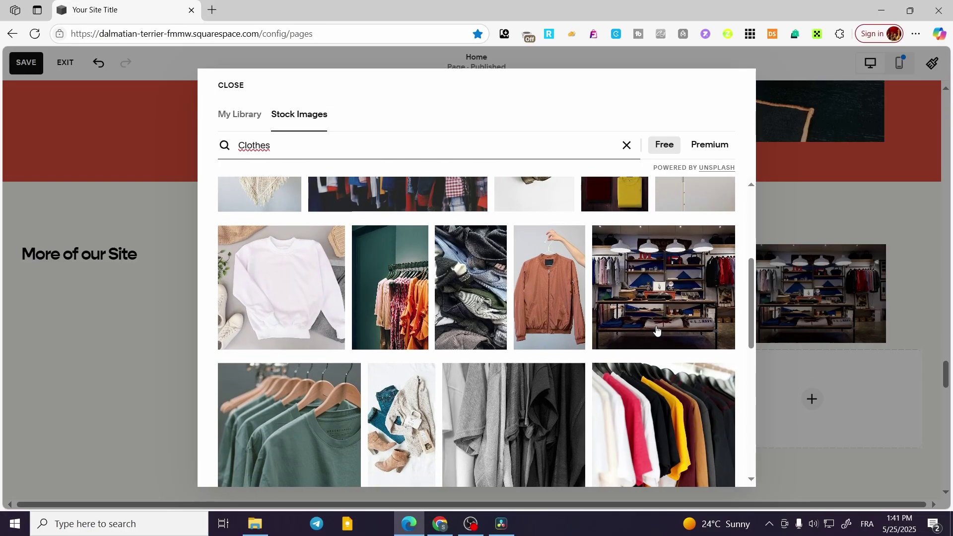
pyautogui.scroll(-3, 657, 330)
pyautogui.scroll(-4, 660, 330)
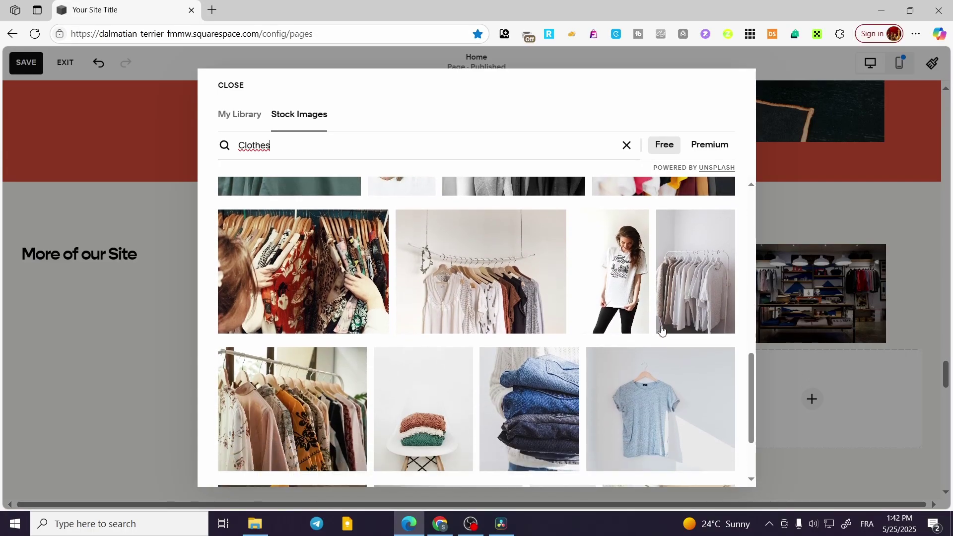
pyautogui.scroll(-3, 662, 330)
pyautogui.scroll(-1, 437, 356)
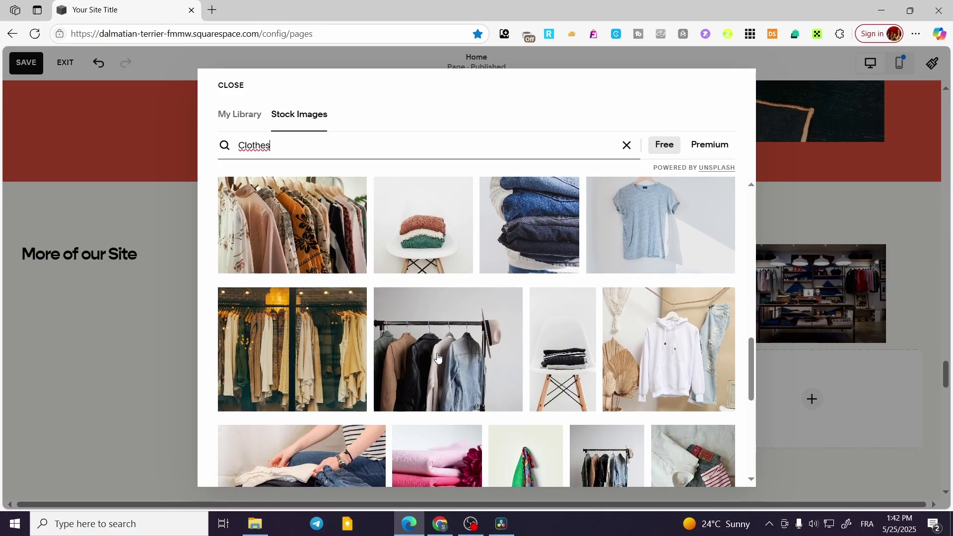
pyautogui.scroll(-2, 438, 357)
pyautogui.click(732, 243)
pyautogui.click(649, 335)
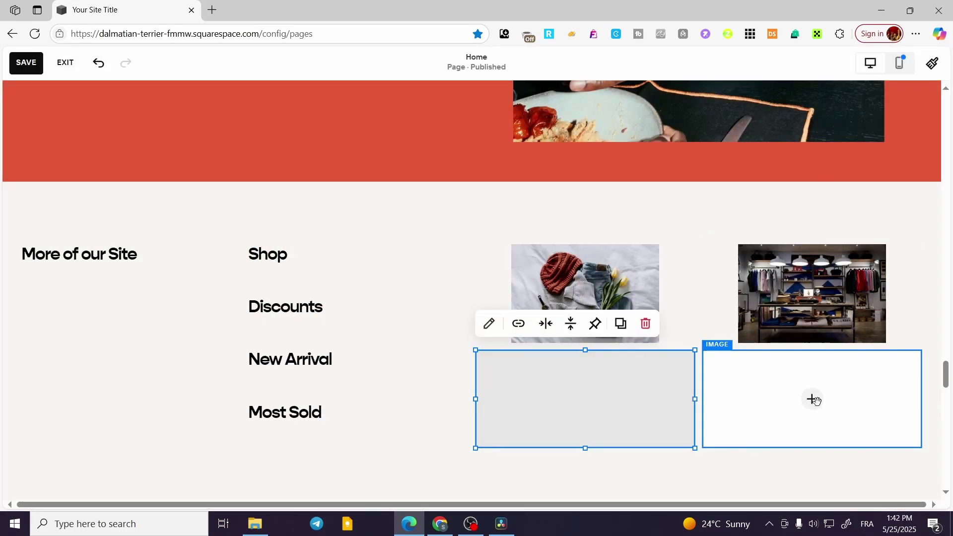
pyautogui.click(814, 399)
pyautogui.click(812, 399)
pyautogui.click(786, 189)
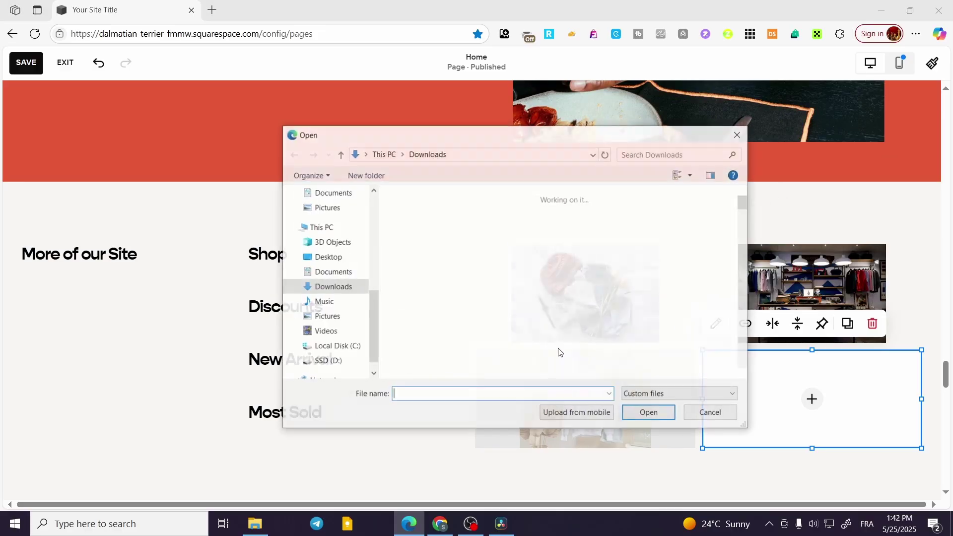
pyautogui.click(709, 412)
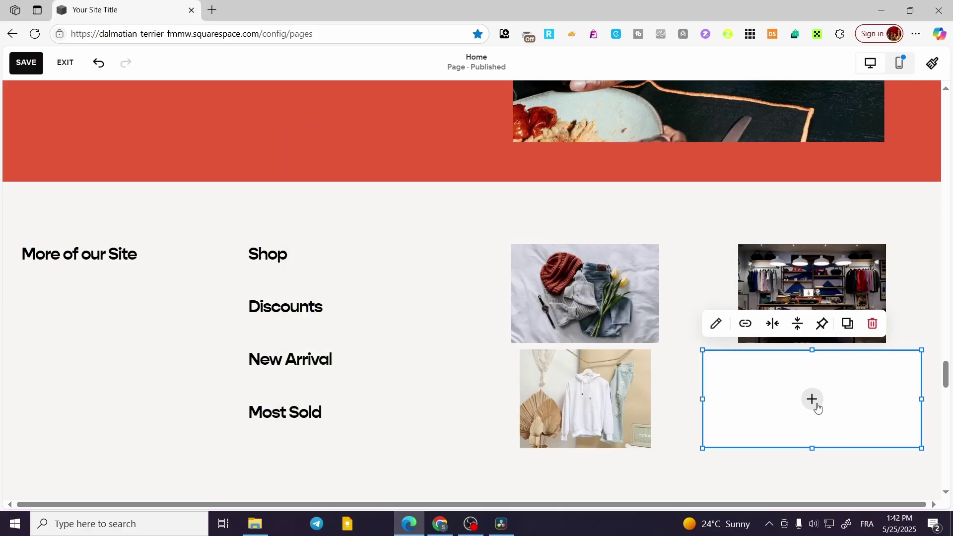
# Step: Search stock images for "clothes" and add the photo of folded rust-brown clothes and boots to the lower-right image block
pyautogui.click(817, 408)
pyautogui.click(784, 212)
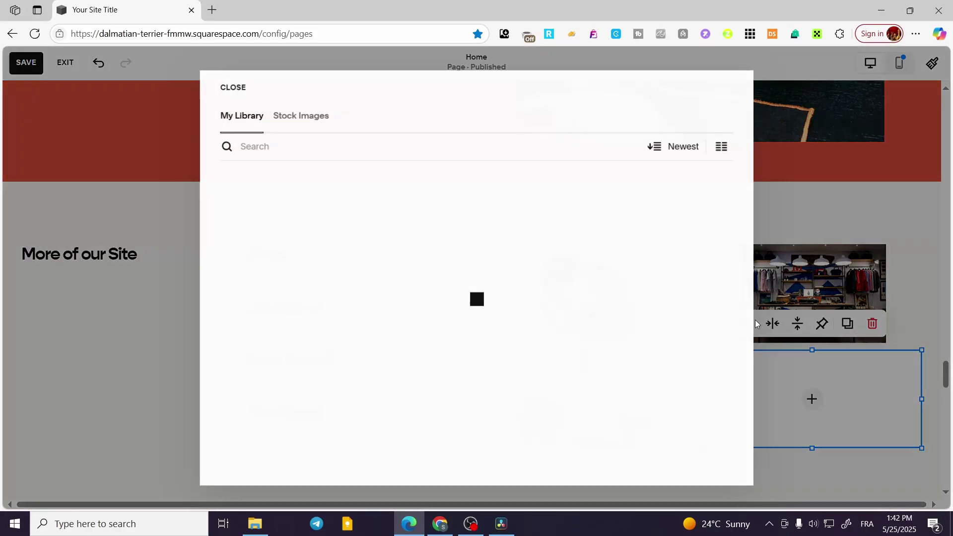
pyautogui.click(300, 115)
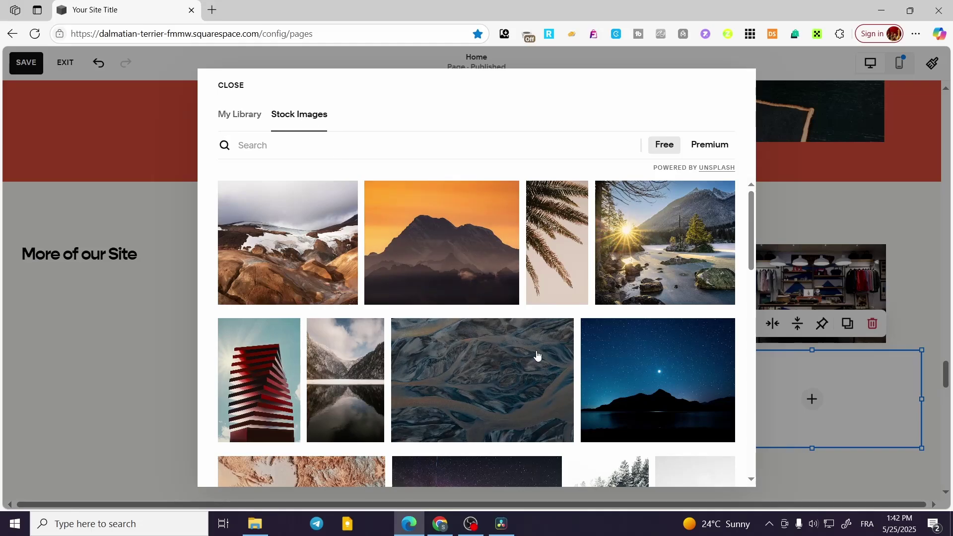
pyautogui.click(429, 147)
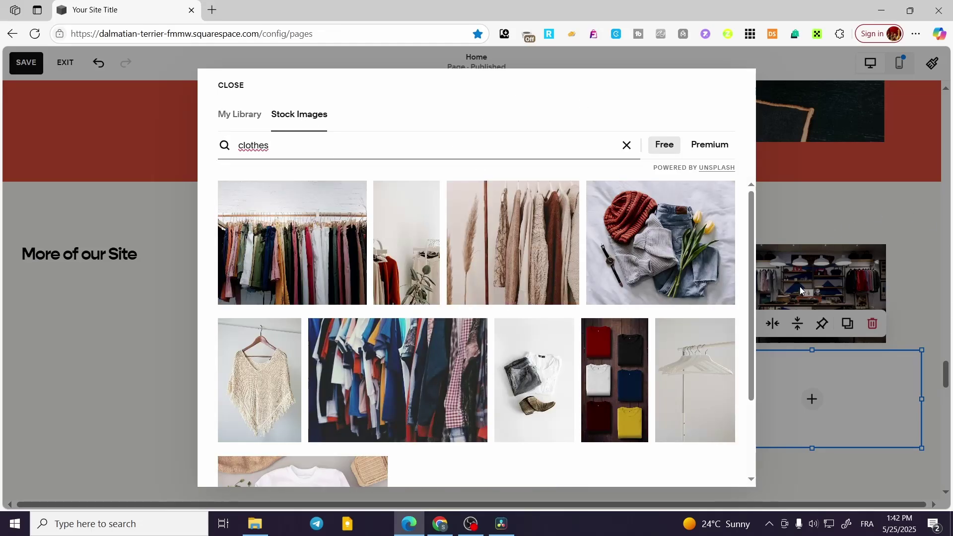
pyautogui.scroll(-4, 564, 374)
pyautogui.scroll(2, 564, 373)
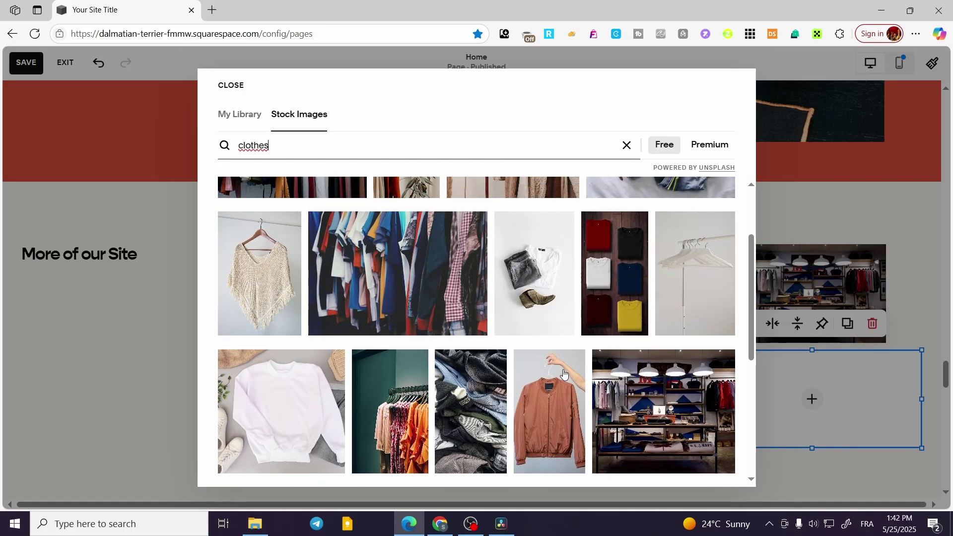
pyautogui.scroll(-3, 556, 372)
pyautogui.scroll(-4, 514, 356)
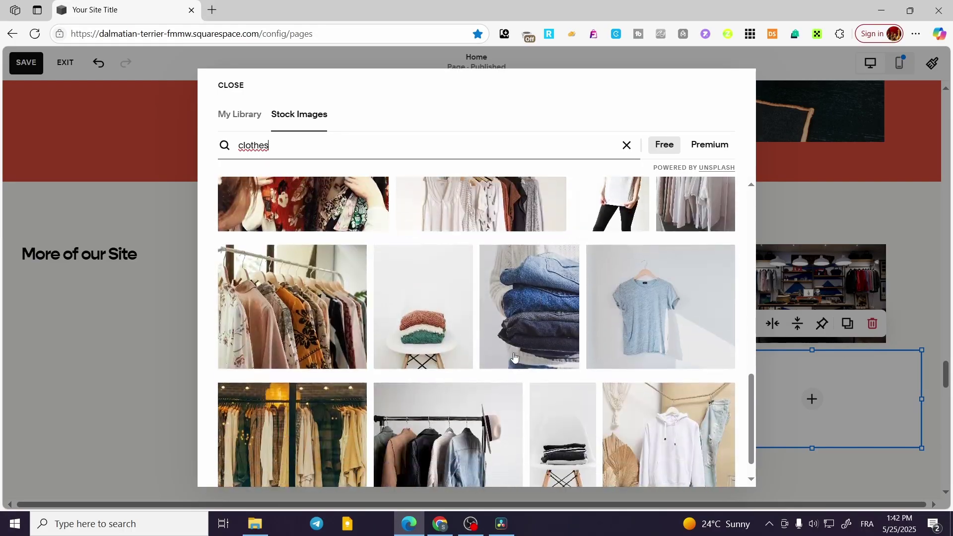
pyautogui.scroll(-2, 514, 355)
pyautogui.scroll(-4, 342, 371)
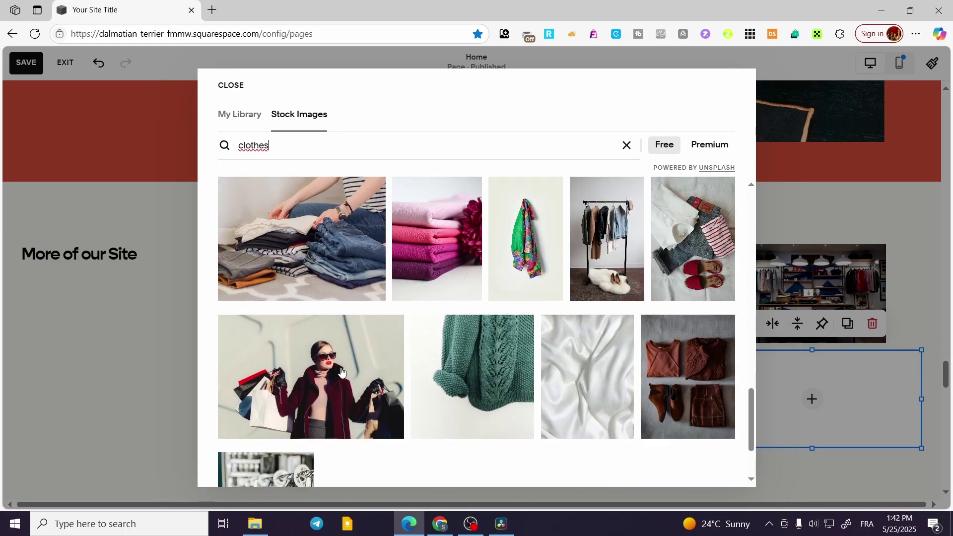
pyautogui.scroll(-3, 468, 425)
pyautogui.click(715, 209)
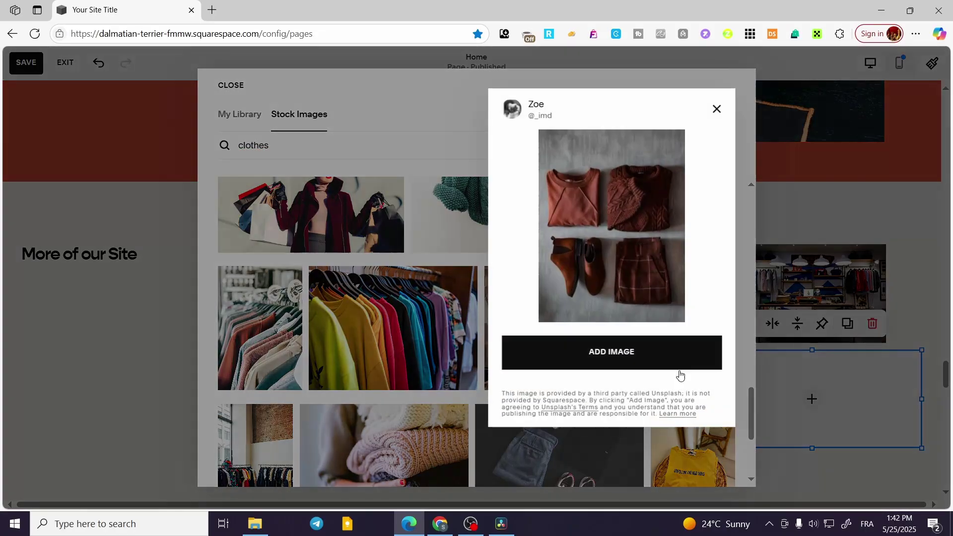
pyautogui.click(651, 358)
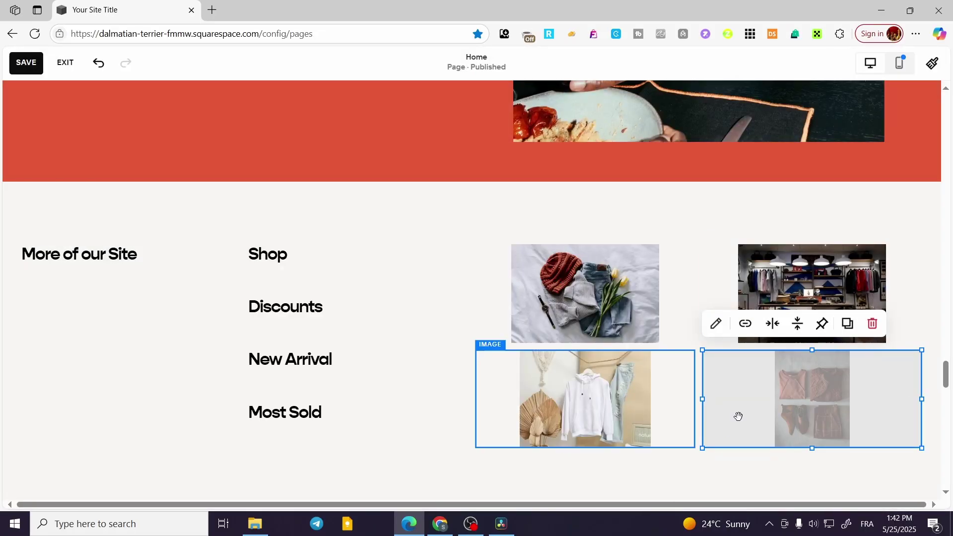
# Step: Set the upper-left knit hat and jeans image to Fill its block
pyautogui.click(599, 304)
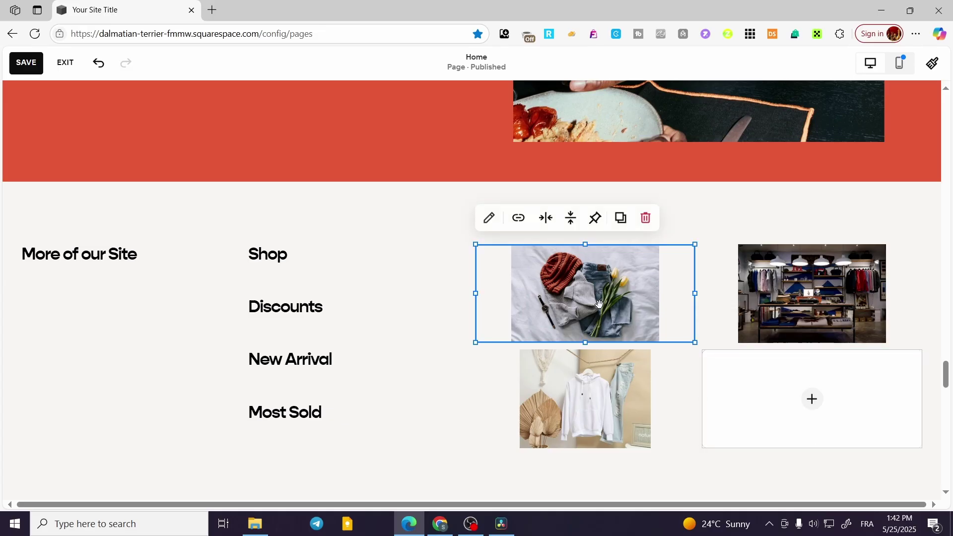
pyautogui.click(489, 220)
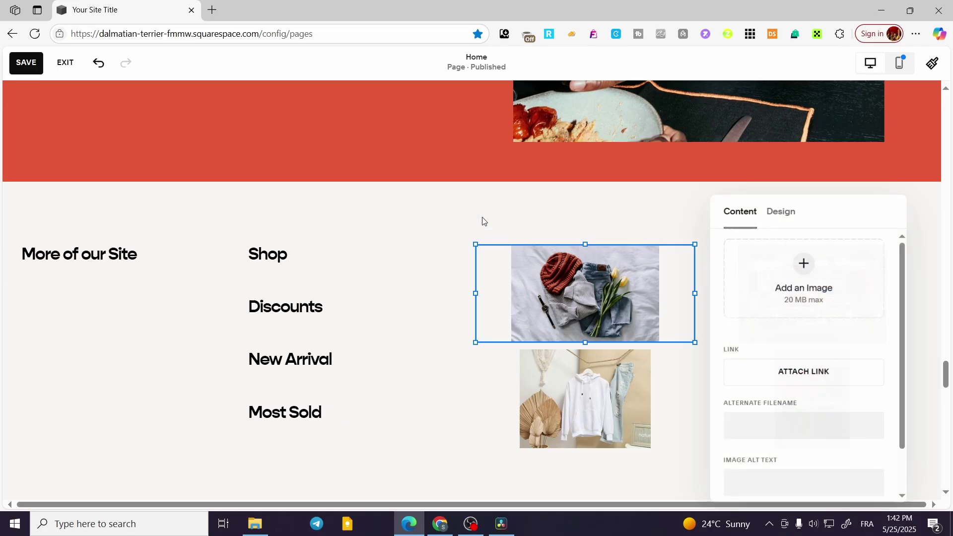
pyautogui.click(776, 217)
pyautogui.click(814, 258)
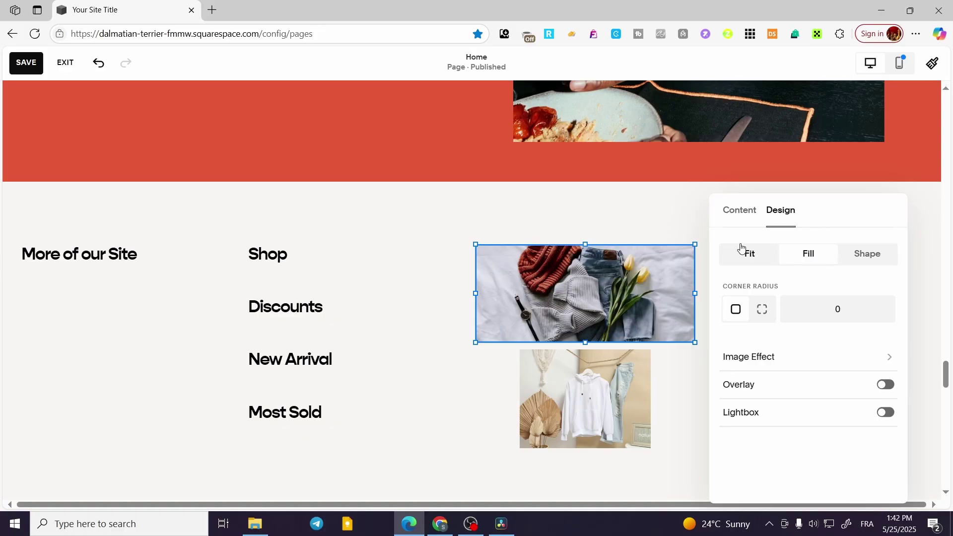
pyautogui.click(695, 229)
# Step: Set the upper-right clothing store image to Fill its block
pyautogui.click(764, 287)
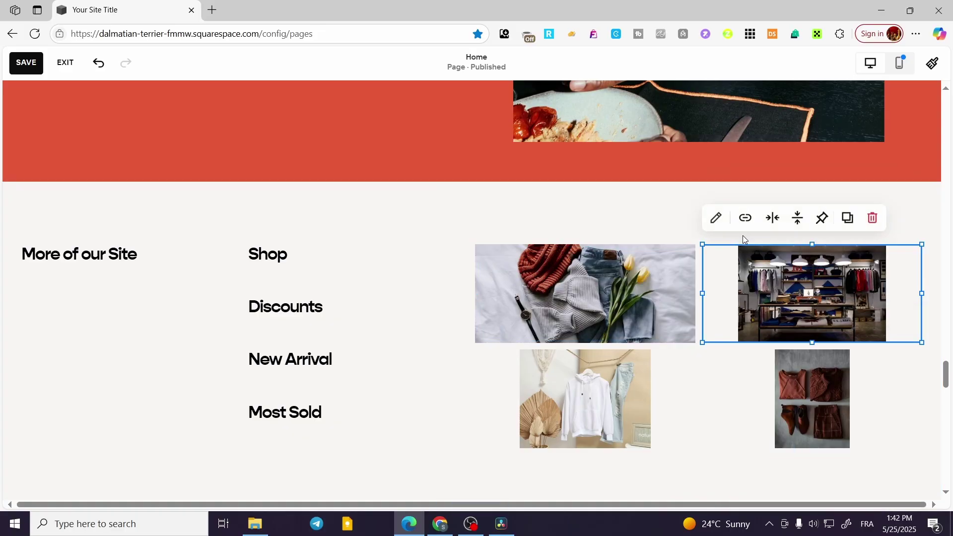
pyautogui.click(715, 219)
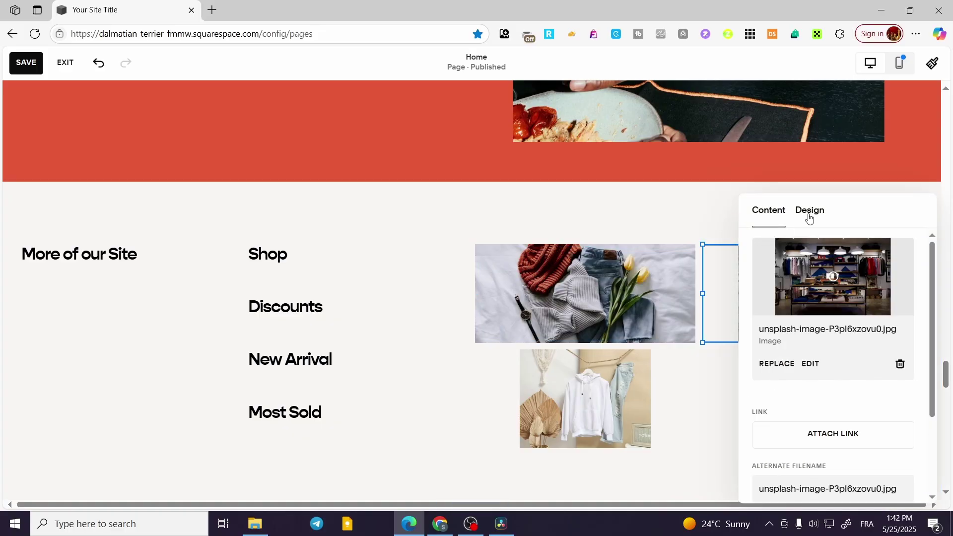
pyautogui.click(809, 213)
pyautogui.click(834, 255)
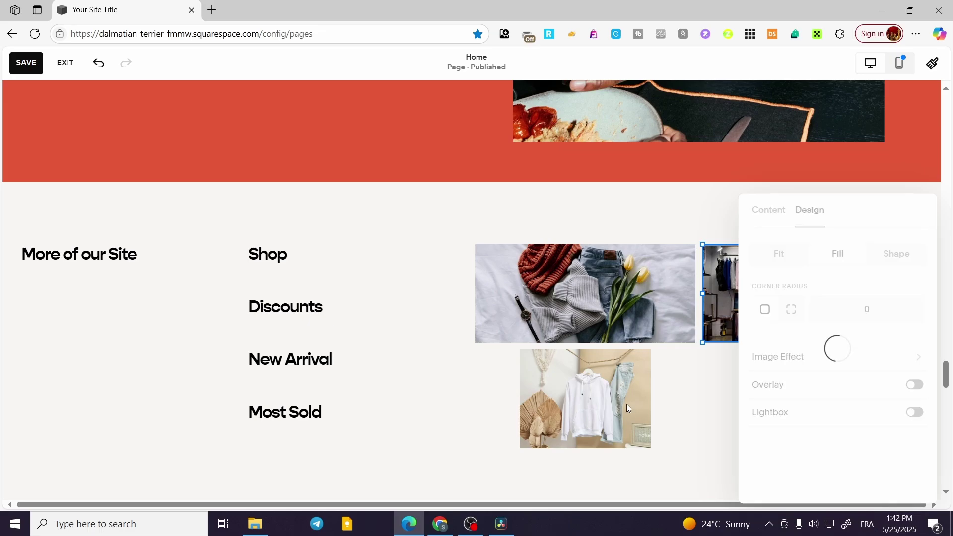
# Step: Set the lower-right image of folded rust-brown clothes to Fill its block
pyautogui.click(715, 358)
pyautogui.click(713, 330)
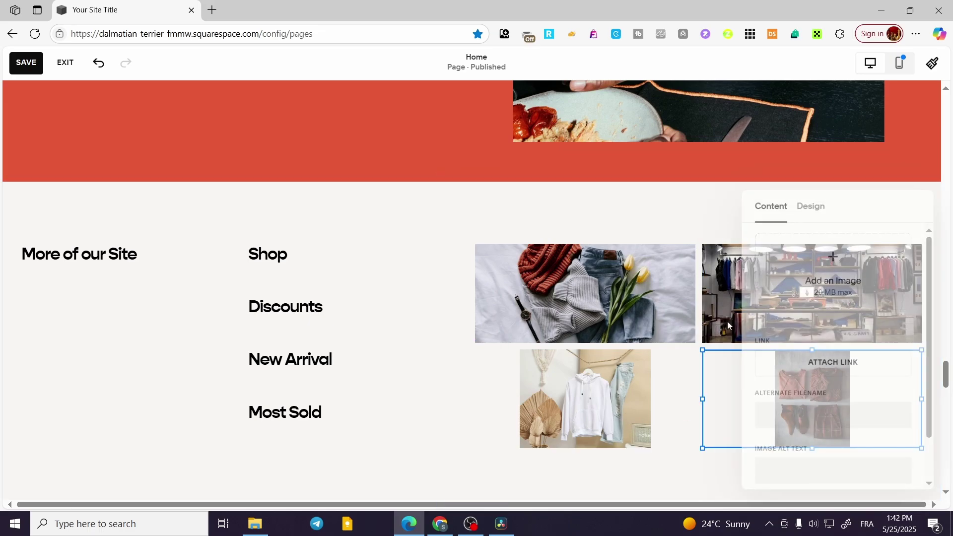
pyautogui.click(809, 213)
pyautogui.click(837, 246)
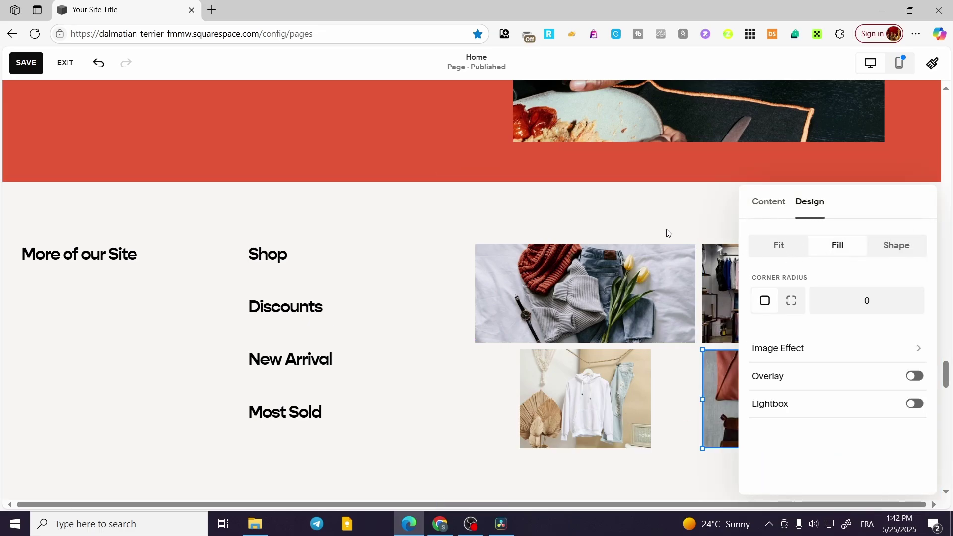
pyautogui.click(650, 219)
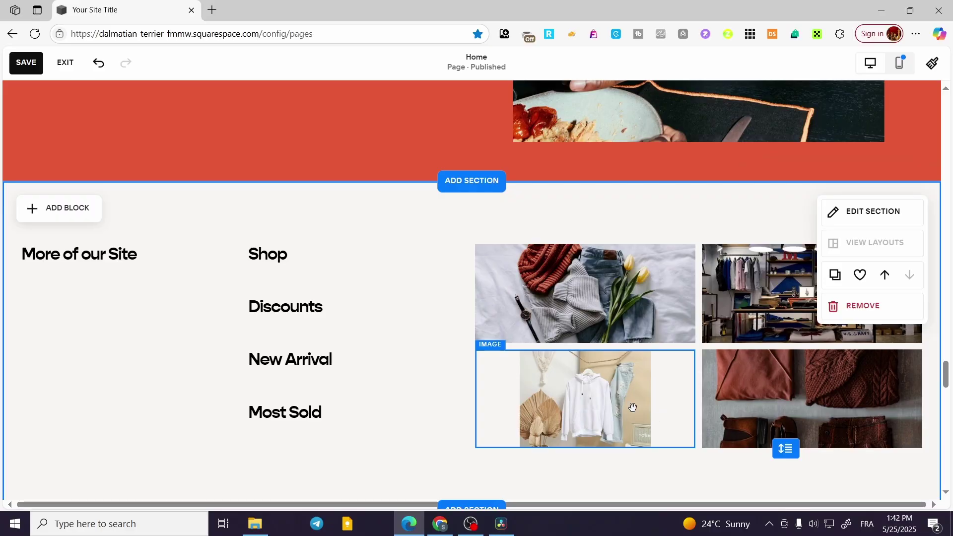
# Step: Set the lower-left white hoodie and jeans image to Fill its block
pyautogui.click(632, 408)
pyautogui.click(489, 323)
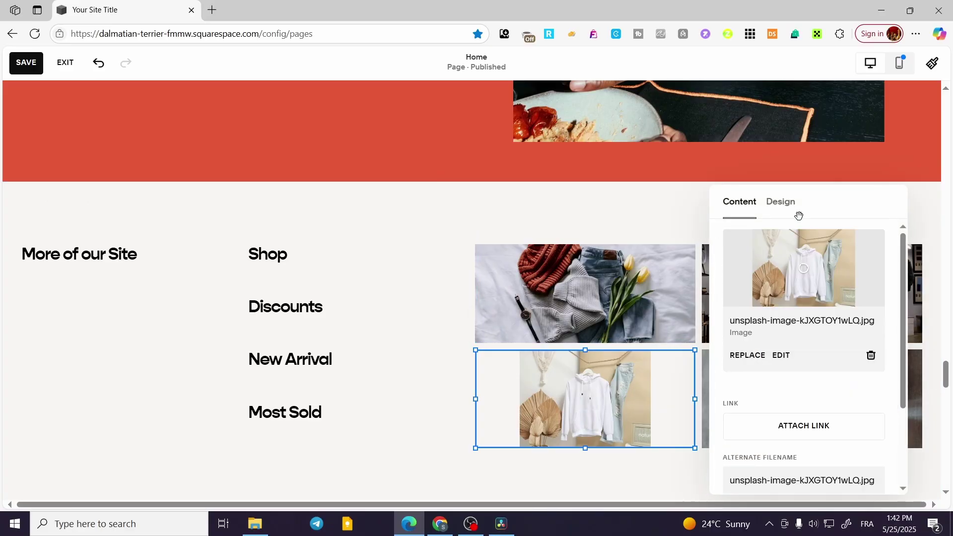
pyautogui.click(783, 203)
pyautogui.click(816, 243)
pyautogui.click(484, 228)
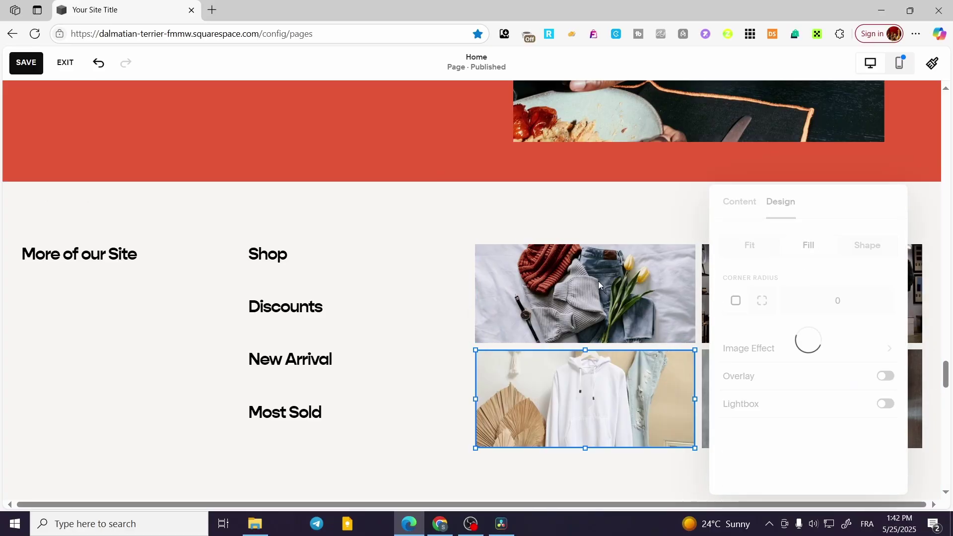
# Step: Replace the lower-right image with the stock photo of green T-shirts on wooden hangers, found by searching for "Clothes"
pyautogui.click(856, 393)
pyautogui.doubleClick(855, 392)
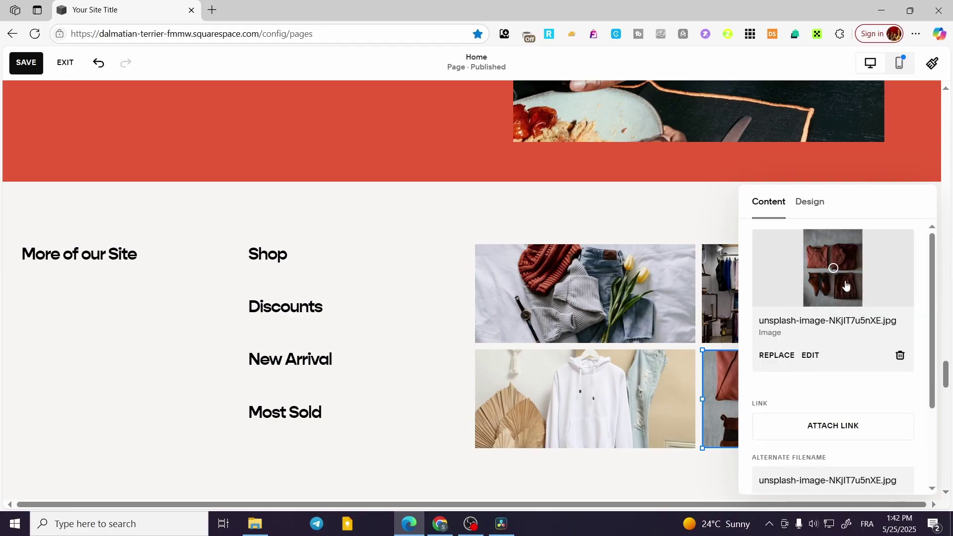
pyautogui.click(786, 356)
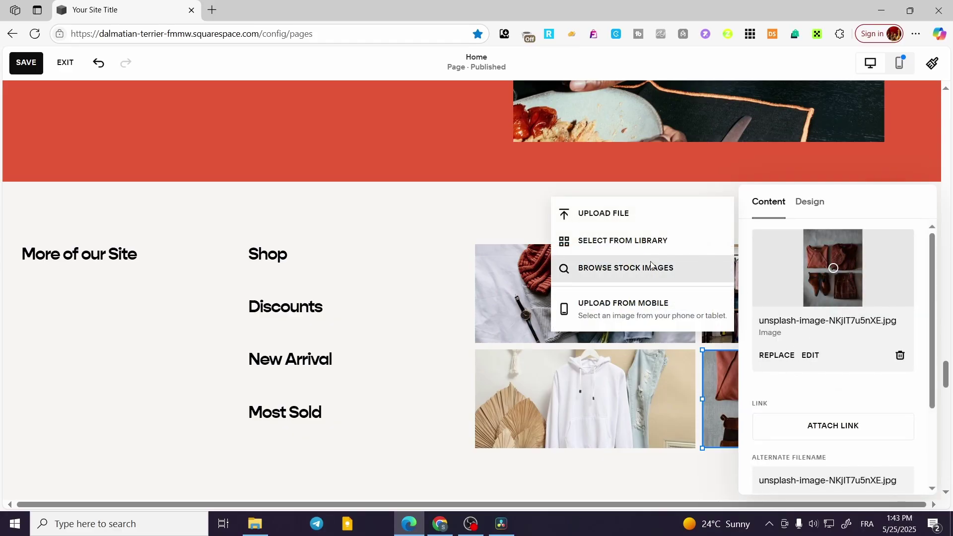
pyautogui.click(636, 240)
pyautogui.click(327, 118)
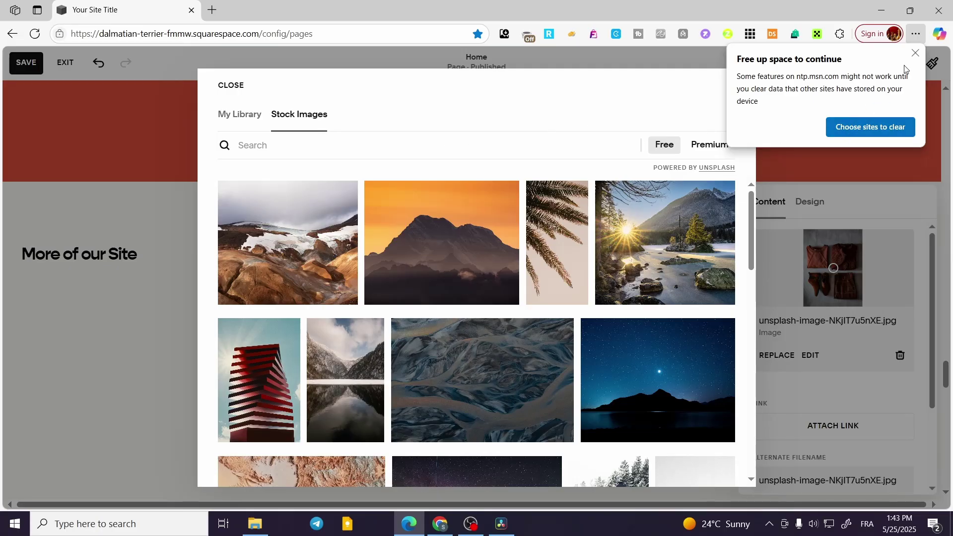
pyautogui.click(916, 53)
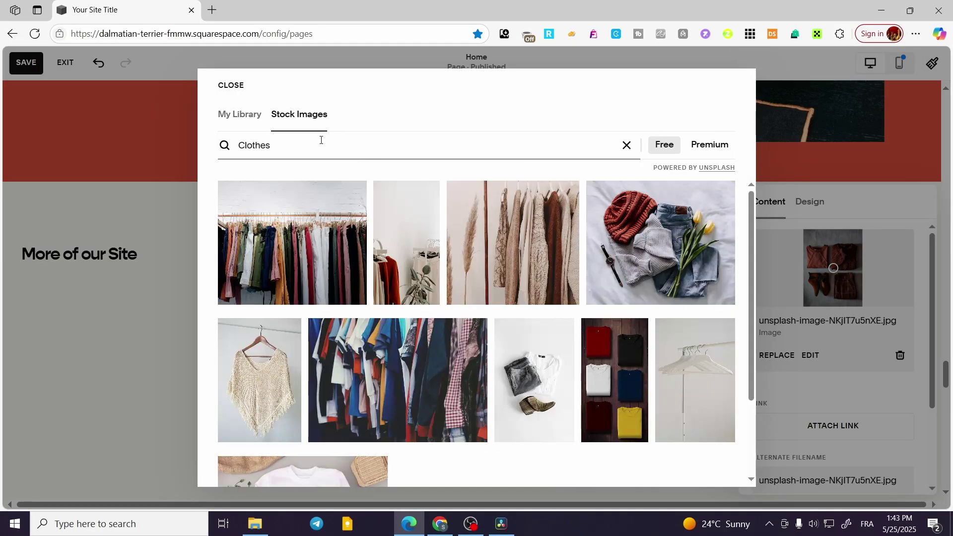
pyautogui.scroll(-10, 344, 312)
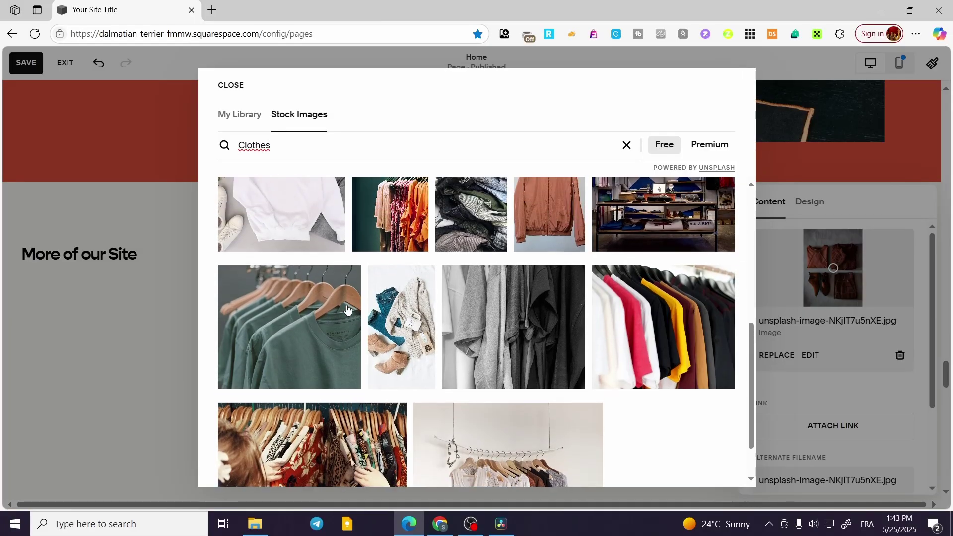
pyautogui.click(314, 298)
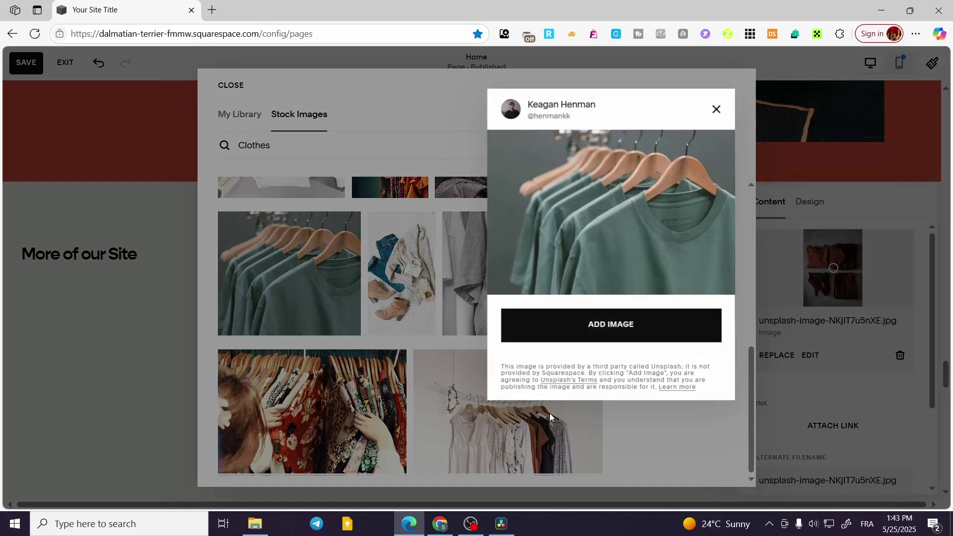
pyautogui.click(634, 326)
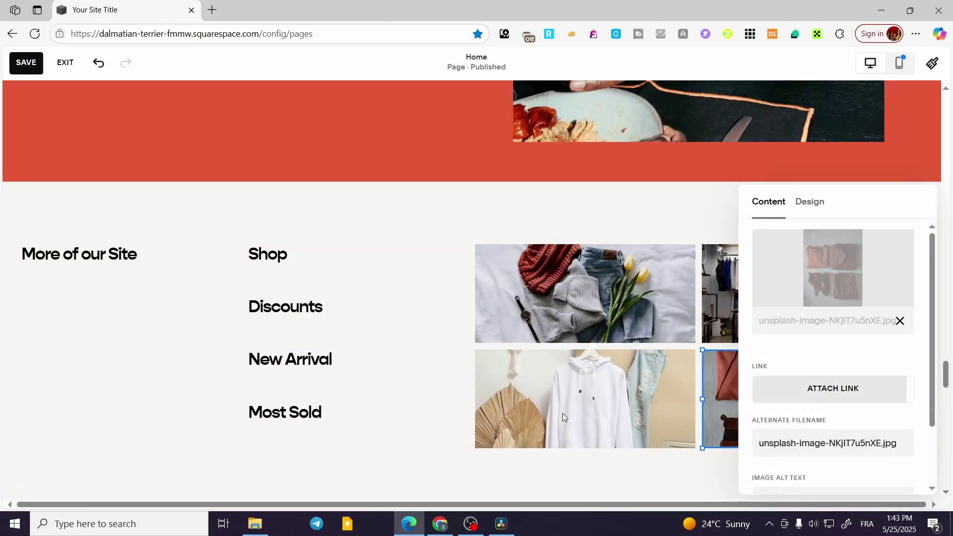
pyautogui.click(439, 349)
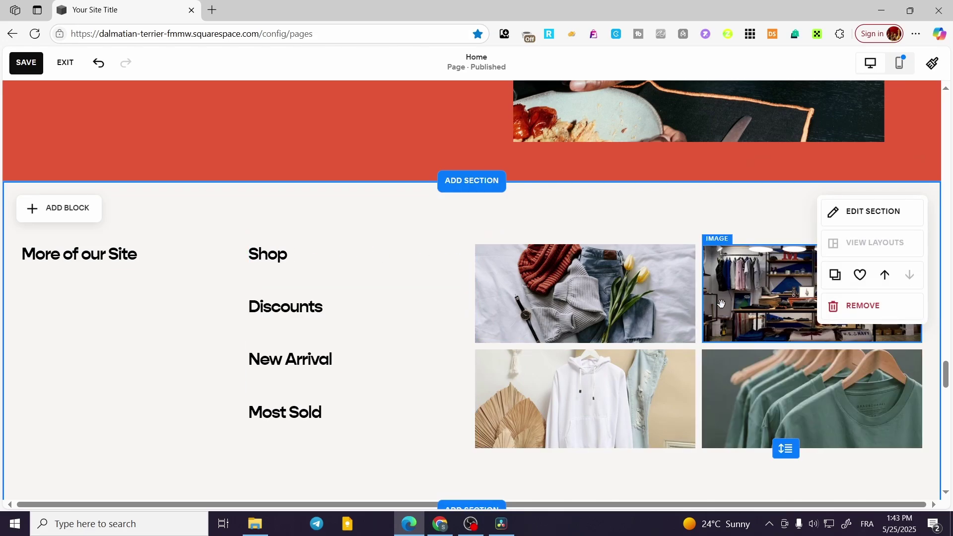
# Step: Link the "Shop" title text to the Shop page (/shop)
pyautogui.click(616, 273)
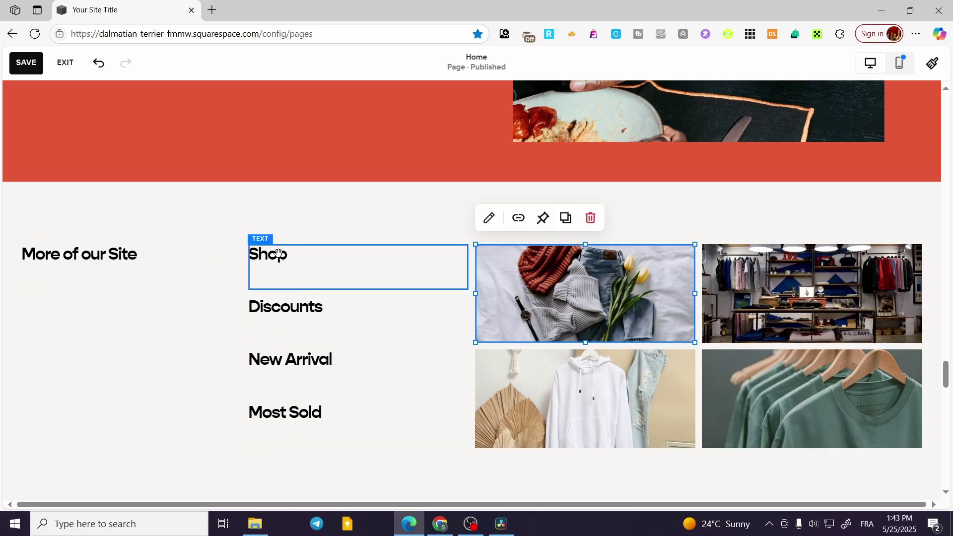
pyautogui.click(302, 251)
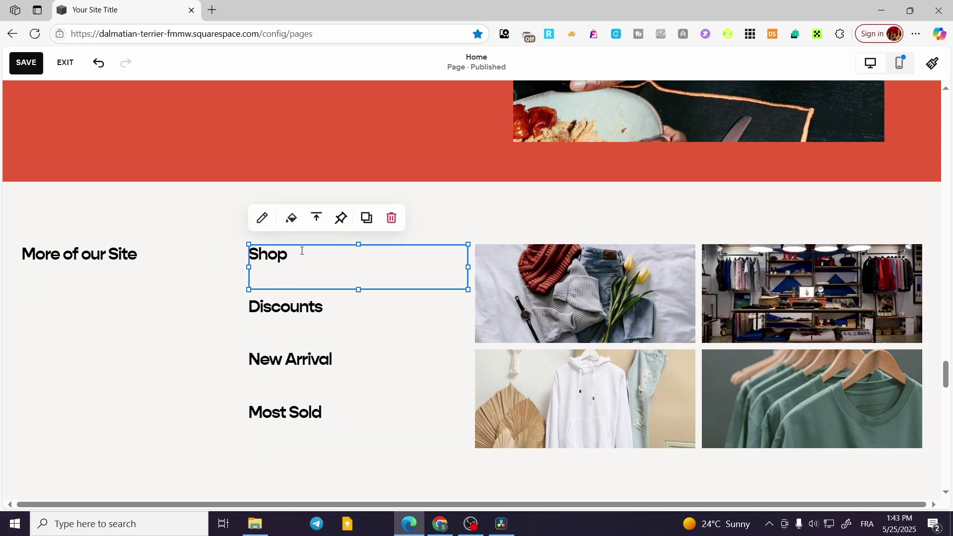
pyautogui.click(262, 217)
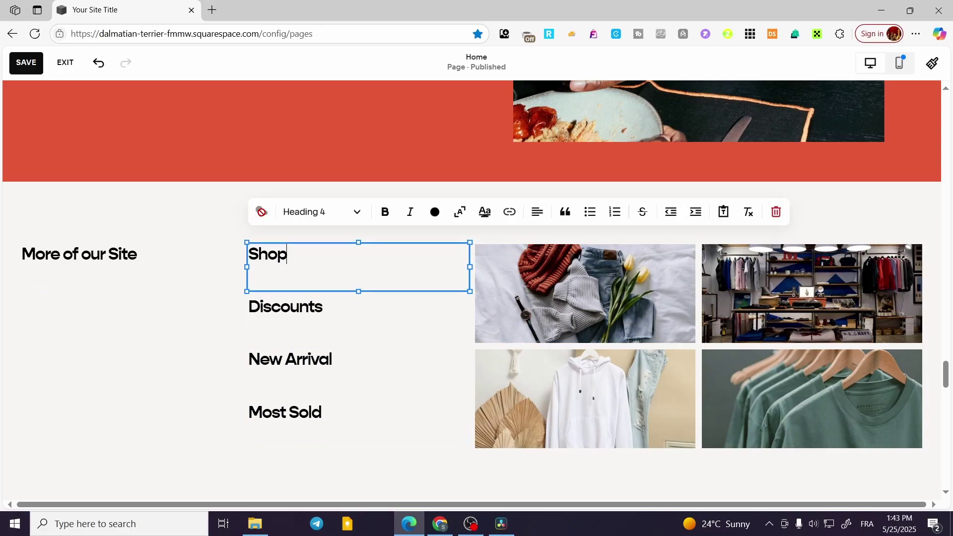
pyautogui.click(512, 218)
pyautogui.click(283, 265)
pyautogui.doubleClick(286, 255)
pyautogui.click(510, 212)
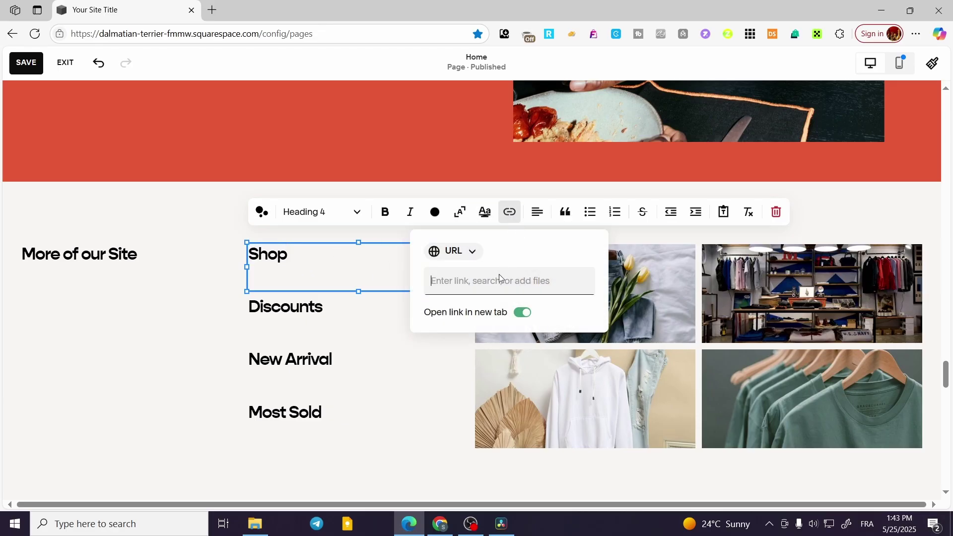
pyautogui.click(499, 279)
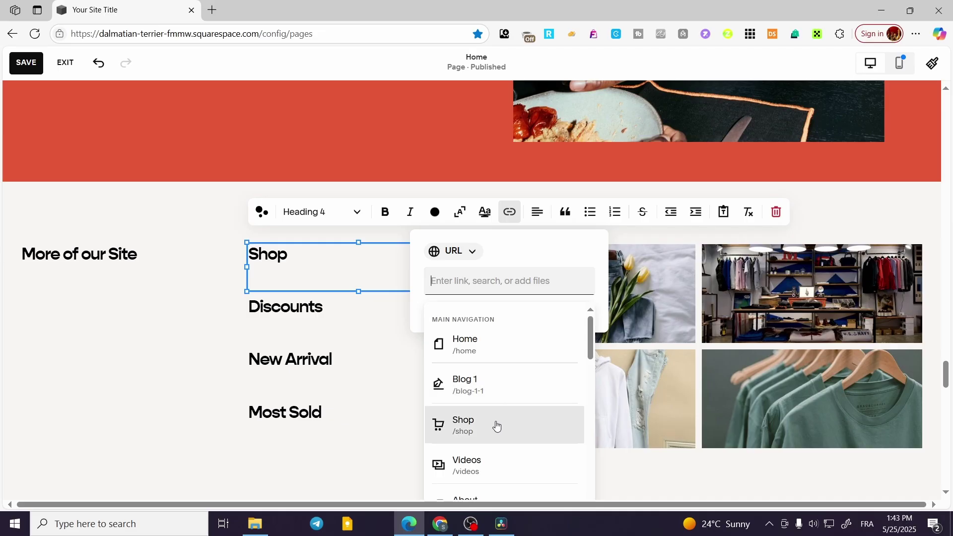
pyautogui.click(496, 425)
pyautogui.click(215, 338)
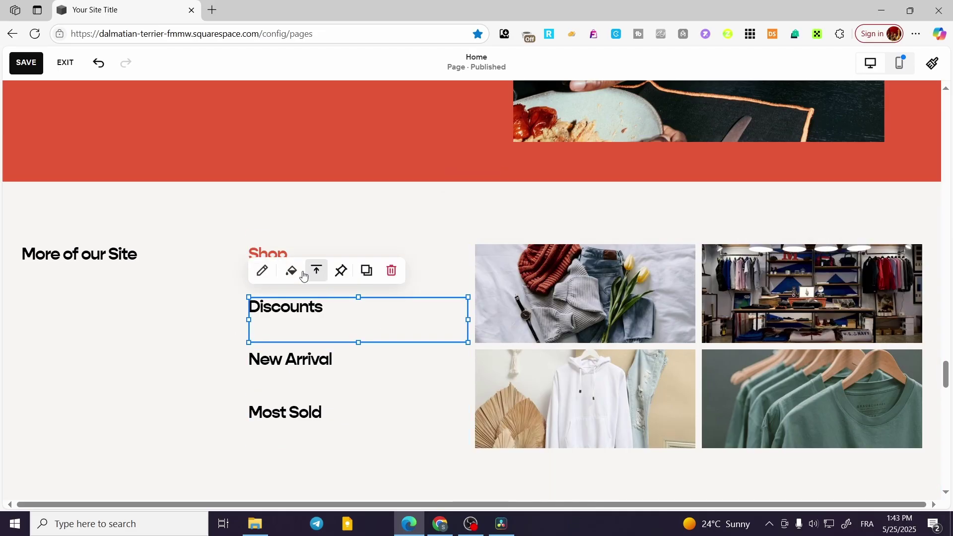
# Step: Link the "Discounts" title text to the About page (/about)
pyautogui.click(264, 270)
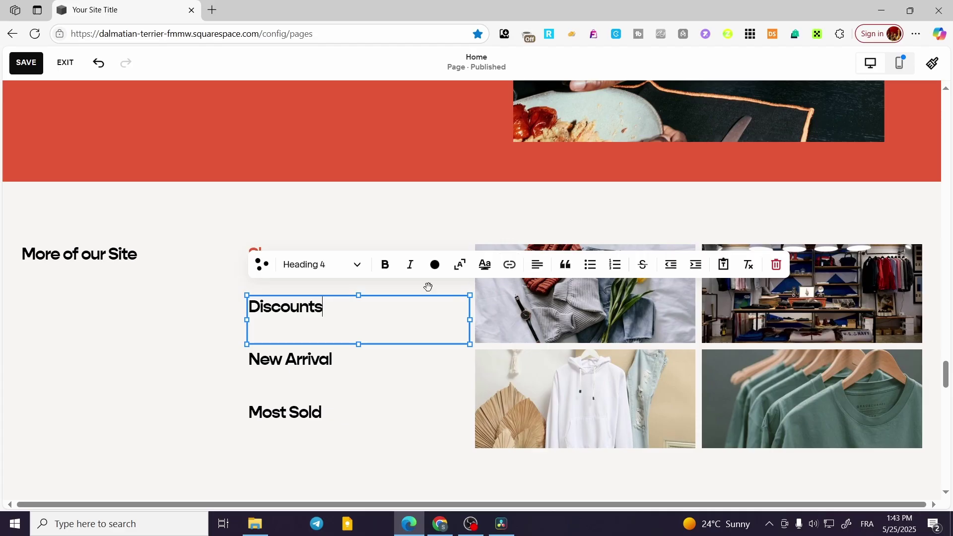
pyautogui.doubleClick(367, 304)
pyautogui.click(509, 265)
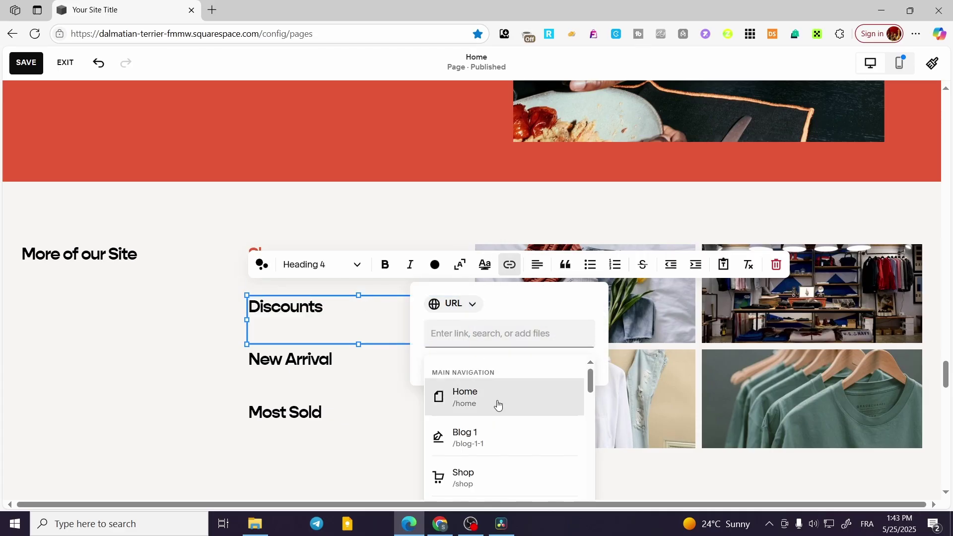
pyautogui.scroll(-1, 496, 402)
pyautogui.scroll(-1, 530, 471)
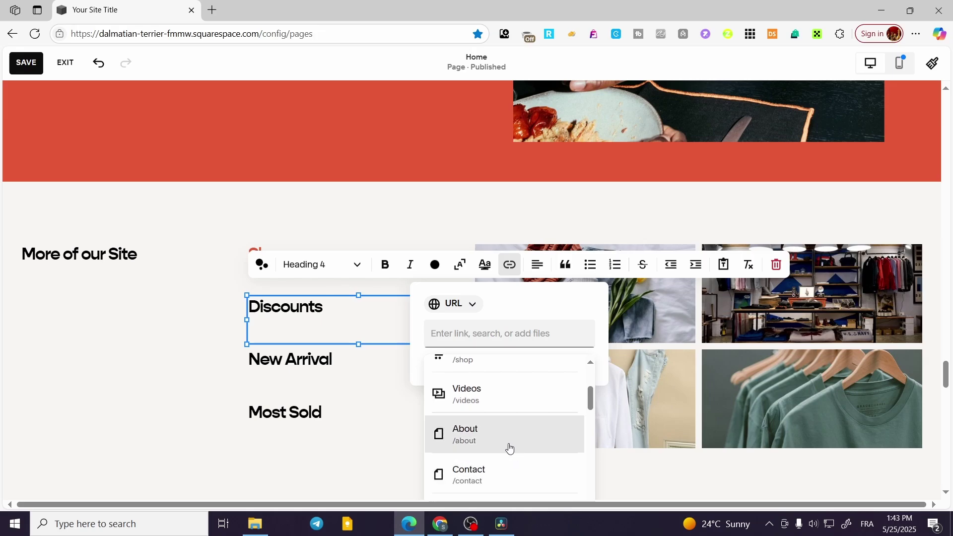
pyautogui.click(509, 446)
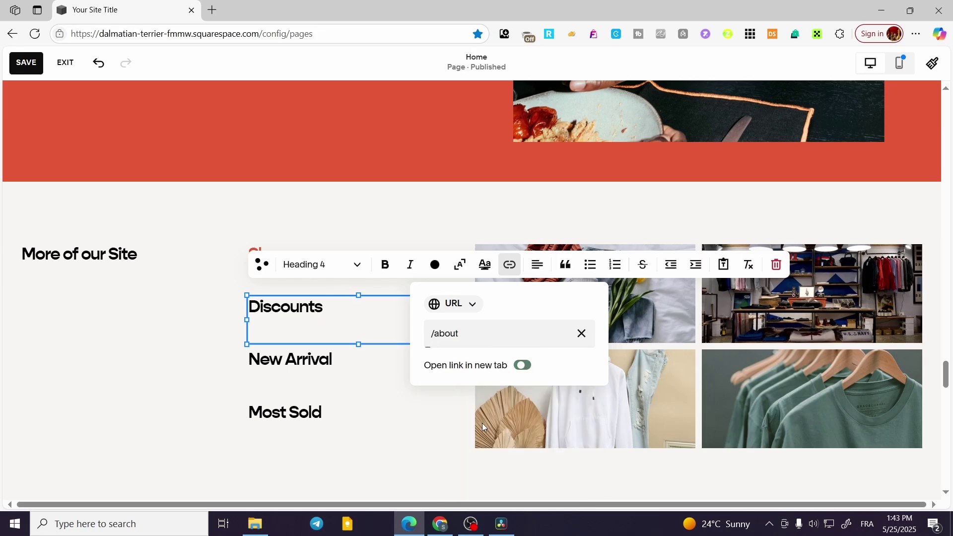
pyautogui.click(182, 375)
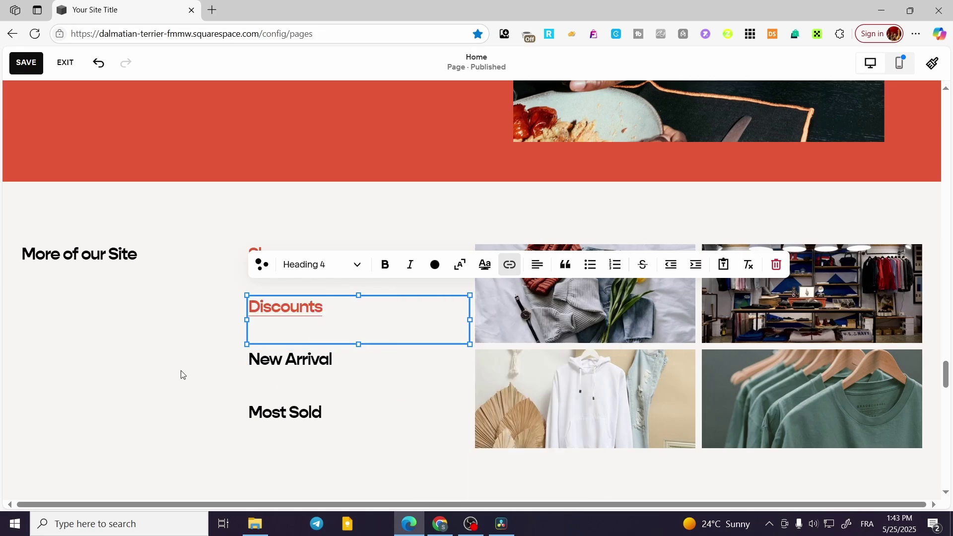
# Step: Link the "New Arrival" title text to the Home page (/home)
pyautogui.click(349, 356)
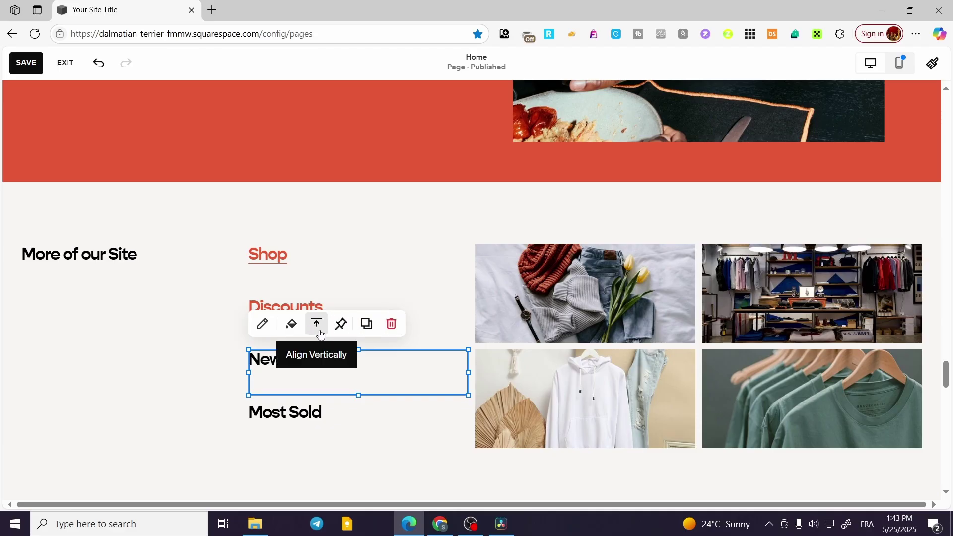
pyautogui.click(259, 328)
pyautogui.tripleClick(357, 366)
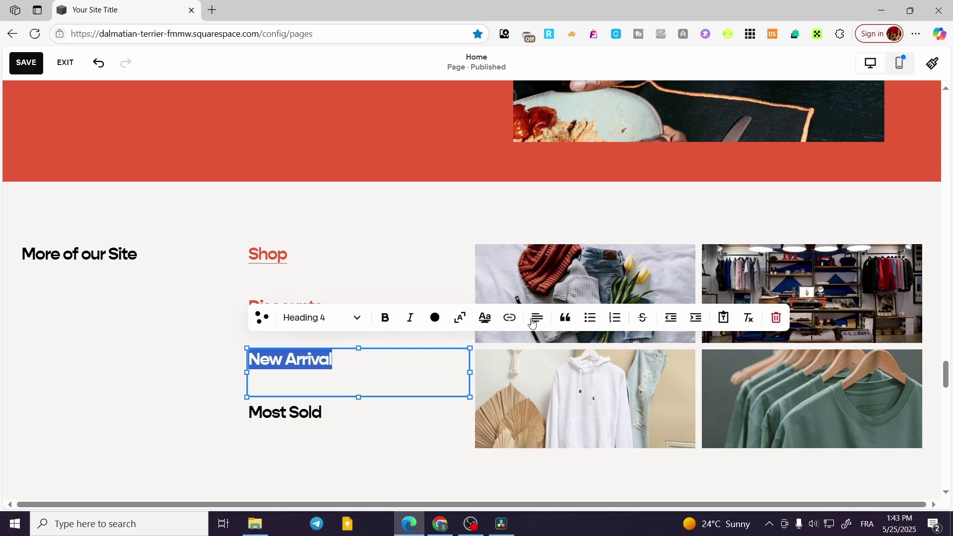
pyautogui.click(509, 318)
pyautogui.scroll(-3, 466, 372)
pyautogui.click(478, 212)
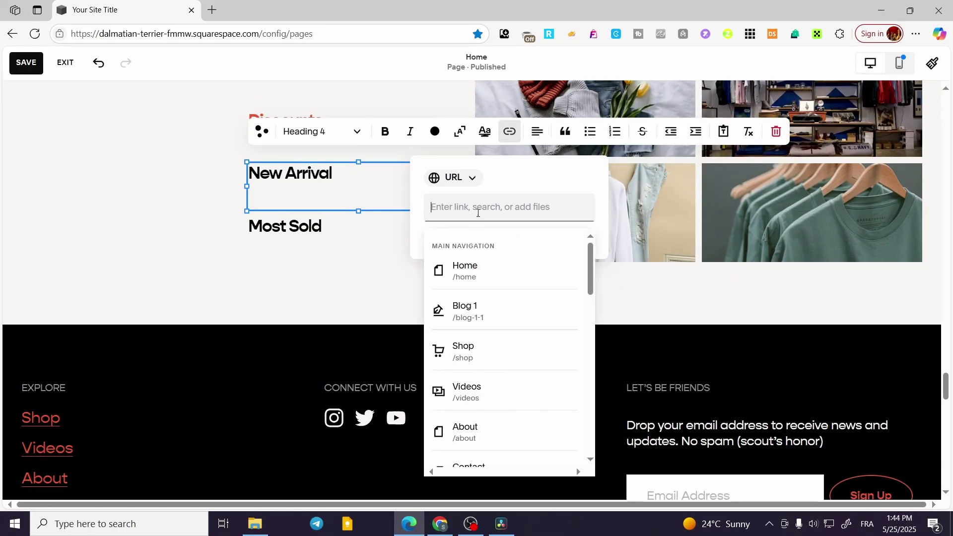
pyautogui.click(502, 268)
pyautogui.click(250, 301)
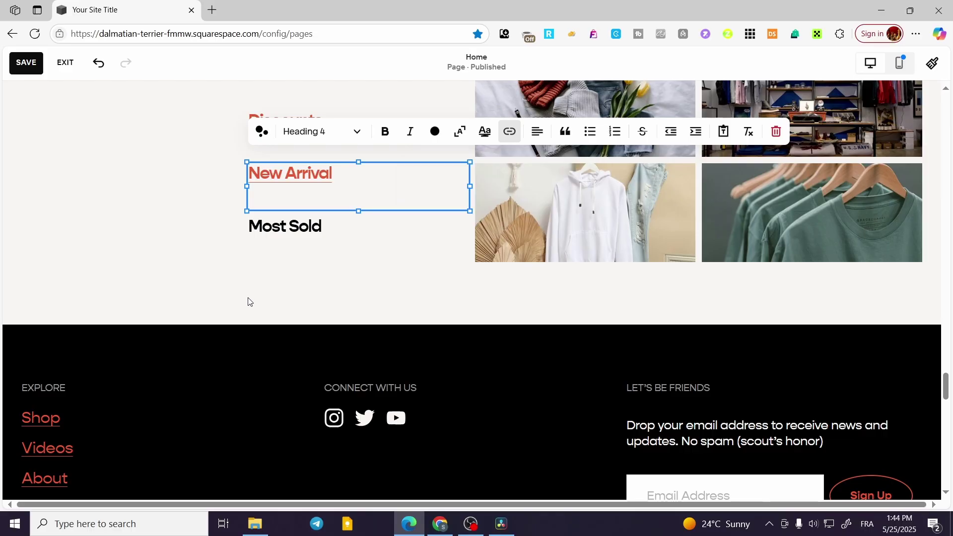
# Step: Link the "Most Sold" title text to one of the site's existing pages
pyautogui.click(326, 222)
pyautogui.scroll(2, 326, 222)
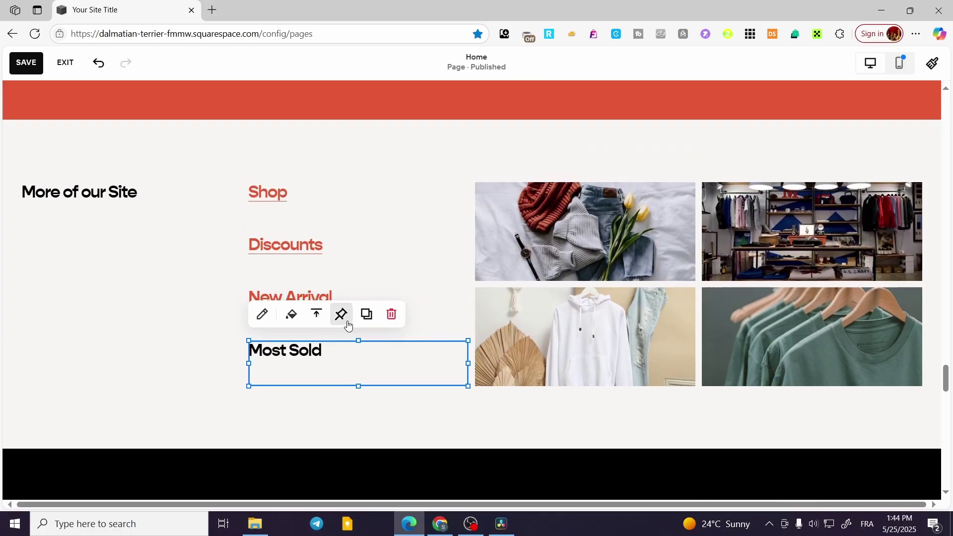
pyautogui.click(262, 314)
pyautogui.hotkey('ctrl', 'a')
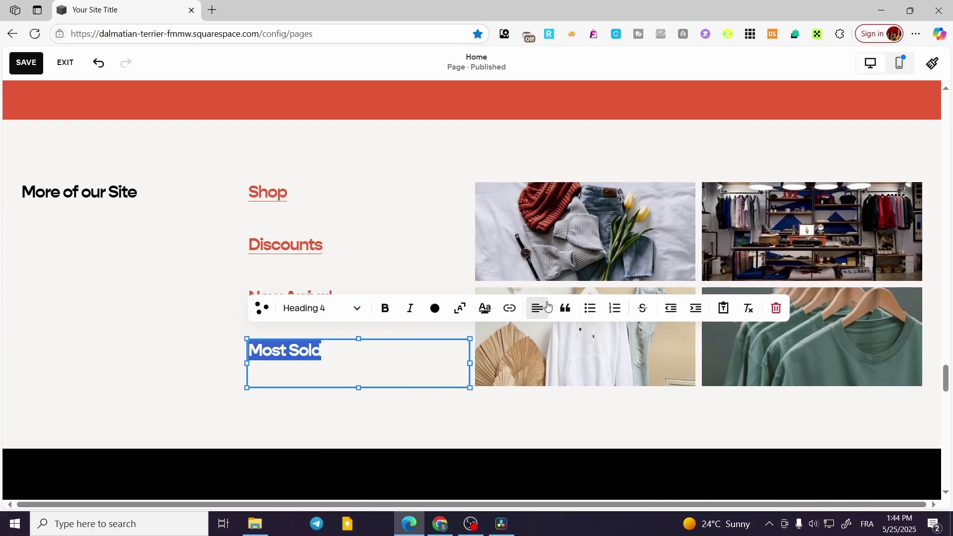
pyautogui.click(509, 308)
pyautogui.click(513, 370)
pyautogui.scroll(-4, 518, 427)
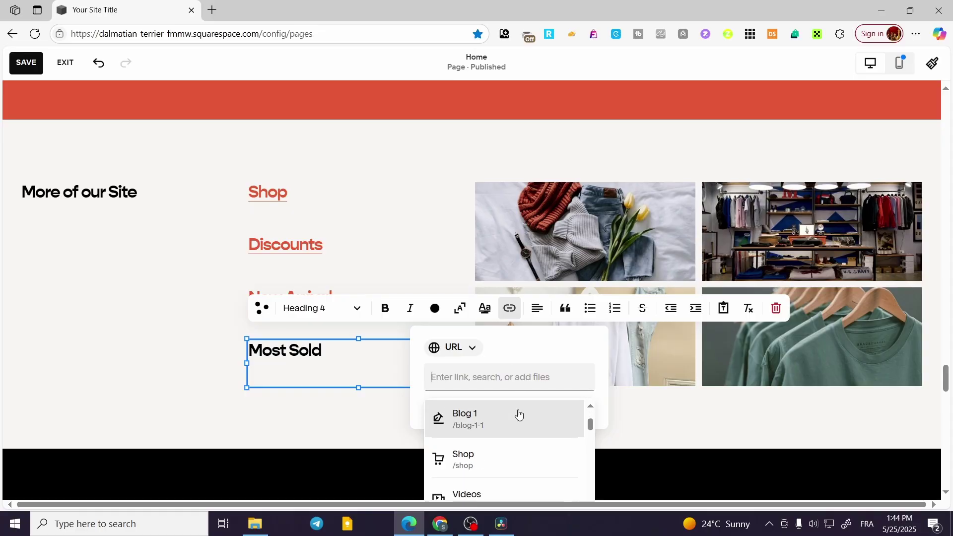
pyautogui.click(500, 484)
pyautogui.click(188, 373)
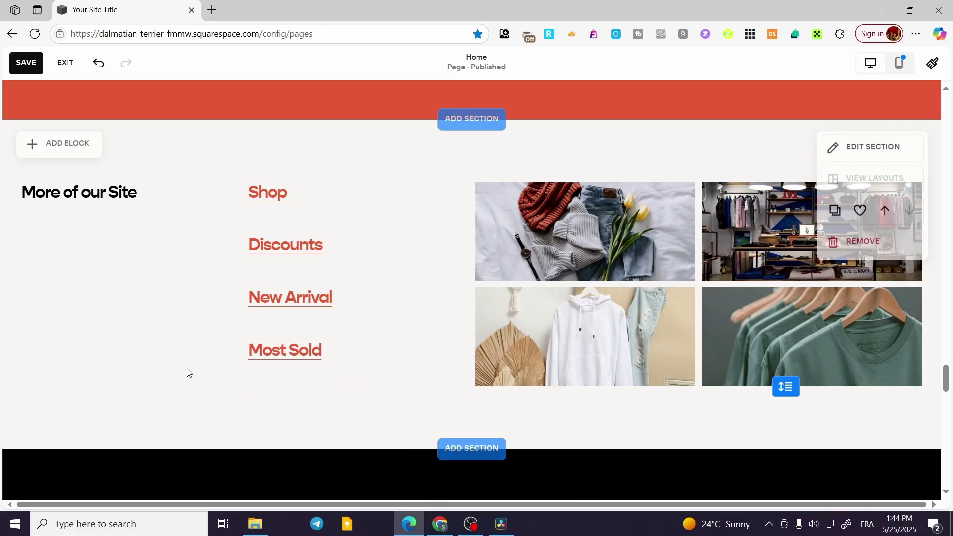
# Step: Link the image of the folded sweaters, jeans and tulips to the "flagship phones 2025" blog category
pyautogui.click(537, 197)
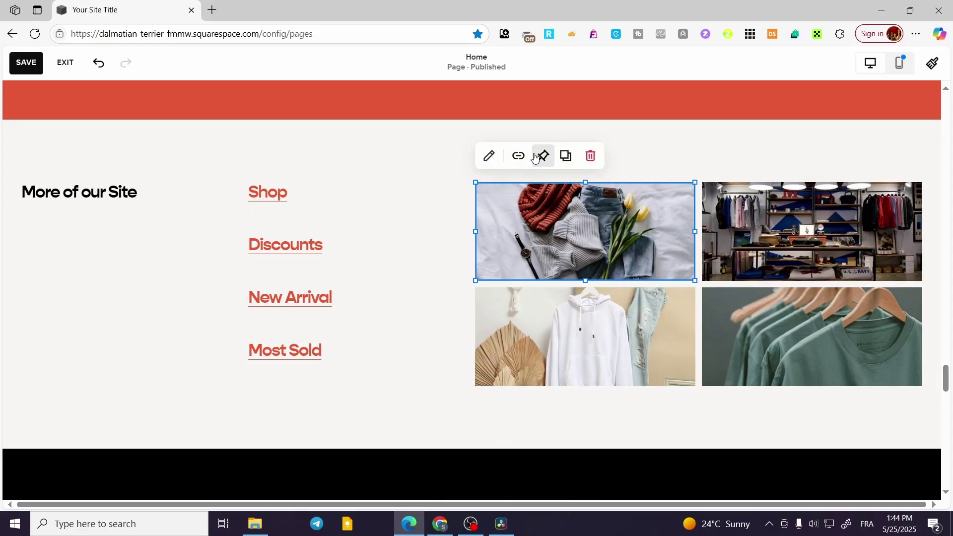
pyautogui.click(518, 156)
pyautogui.click(494, 223)
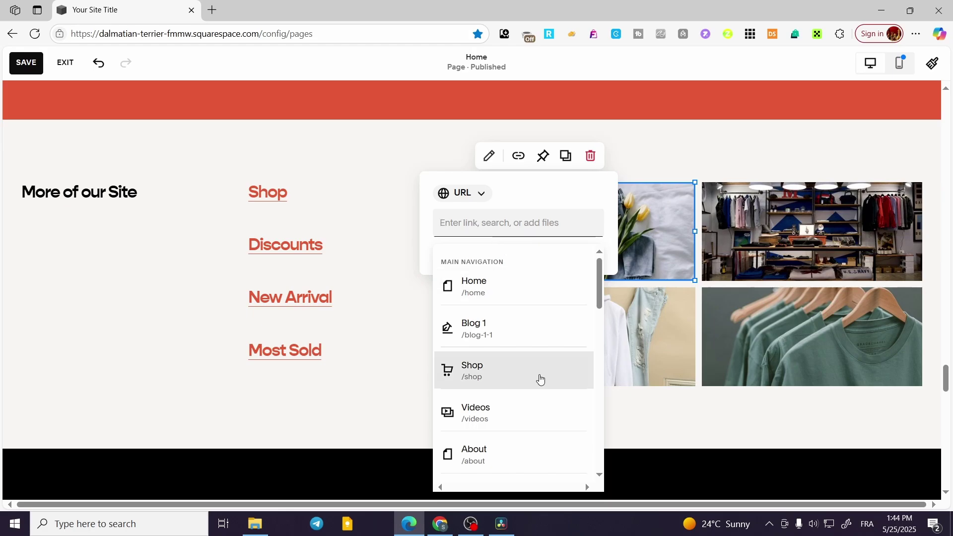
pyautogui.scroll(-4, 540, 382)
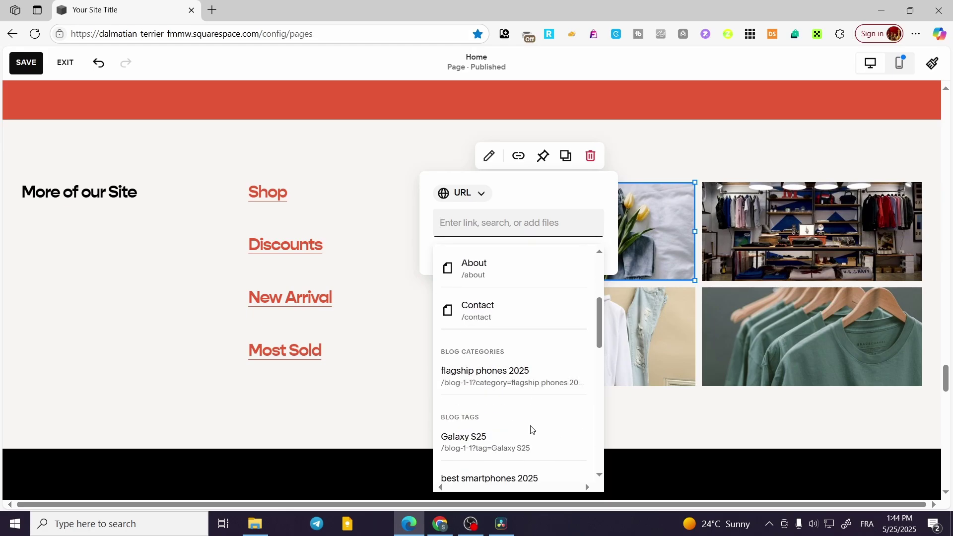
pyautogui.click(529, 376)
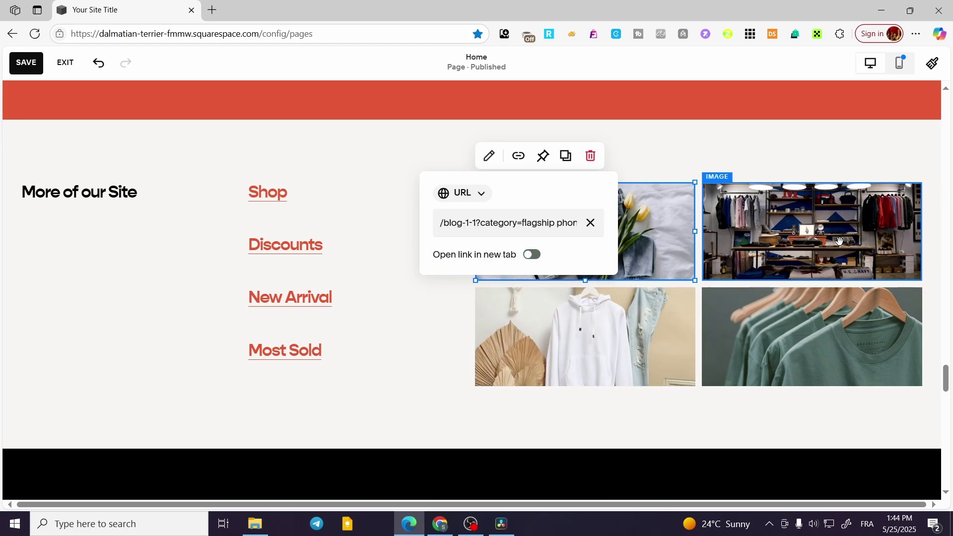
pyautogui.click(795, 233)
pyautogui.click(718, 157)
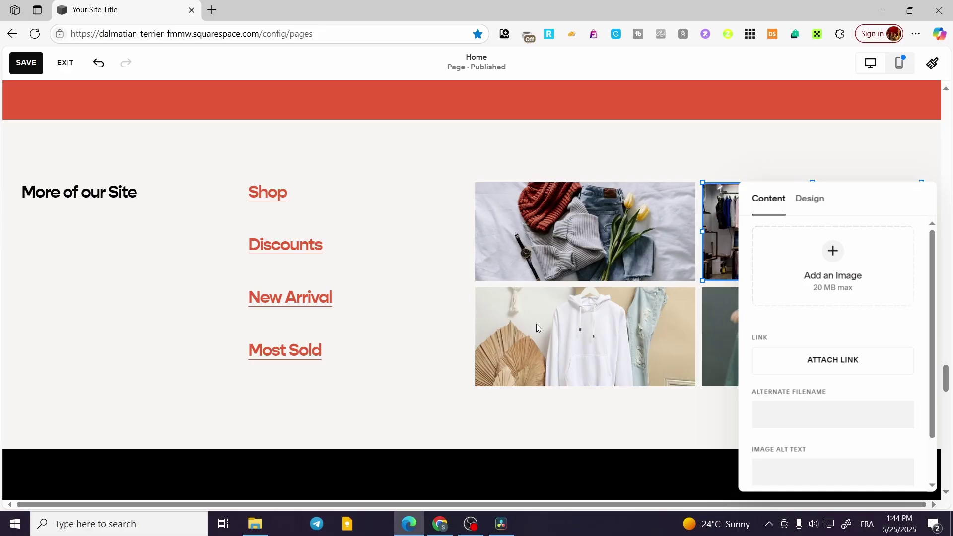
pyautogui.click(537, 142)
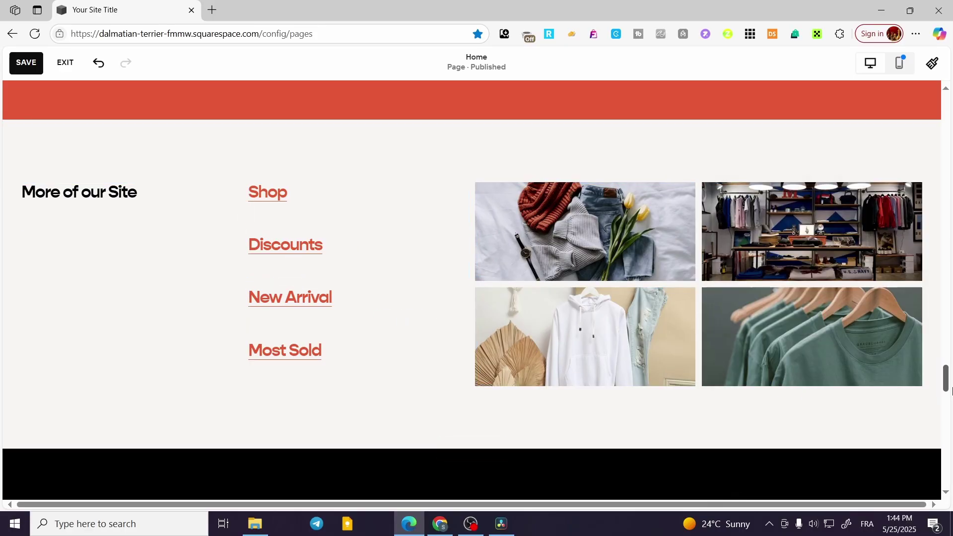
pyautogui.click(752, 34)
pyautogui.click(752, 35)
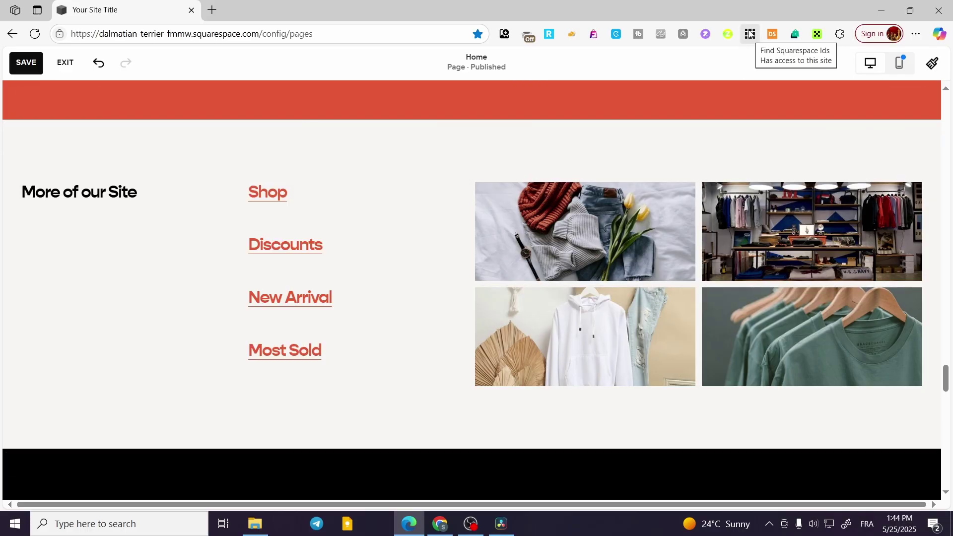
# Step: Search Google for "find squarespace ids" in a new browser tab
pyautogui.click(212, 10)
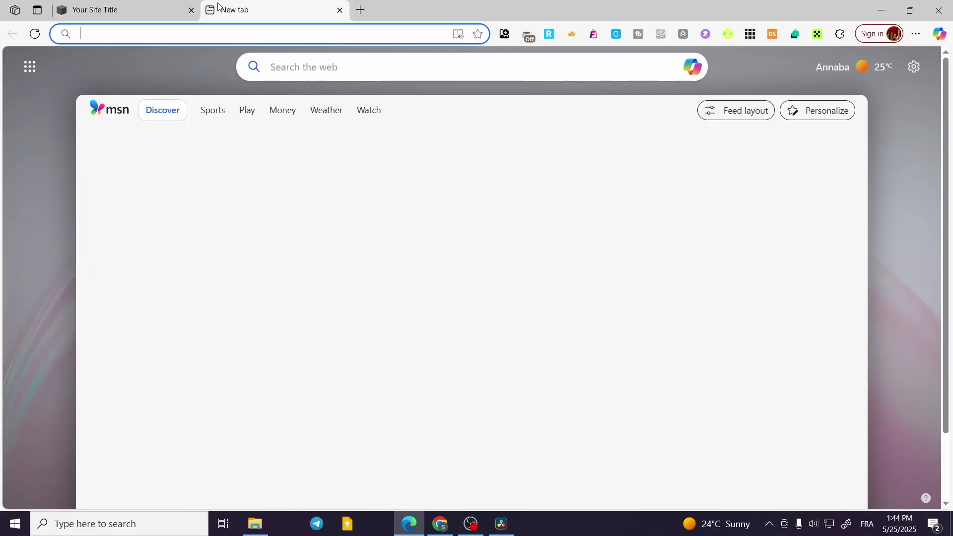
pyautogui.write('google')
pyautogui.press('Return')
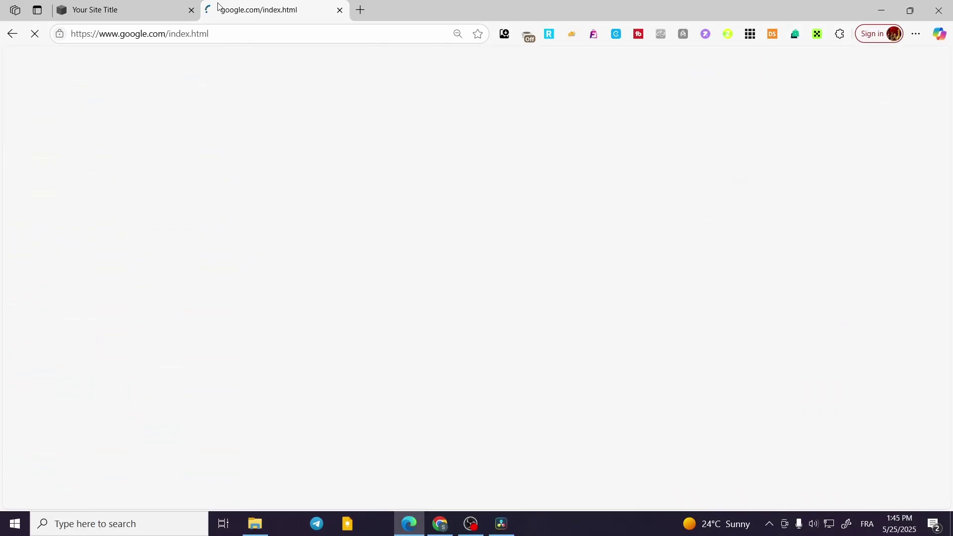
pyautogui.write('find q')
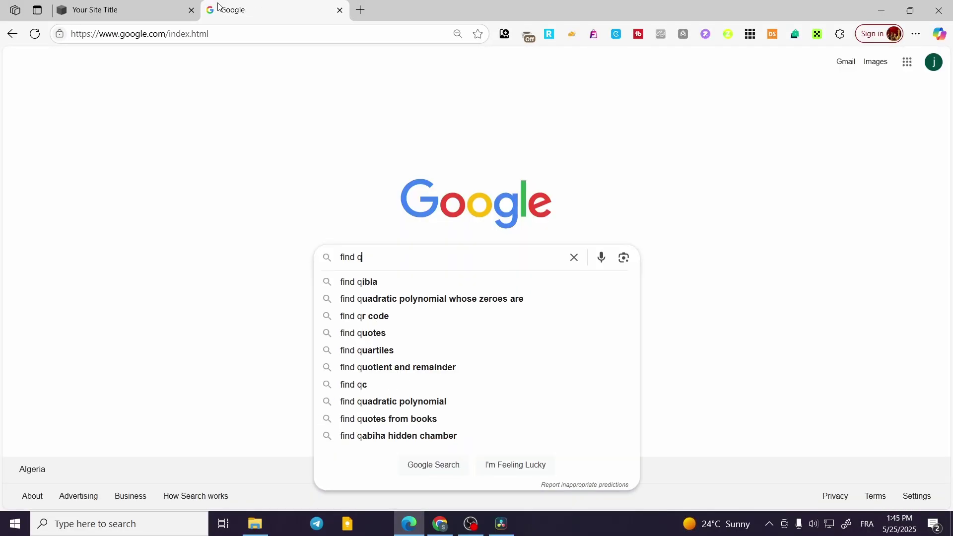
pyautogui.press('BackSpace')
pyautogui.write('sqa')
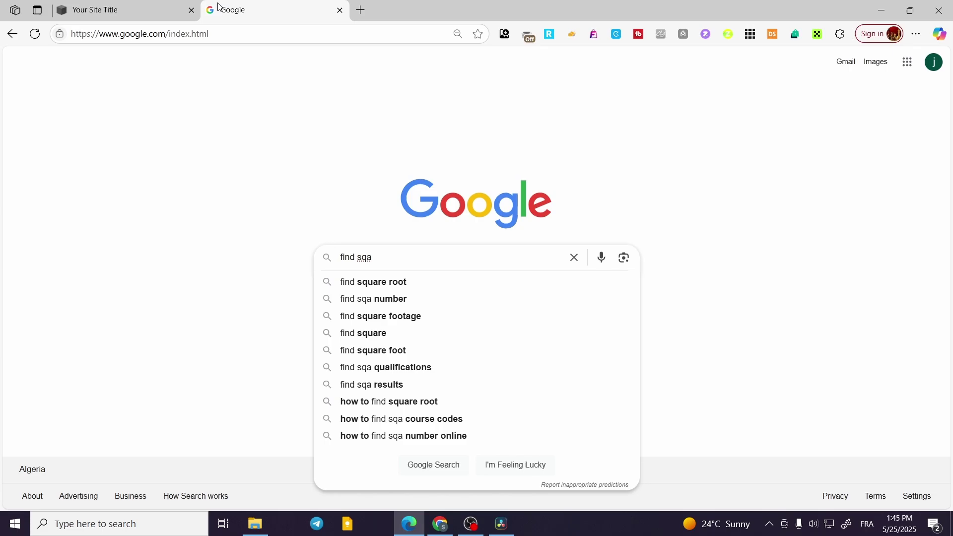
pyautogui.press('BackSpace')
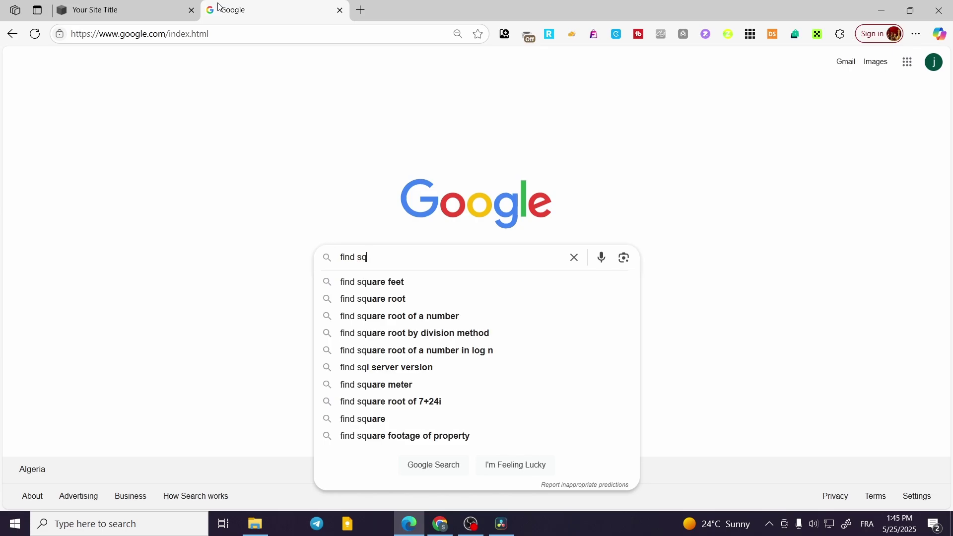
pyautogui.write('uarespac')
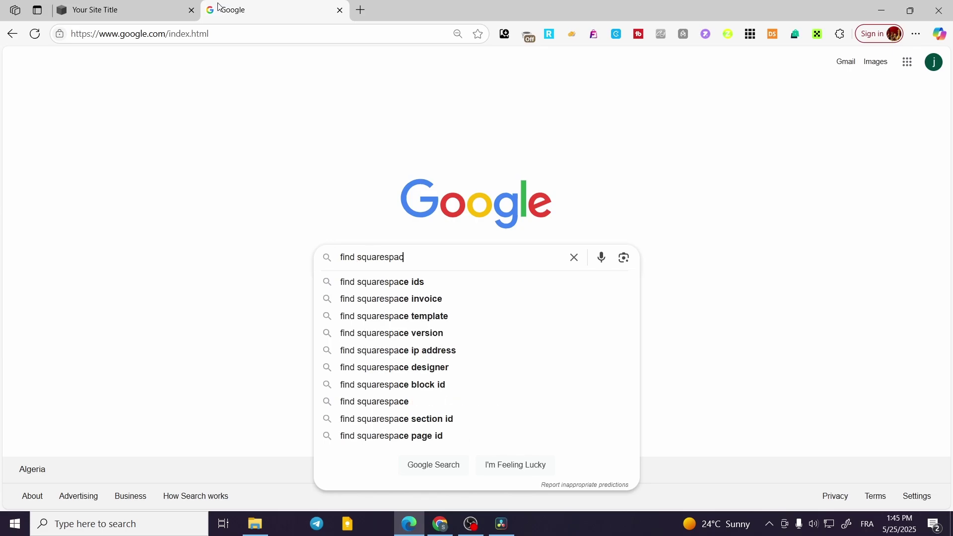
pyautogui.write('e ids')
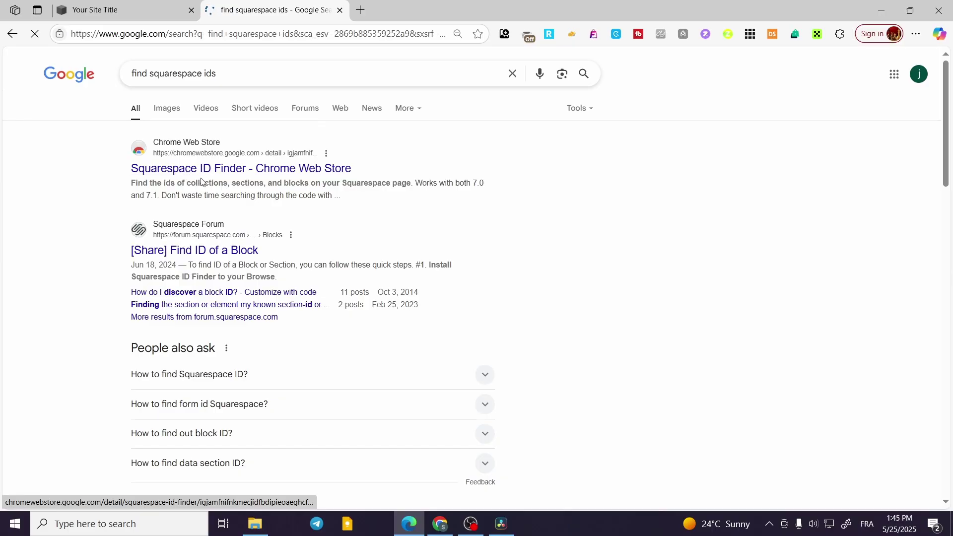
# Step: View the Squarespace ID Finder extension's Chrome Web Store page, and close its tab to return to the site editor
pyautogui.hotkey('ctrl', '+')
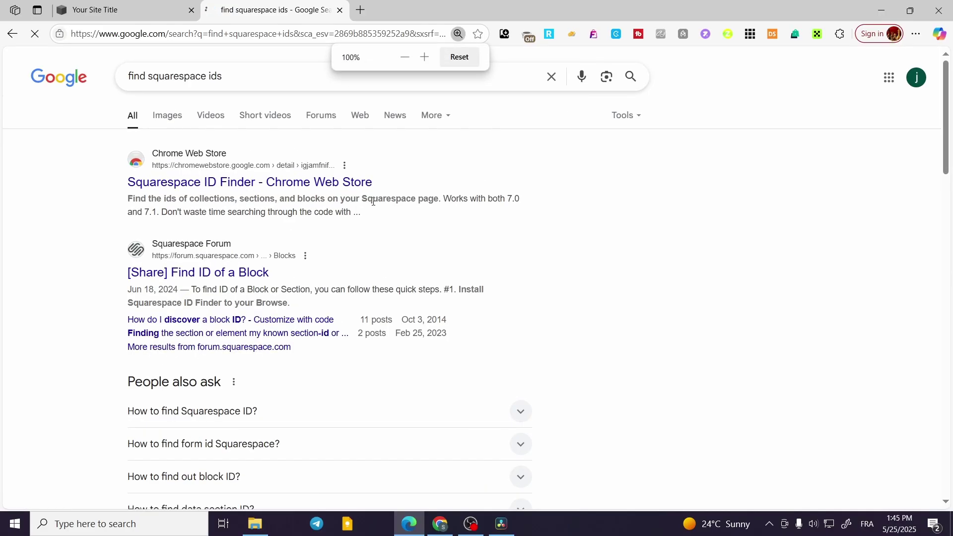
pyautogui.click(240, 194)
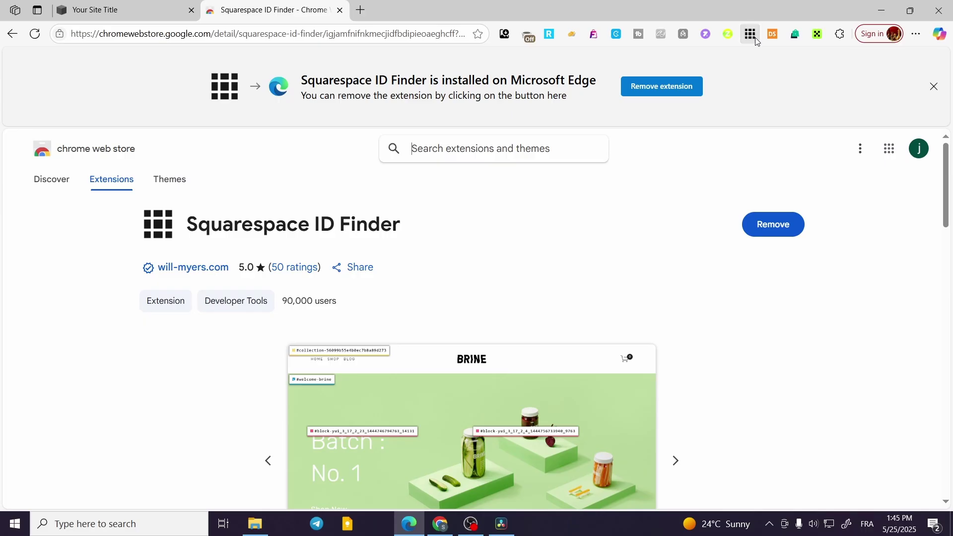
pyautogui.moveTo(352, 12); pyautogui.dragTo(344, 15)
pyautogui.click(339, 10)
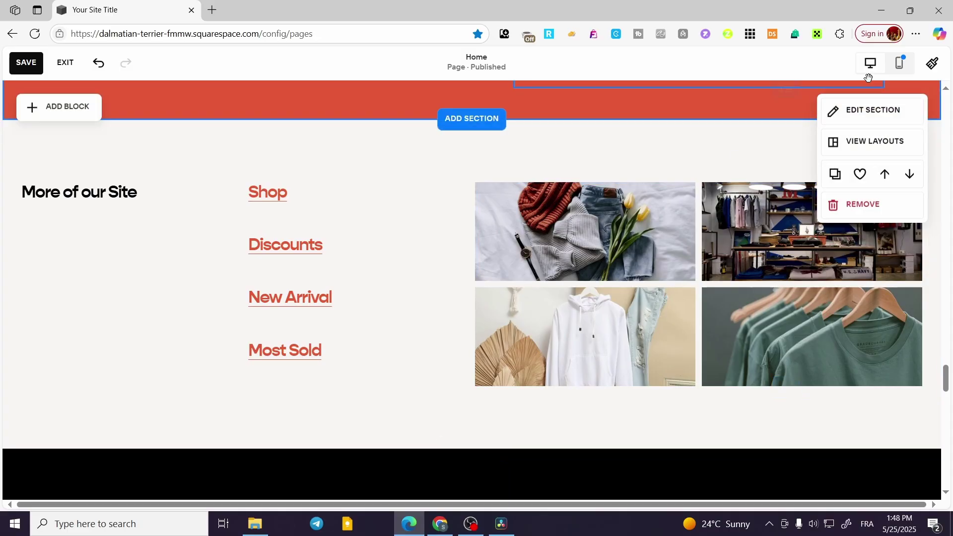
# Step: Show the page's element IDs with Squarespace ID Finder and copy the "More of our Site" section's data-section-id selector
pyautogui.click(752, 35)
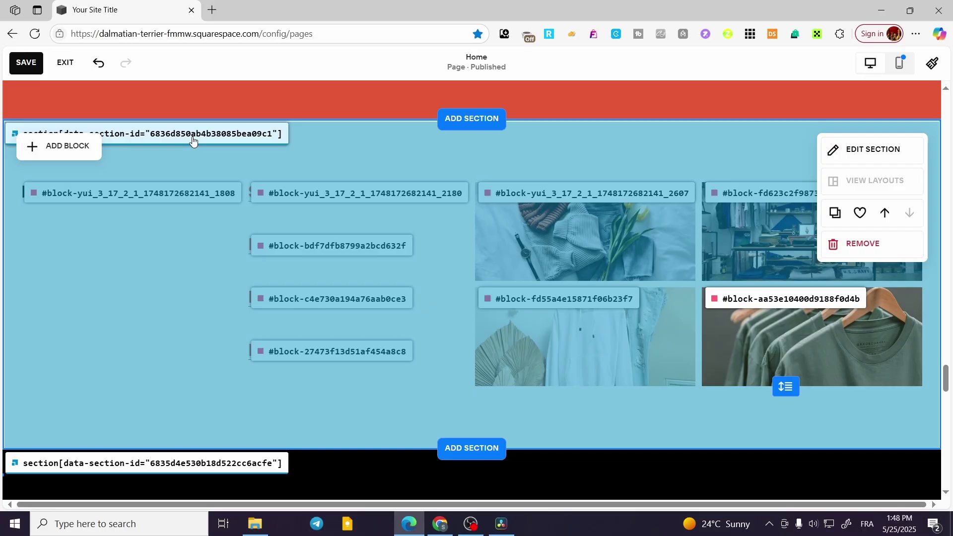
pyautogui.click(193, 141)
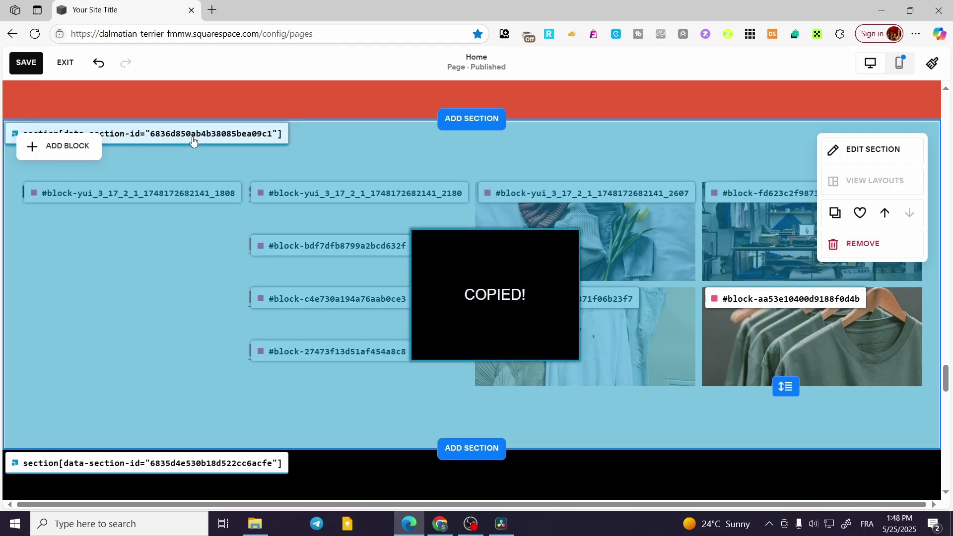
# Step: Save the Home page changes and exit page editing
pyautogui.scroll(5, 422, 307)
pyautogui.scroll(20, 421, 307)
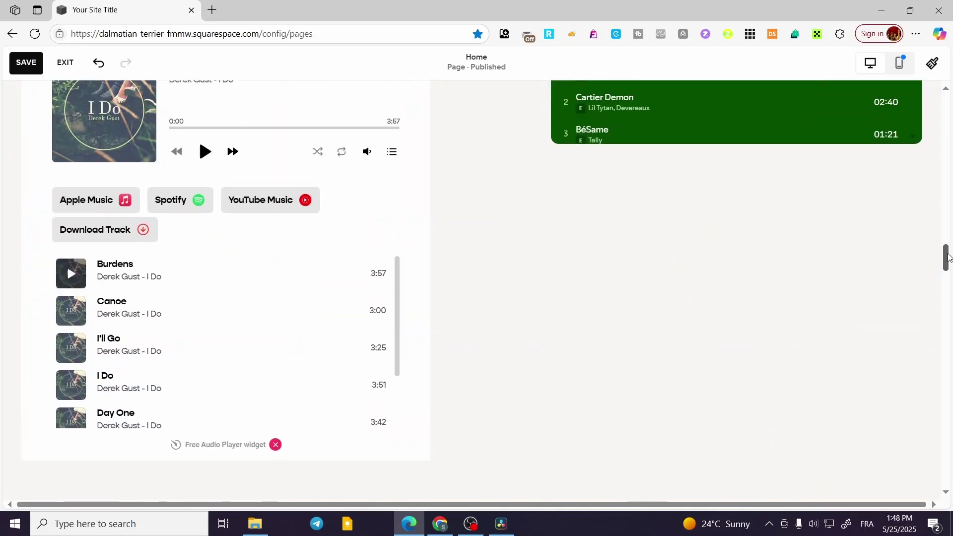
pyautogui.moveTo(948, 257); pyautogui.dragTo(947, 105)
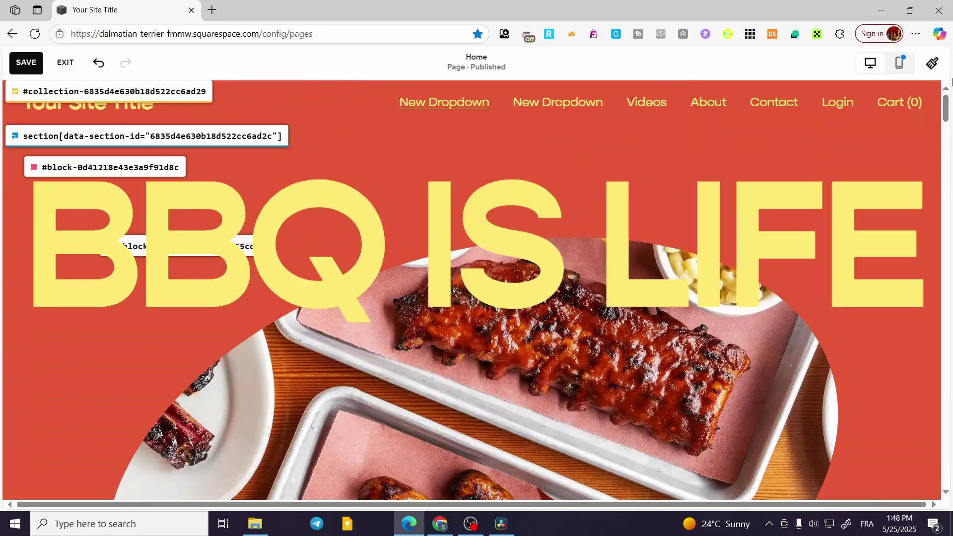
pyautogui.click(29, 68)
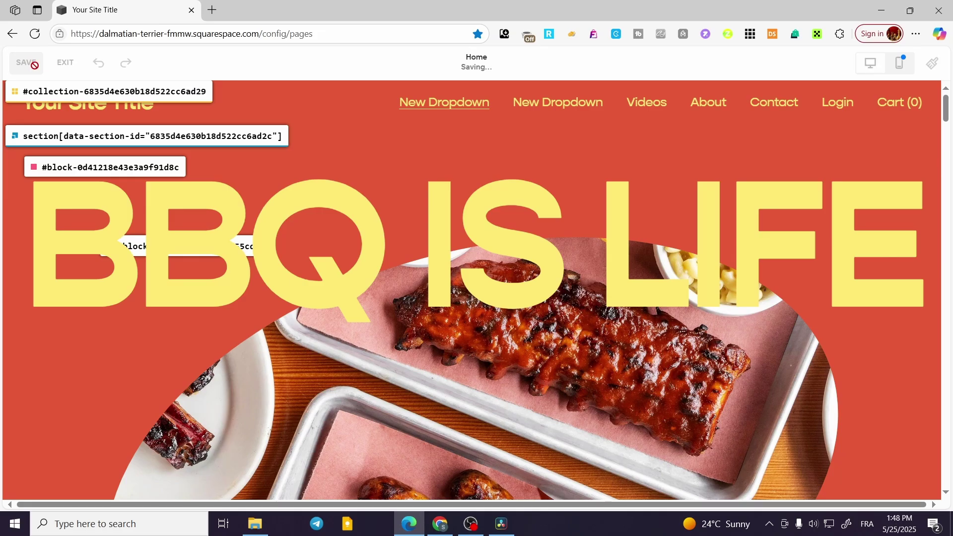
pyautogui.click(60, 68)
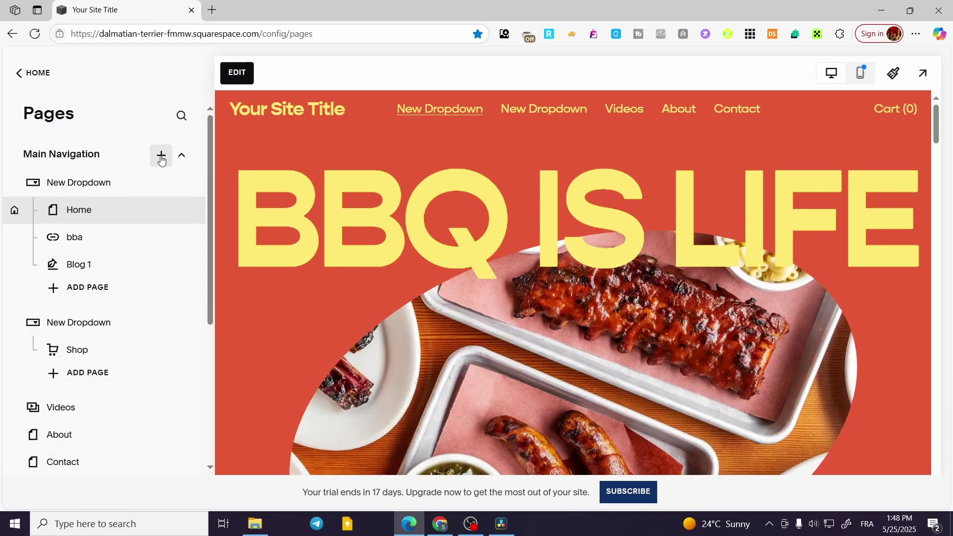
# Step: Add a link titled "More" to the Main Navigation, using the copied data-section-id selector as its address, and save it
pyautogui.click(161, 157)
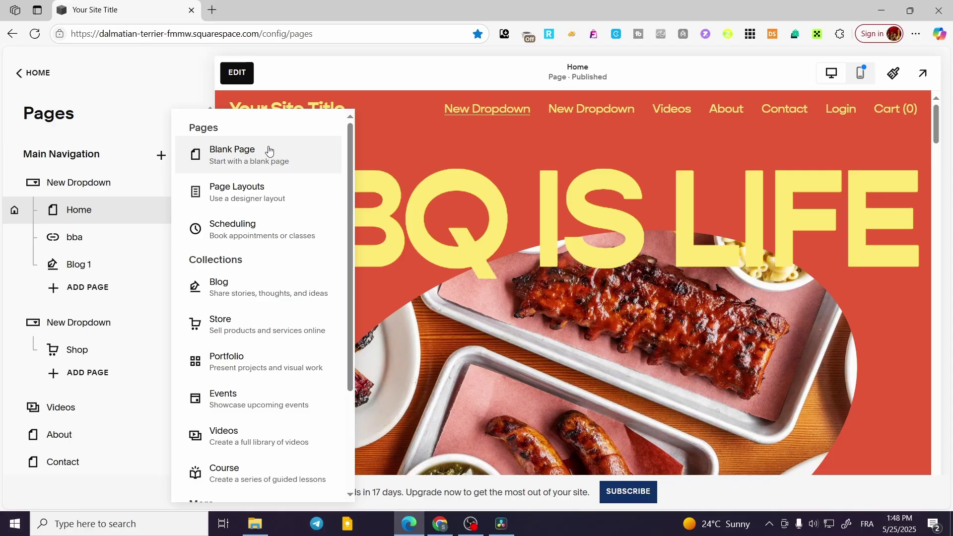
pyautogui.scroll(-3, 256, 311)
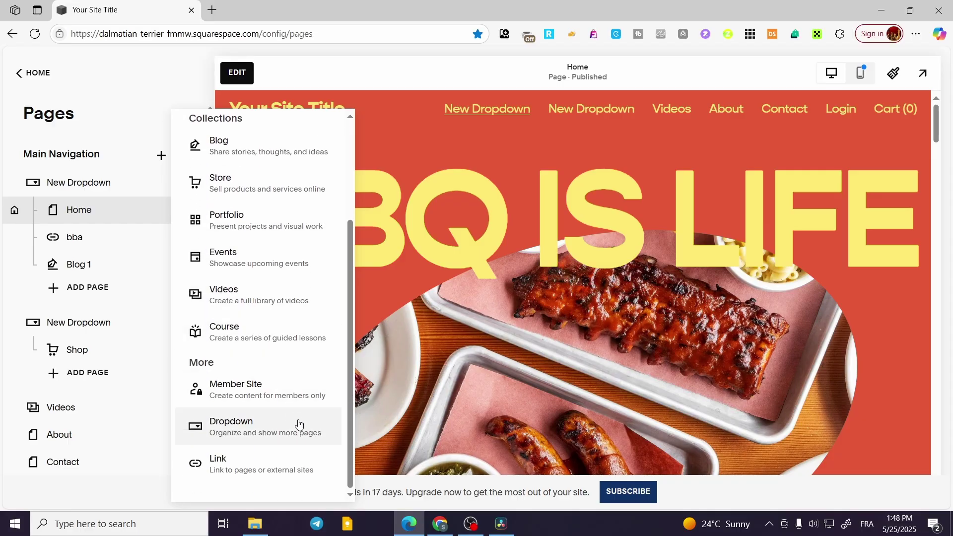
pyautogui.click(262, 458)
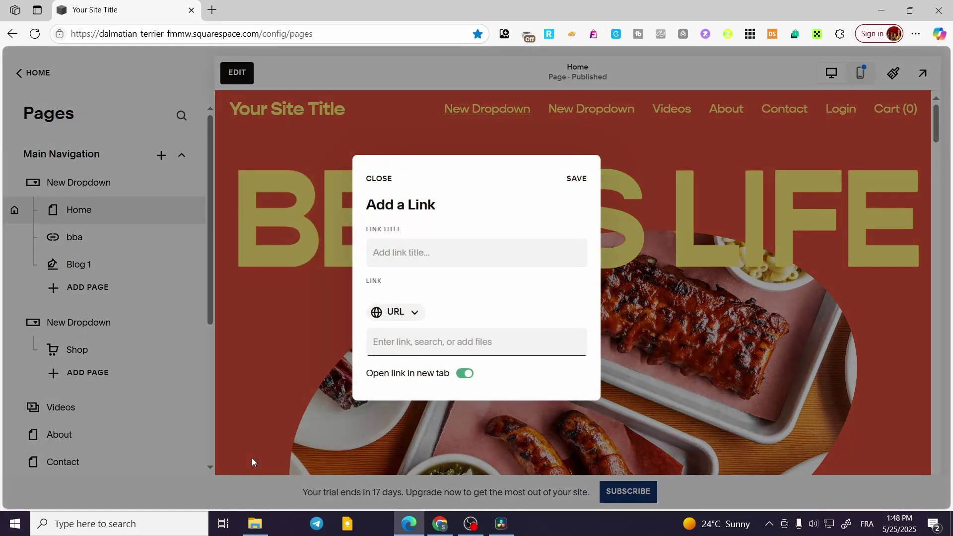
pyautogui.click(469, 258)
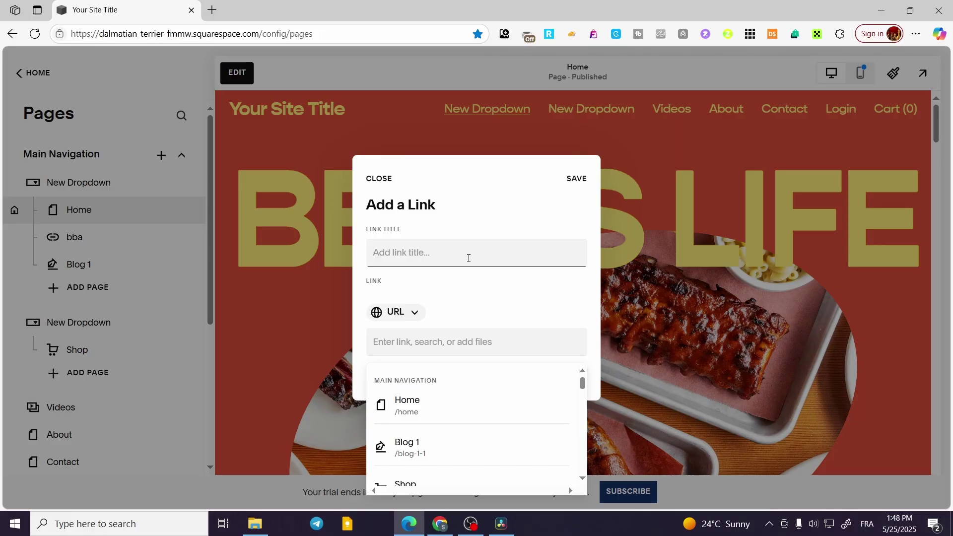
pyautogui.write('More')
pyautogui.click(490, 349)
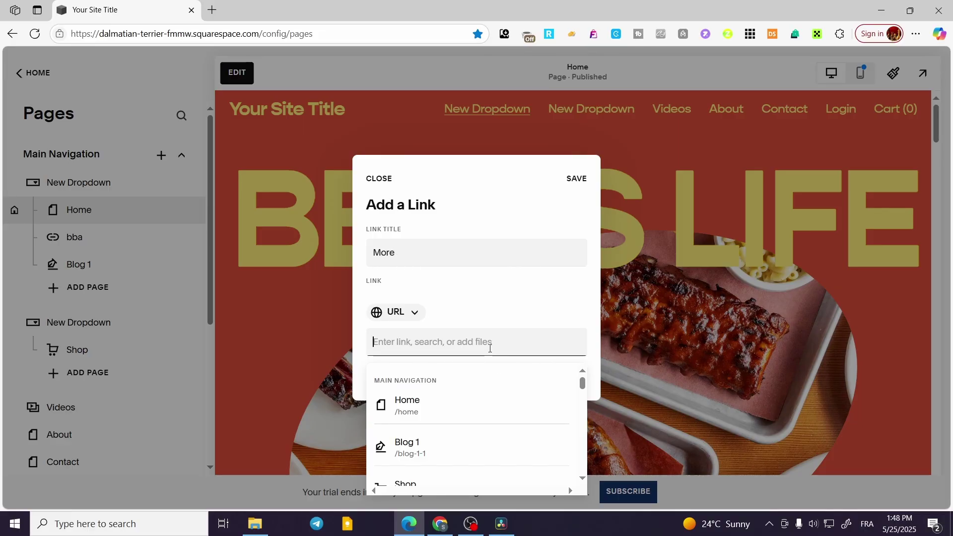
pyautogui.hotkey('ctrl', 'v')
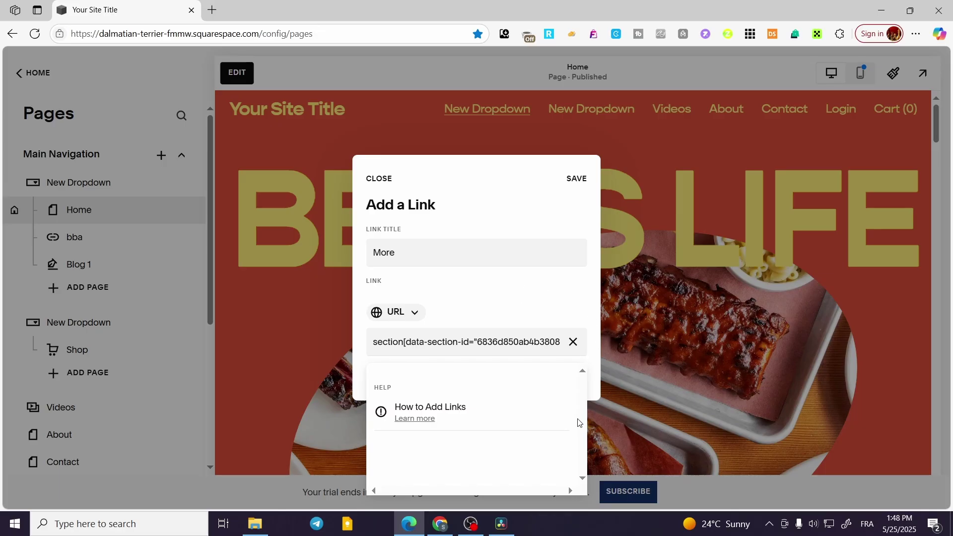
pyautogui.click(581, 184)
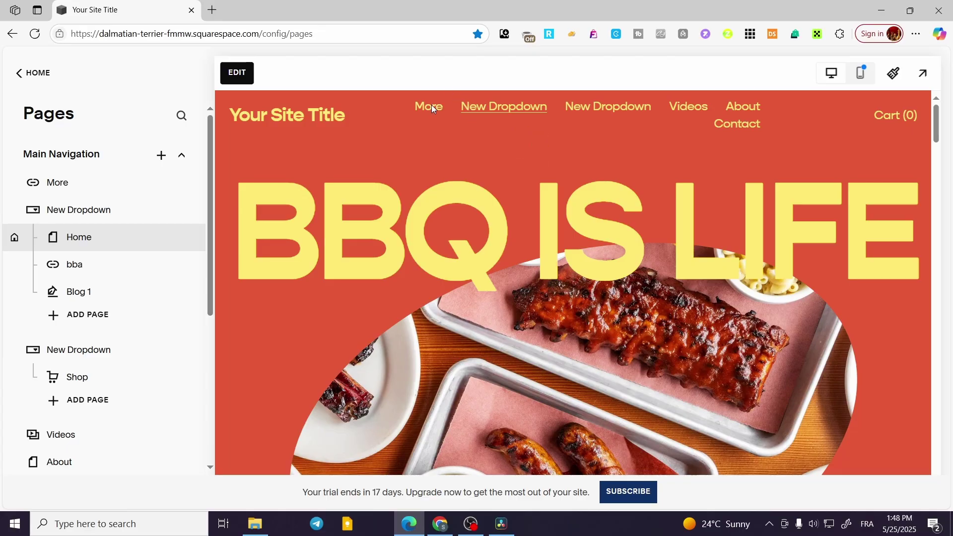
# Step: Test the "More" navigation link in the site preview twice, closing each tab it opens
pyautogui.click(426, 114)
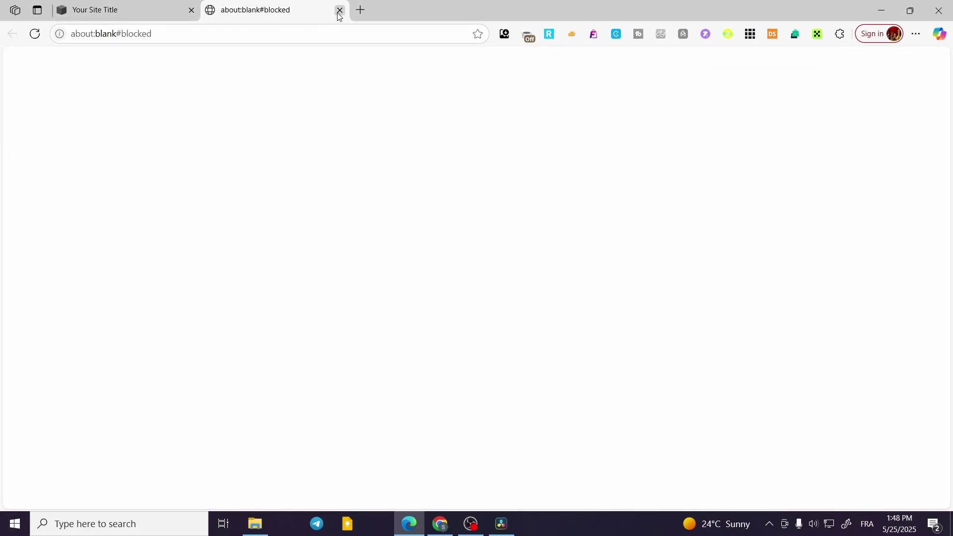
pyautogui.click(339, 11)
pyautogui.click(412, 112)
pyautogui.click(340, 10)
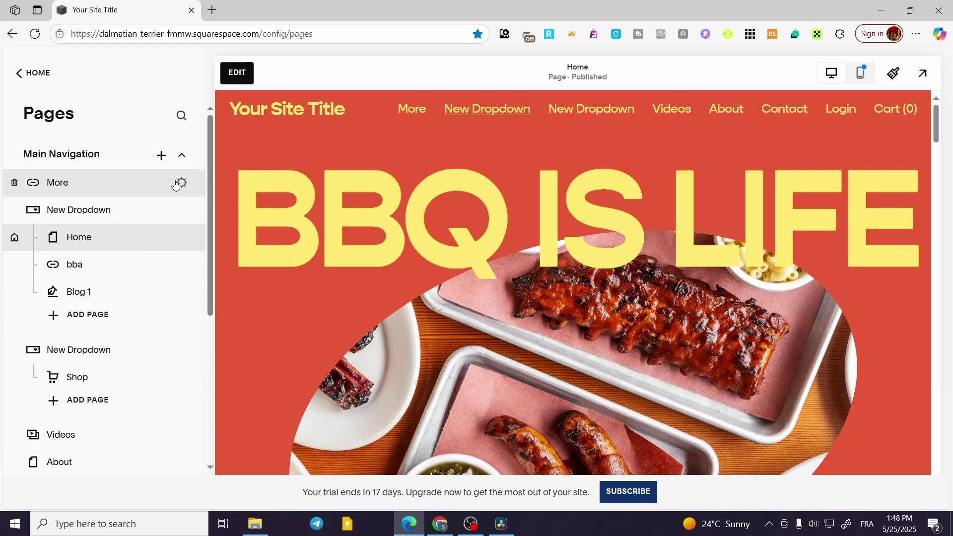
pyautogui.click(177, 183)
pyautogui.click(549, 347)
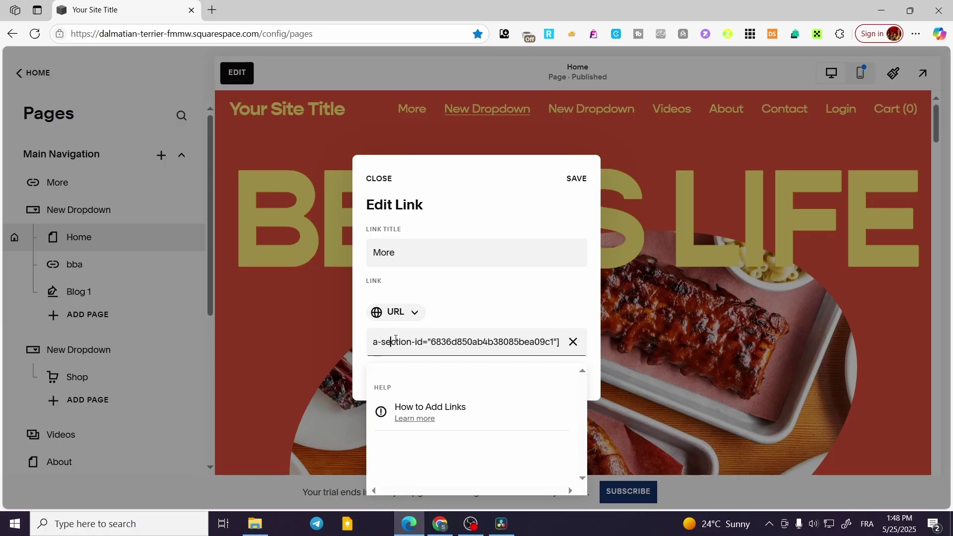
pyautogui.press('Left')
pyautogui.press('Left')
pyautogui.press('Left')
pyautogui.press('Left')
pyautogui.press('Left')
pyautogui.press('Left')
pyautogui.press('Left')
pyautogui.press('Left')
pyautogui.press('Left')
pyautogui.press('Left')
pyautogui.press('Left')
pyautogui.press('Left')
pyautogui.press('Left')
pyautogui.press('Left')
pyautogui.press('Left')
pyautogui.press('Left')
pyautogui.press('Left')
pyautogui.press('Left')
pyautogui.press('Left')
pyautogui.press('Left')
pyautogui.press('Left')
pyautogui.press('Left')
pyautogui.press('Left')
pyautogui.press('Left')
pyautogui.press('Left')
pyautogui.press('Left')
pyautogui.press('Left')
pyautogui.press('Left')
pyautogui.press('Left')
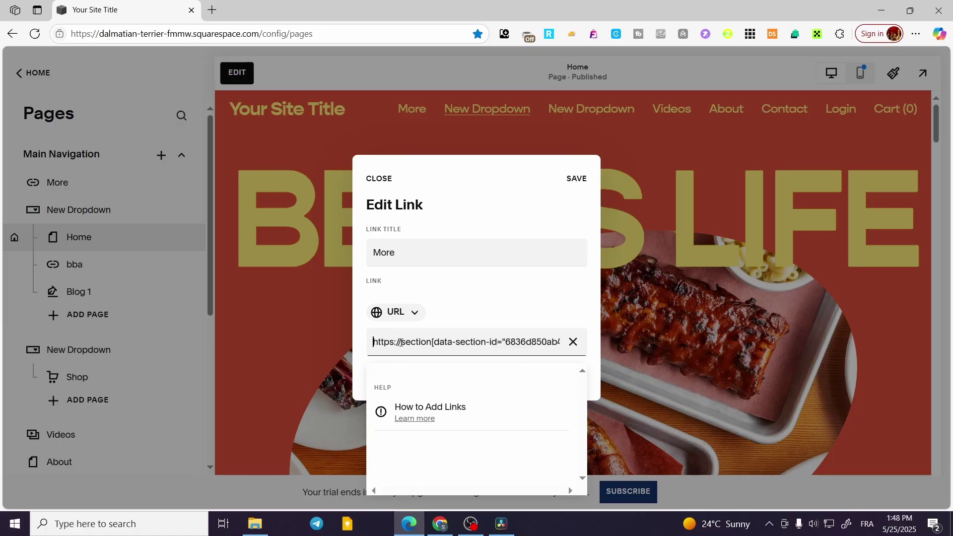
pyautogui.moveTo(402, 343); pyautogui.dragTo(361, 349)
pyautogui.press('BackSpace')
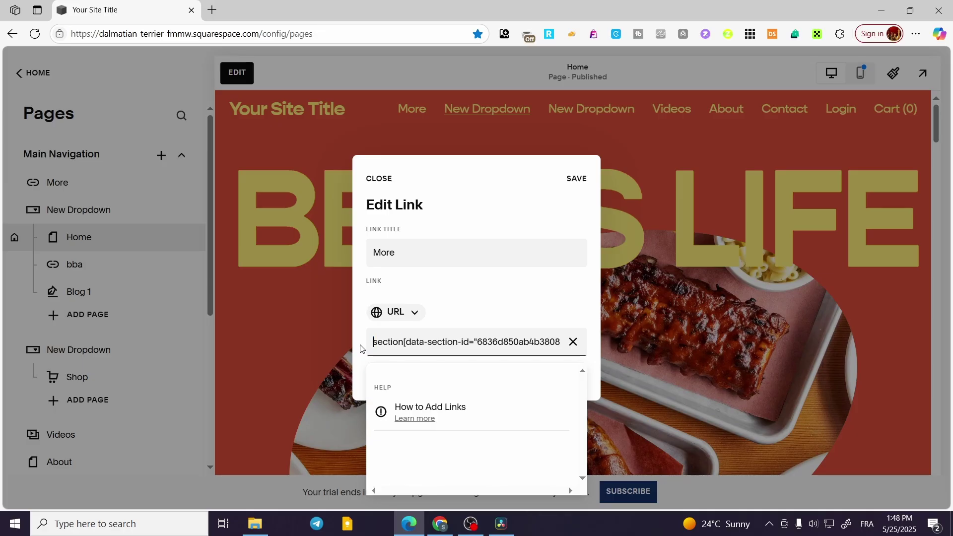
pyautogui.click(576, 179)
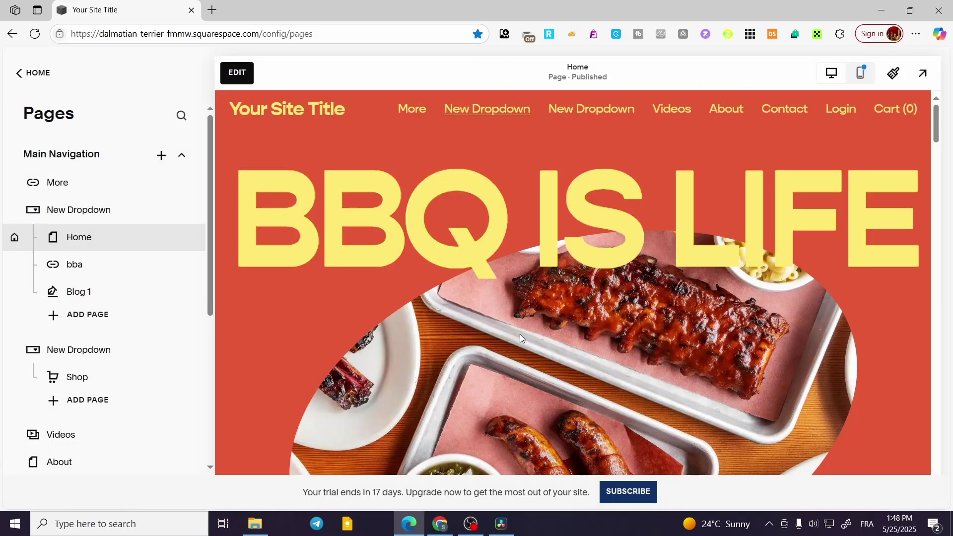
pyautogui.click(411, 116)
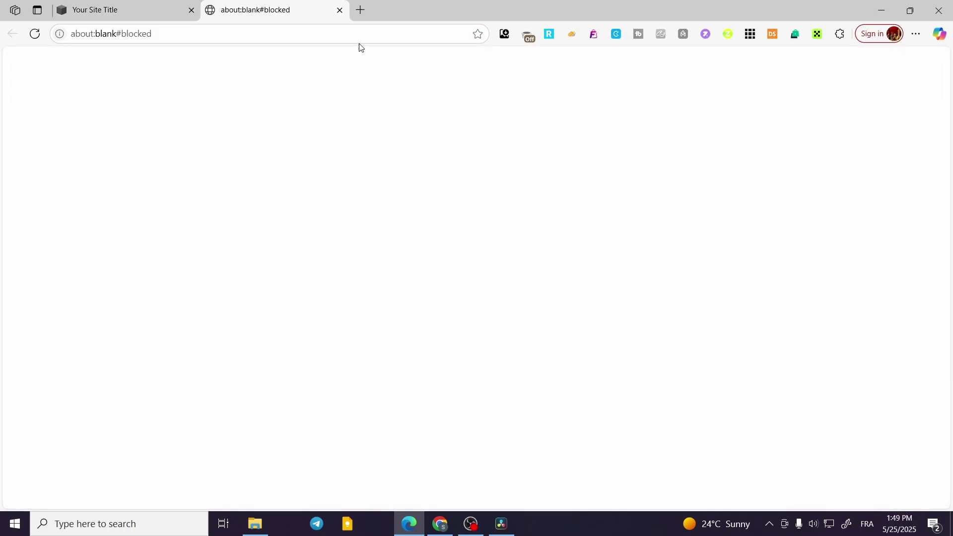
pyautogui.click(341, 10)
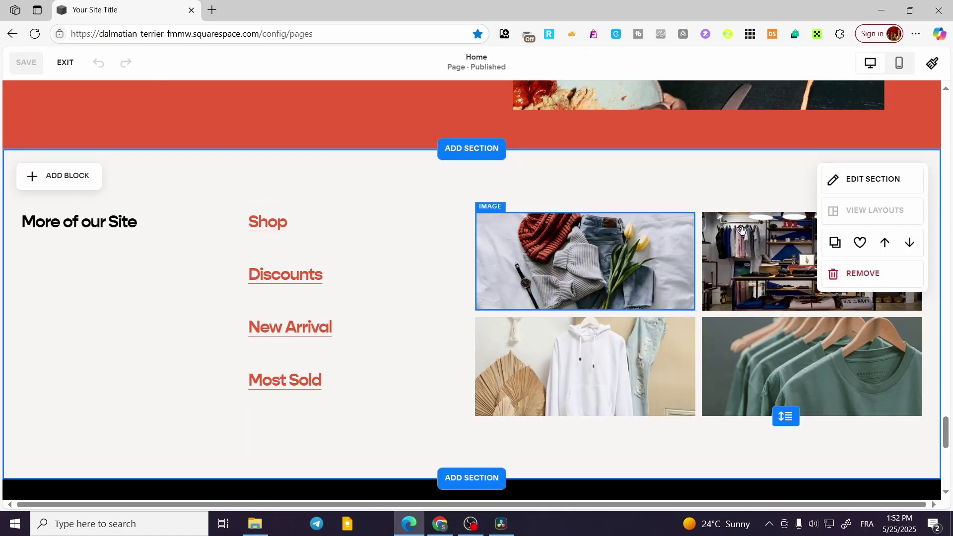
# Step: Give the "More of our Site" section the anchor link name mega-menu and copy the anchor's link
pyautogui.click(868, 179)
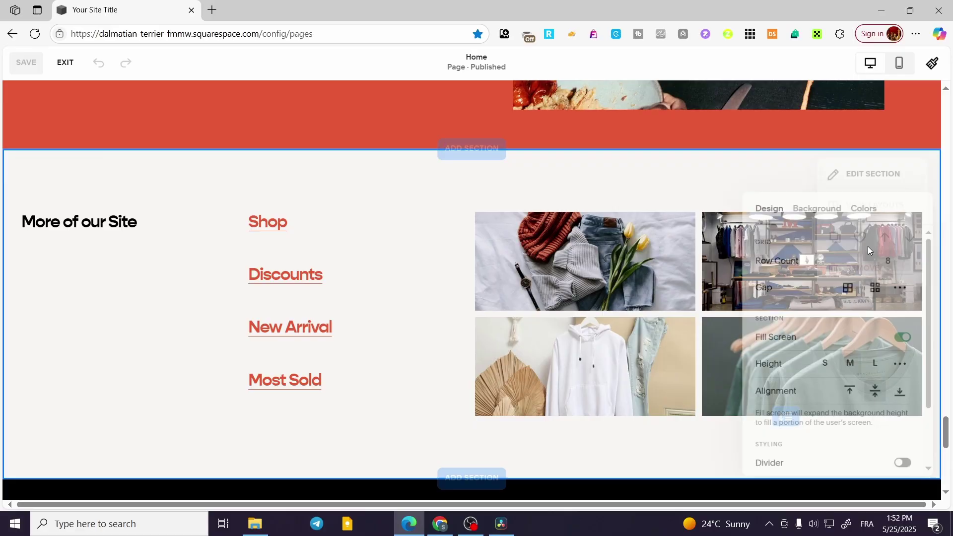
pyautogui.click(803, 439)
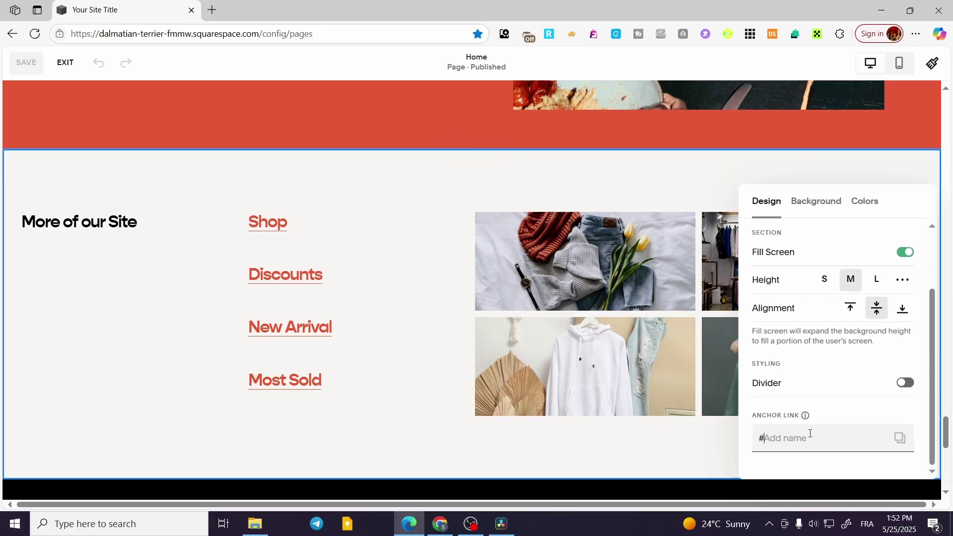
pyautogui.write('ma')
pyautogui.click(899, 442)
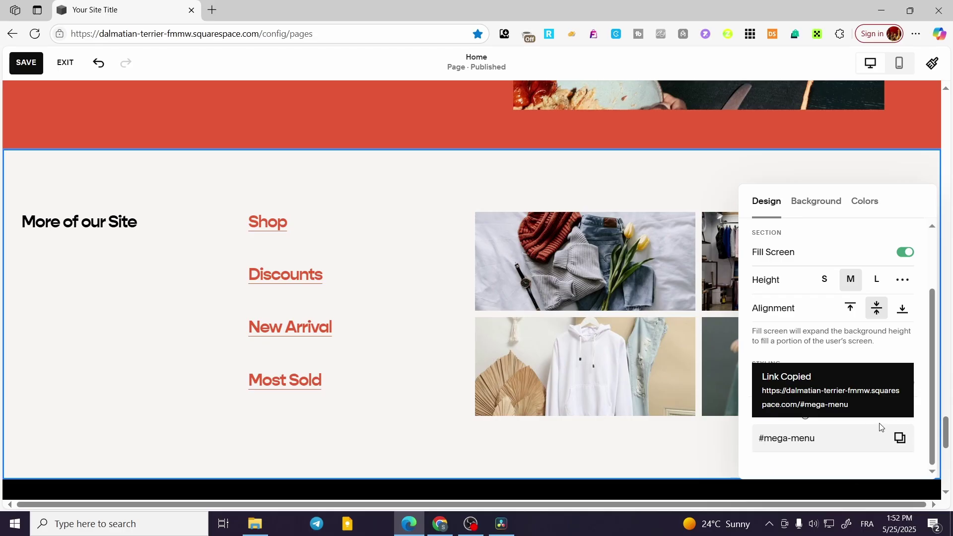
pyautogui.click(900, 183)
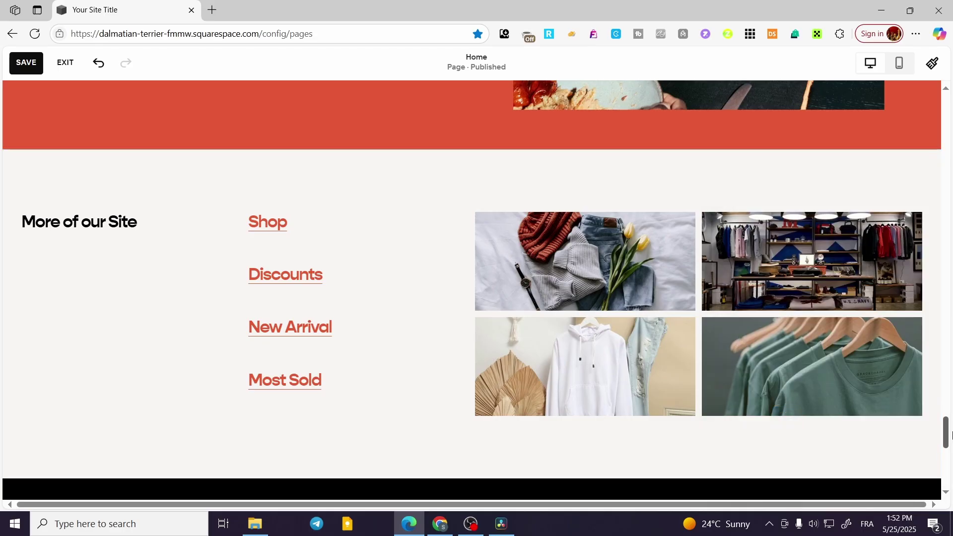
# Step: Save the Home page with its new section anchor and leave page editing
pyautogui.scroll(10, 476, 248)
pyautogui.click(27, 63)
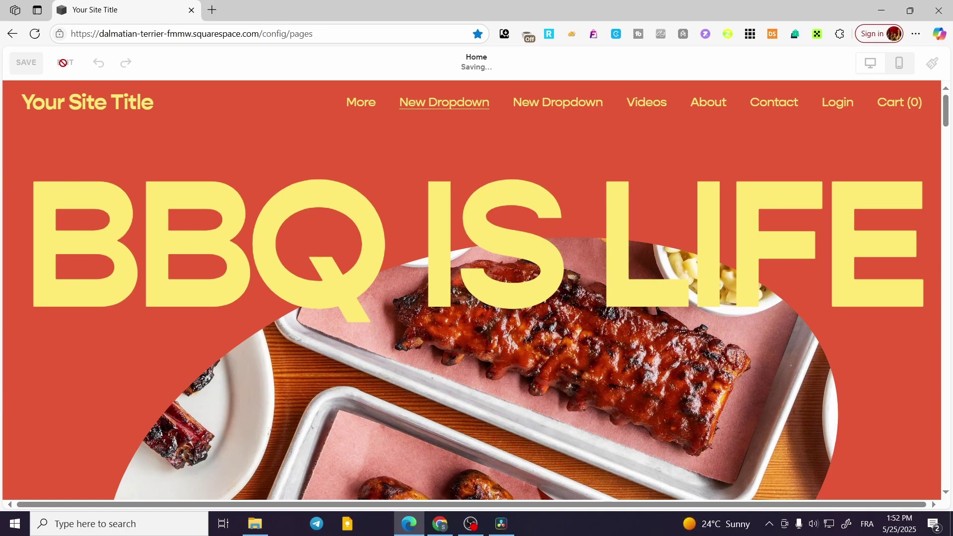
pyautogui.click(65, 62)
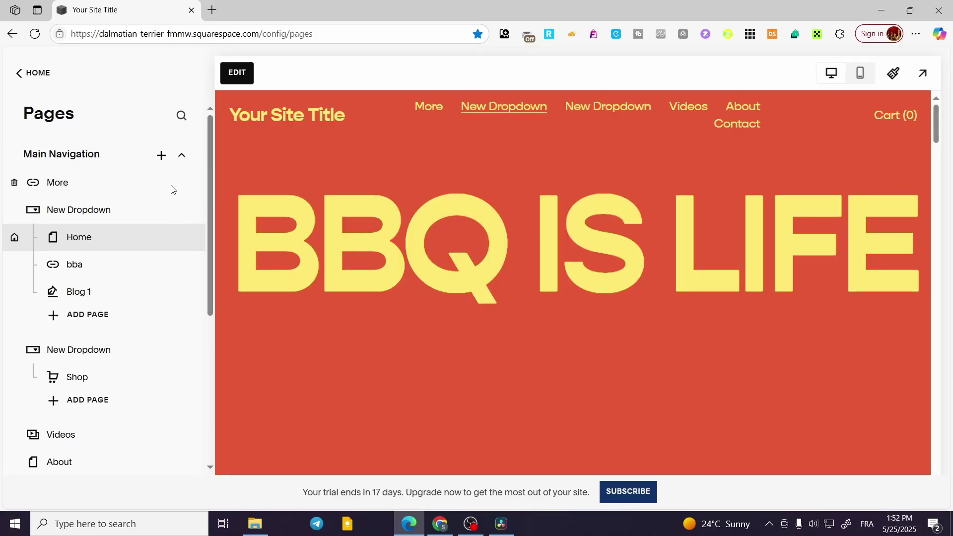
# Step: Replace the "More" navigation link's address with the copied anchor link /#mega-menu and save it
pyautogui.click(179, 184)
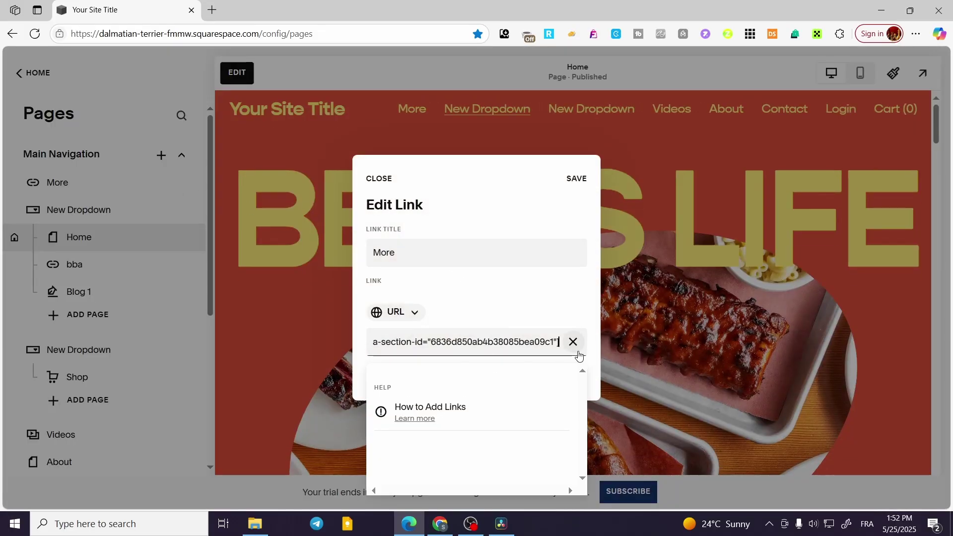
pyautogui.hotkey('ctrl', 'a')
pyautogui.hotkey('ctrl', 'v')
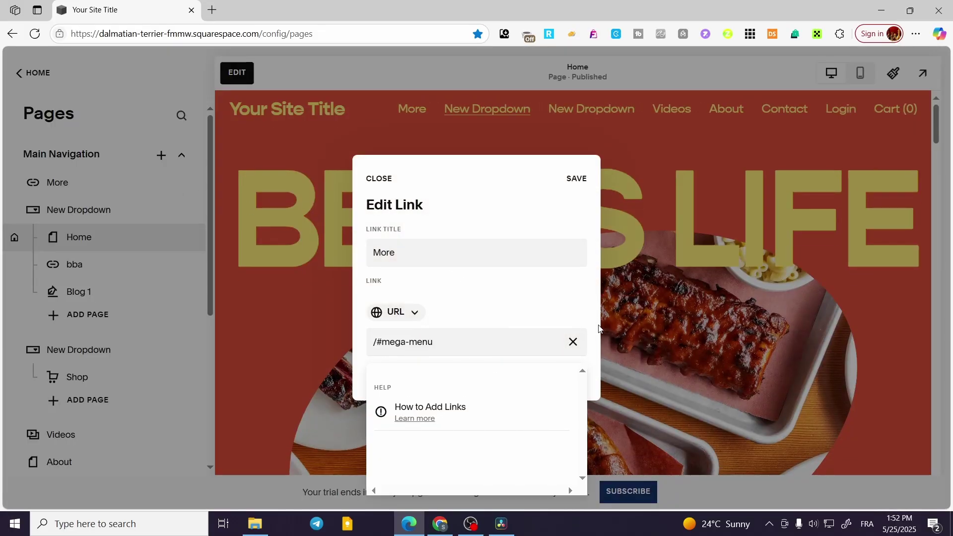
pyautogui.click(575, 179)
# Step: Test the "More" link to /#mega-menu twice in the site preview, closing each tab it opens
pyautogui.click(412, 108)
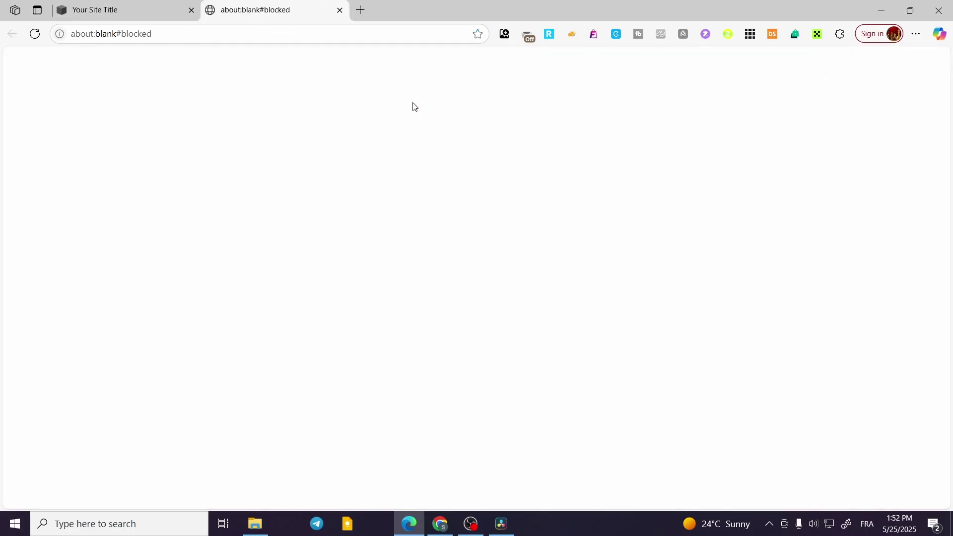
pyautogui.click(339, 11)
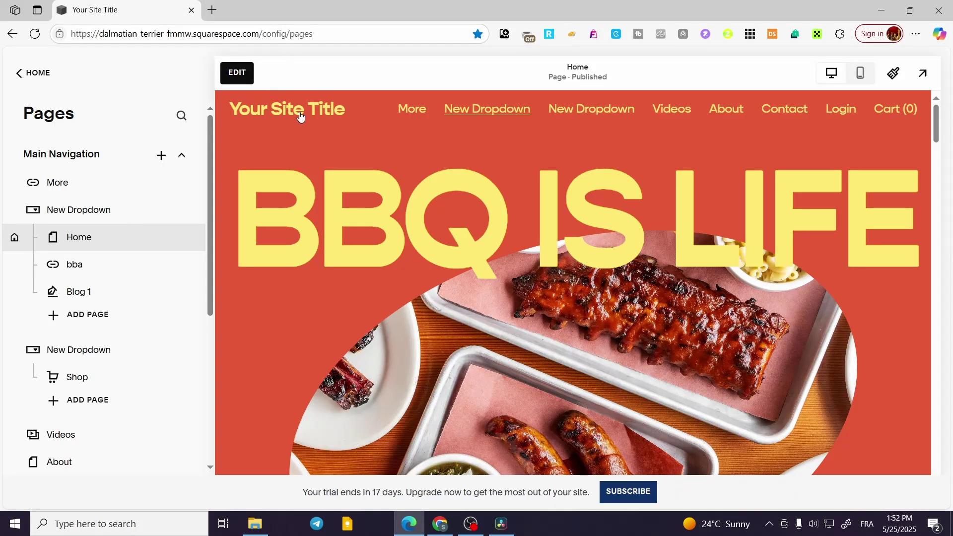
pyautogui.click(403, 111)
pyautogui.click(339, 11)
# Step: Reopen the "More" link's settings, copy and clear its address, and re-enter /#mega-menu
pyautogui.click(182, 182)
pyautogui.click(472, 340)
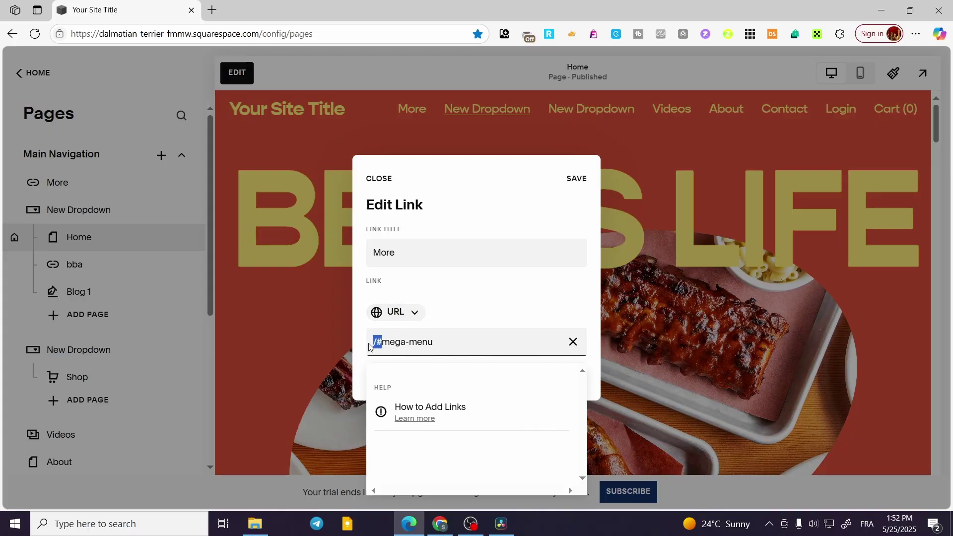
pyautogui.moveTo(370, 346); pyautogui.dragTo(332, 335)
pyautogui.hotkey('ctrl', 'c')
pyautogui.press('BackSpace')
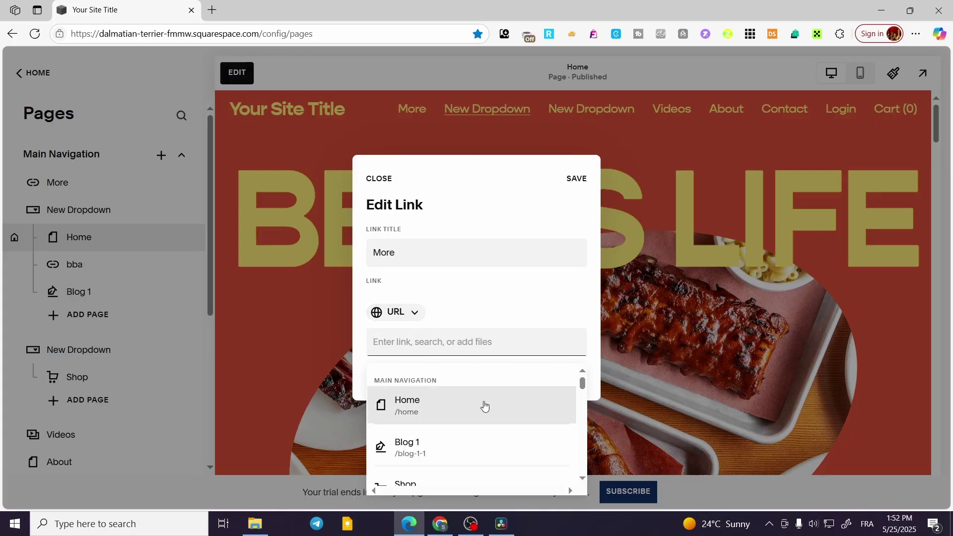
pyautogui.hotkey('ctrl', 'v')
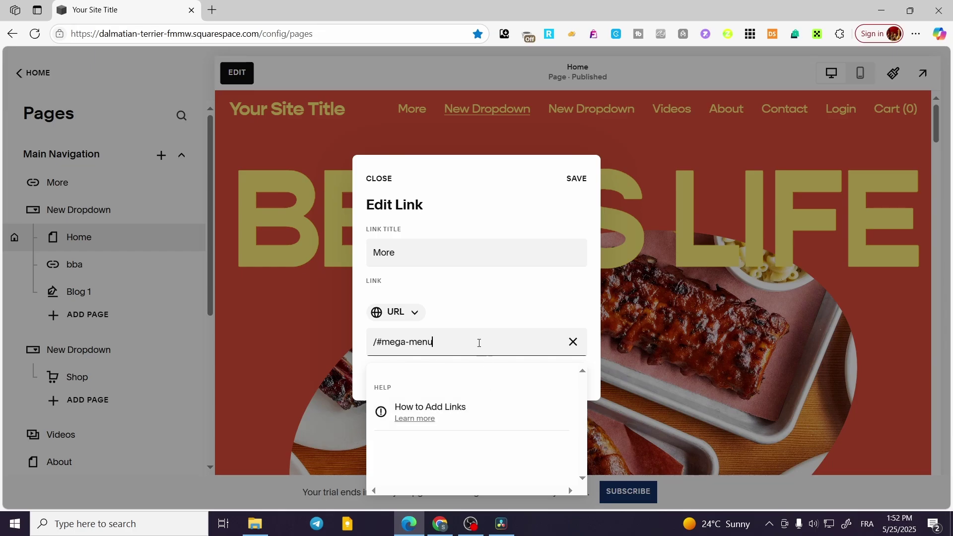
# Step: Clear the "More" link's address and look through the suggested link destinations for the section
pyautogui.press('BackSpace')
pyautogui.press('BackSpace')
pyautogui.press('BackSpace')
pyautogui.press('BackSpace')
pyautogui.press('BackSpace')
pyautogui.press('BackSpace')
pyautogui.press('BackSpace')
pyautogui.press('BackSpace')
pyautogui.press('BackSpace')
pyautogui.press('BackSpace')
pyautogui.press('BackSpace')
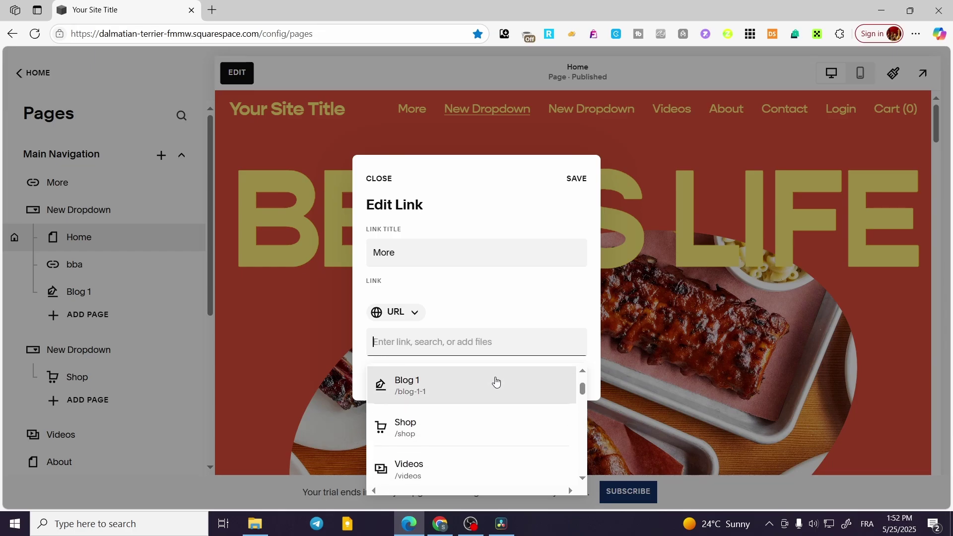
pyautogui.scroll(-10, 496, 381)
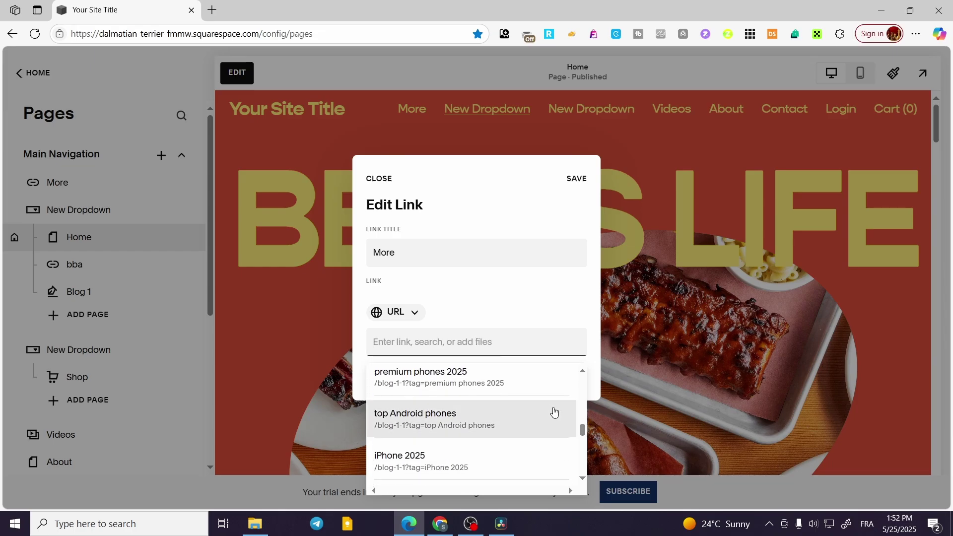
pyautogui.moveTo(583, 430)
pyautogui.mouseDown()
pyautogui.moveTo(575, 484)
pyautogui.moveTo(567, 433)
pyautogui.mouseUp()
pyautogui.scroll(3, 565, 423)
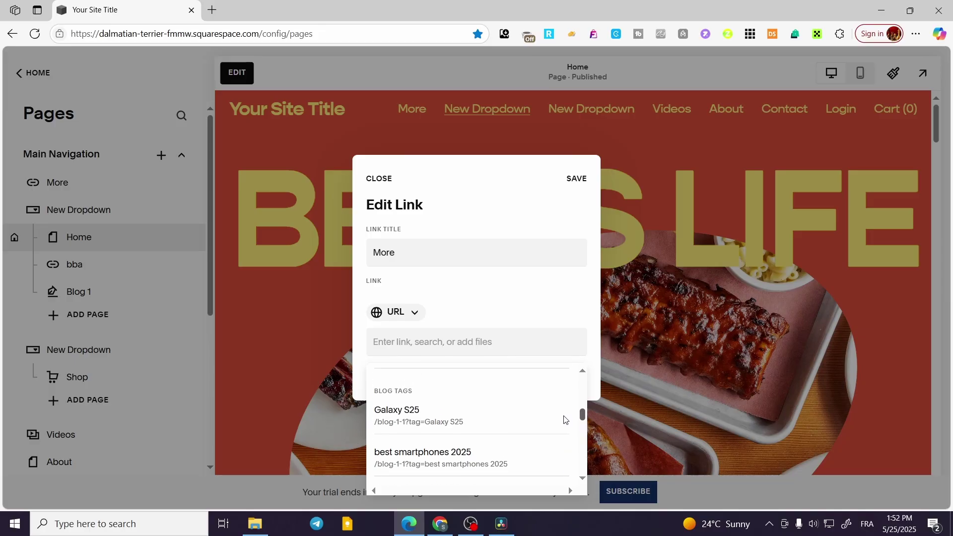
pyautogui.scroll(5, 564, 411)
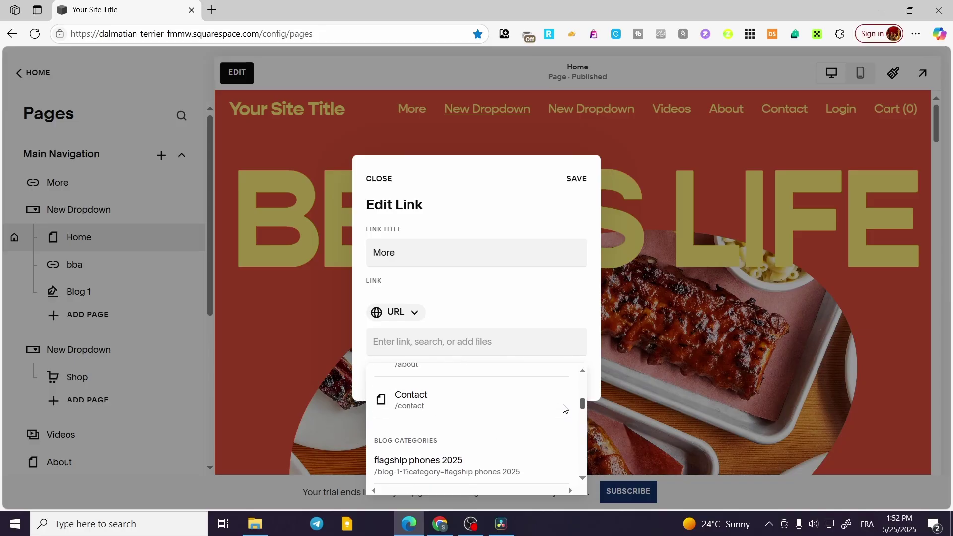
pyautogui.scroll(2, 568, 395)
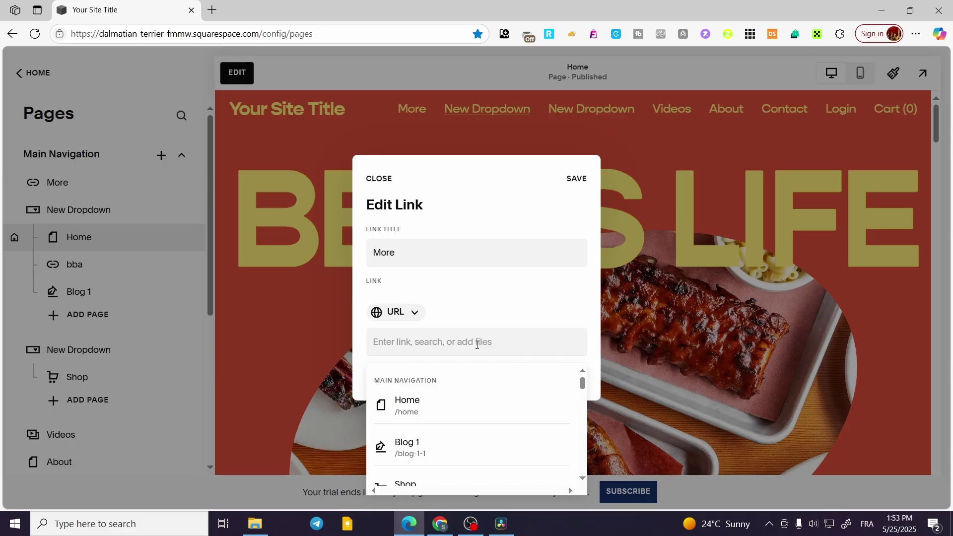
# Step: Set the "More" link's address to /mega-menu without the # sign, save it and test the link in the preview
pyautogui.hotkey('ctrl', 'v')
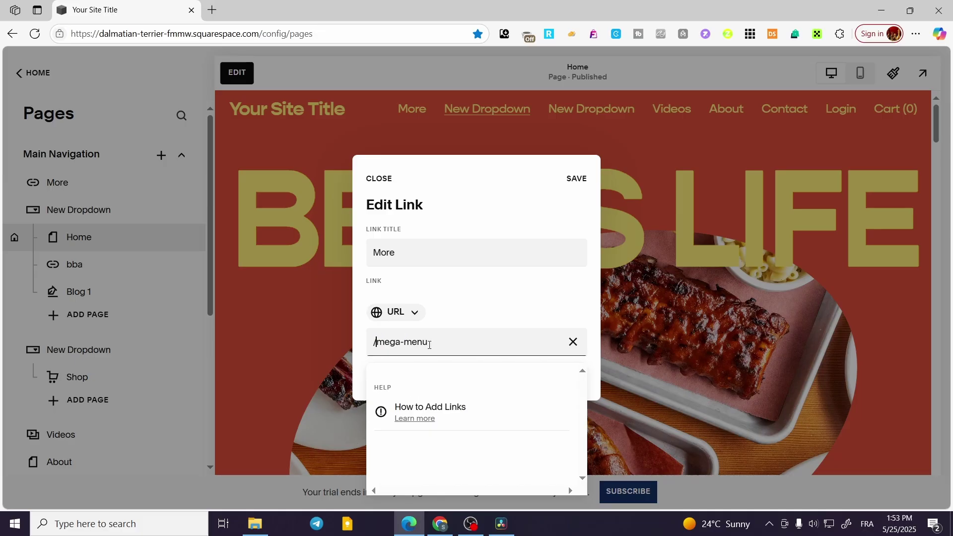
pyautogui.click(541, 320)
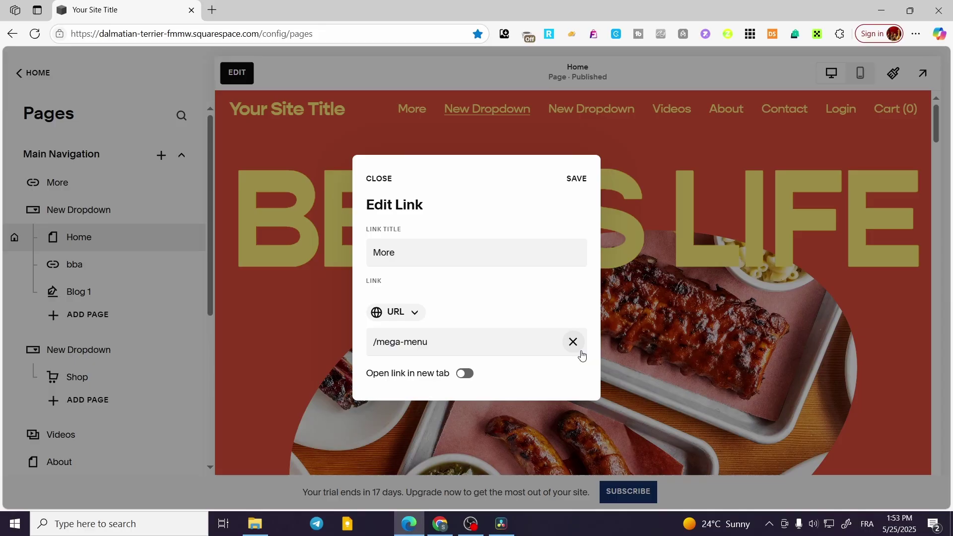
pyautogui.click(578, 180)
pyautogui.click(411, 108)
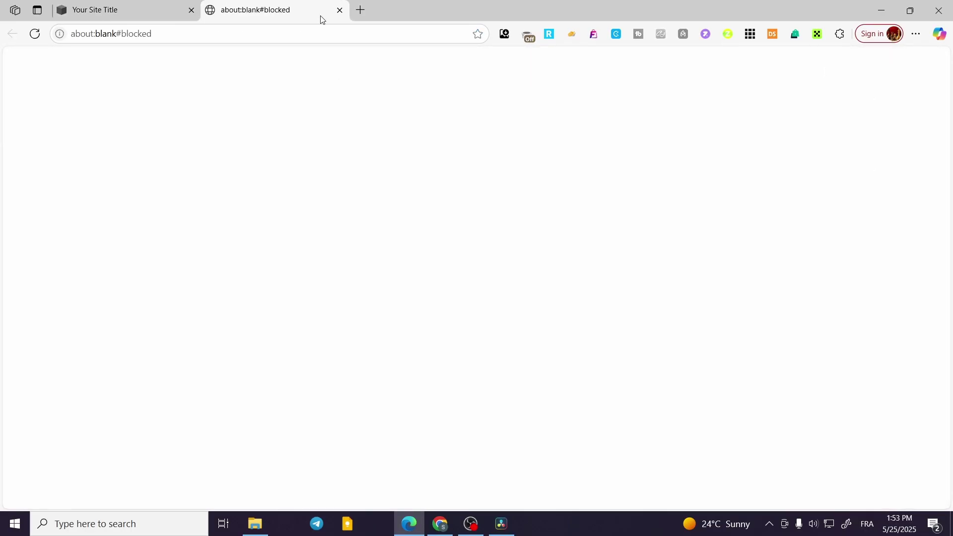
pyautogui.click(338, 10)
# Step: Find the "More of our Site" section on the Home page and reopen the page for editing
pyautogui.moveTo(936, 123); pyautogui.dragTo(925, 416)
pyautogui.scroll(-1, 925, 416)
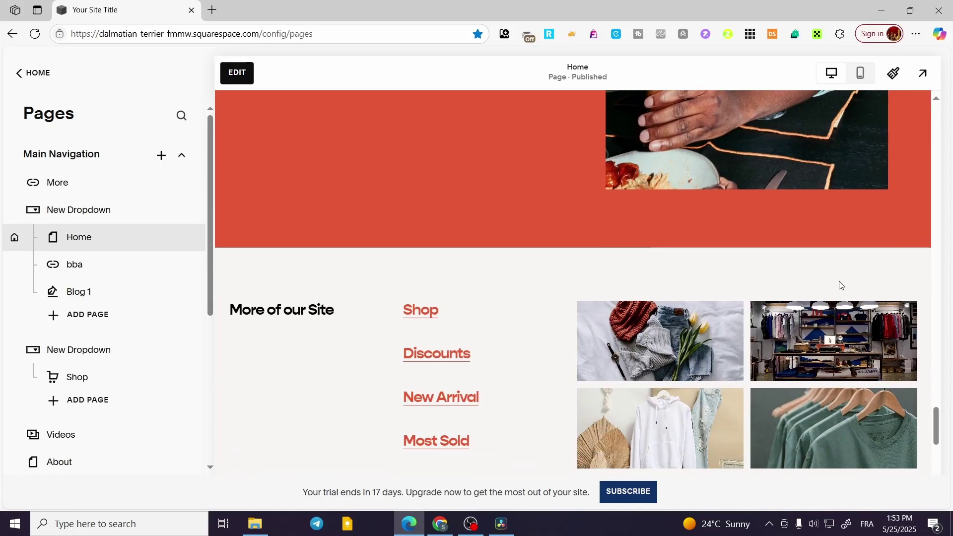
pyautogui.click(237, 72)
pyautogui.scroll(-10, 851, 304)
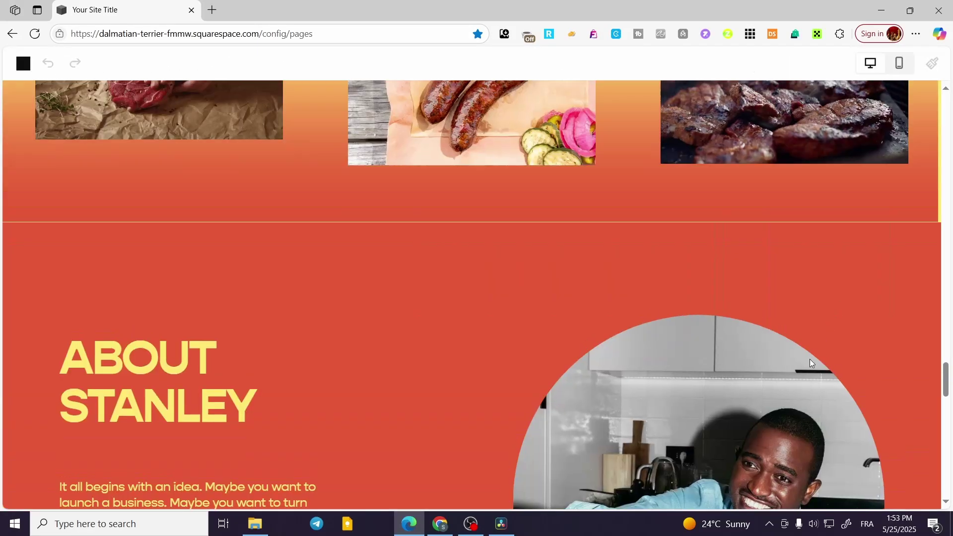